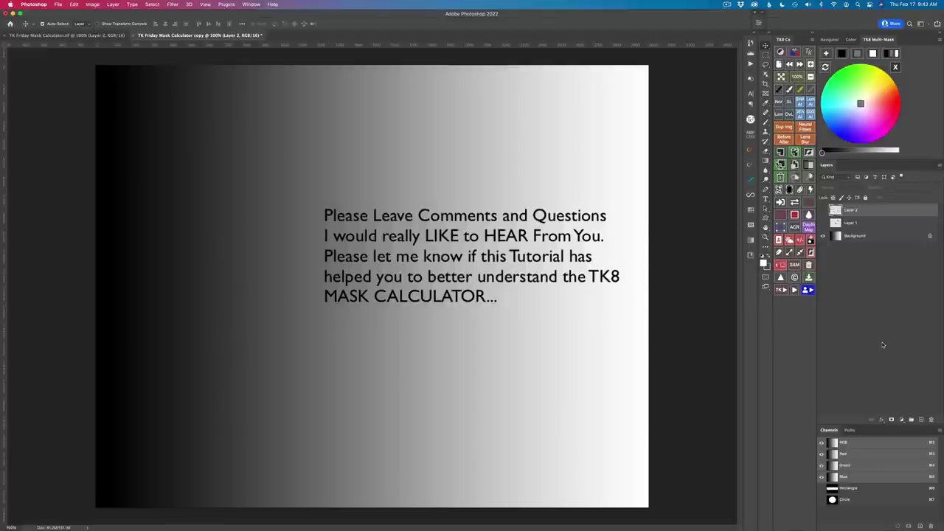
# Show Layer 1 and Layer 2 so the coloured circles appear over the gradient.
pyautogui.click(823, 223)
pyautogui.click(823, 210)
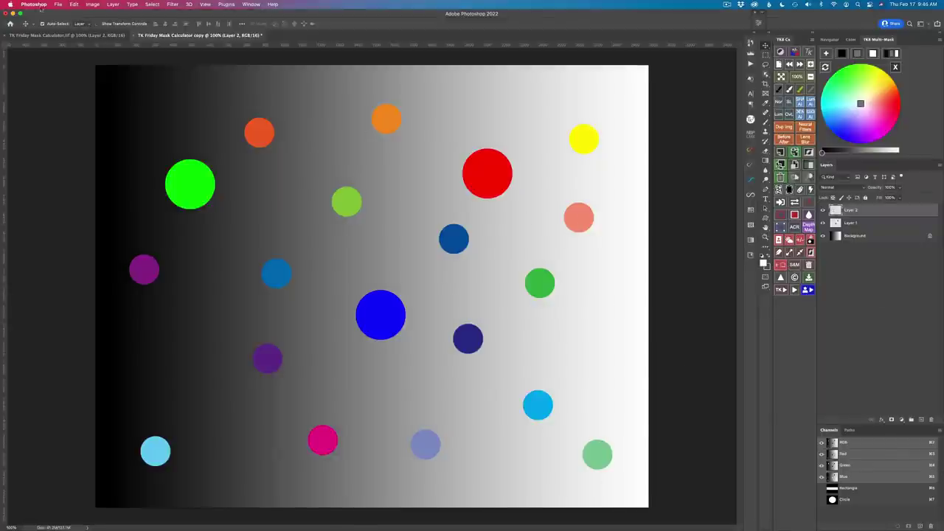
# Open Edit > Color Settings and review the ProPhoto RGB and Gray Gamma 1.8 working spaces.
pyautogui.click(73, 4)
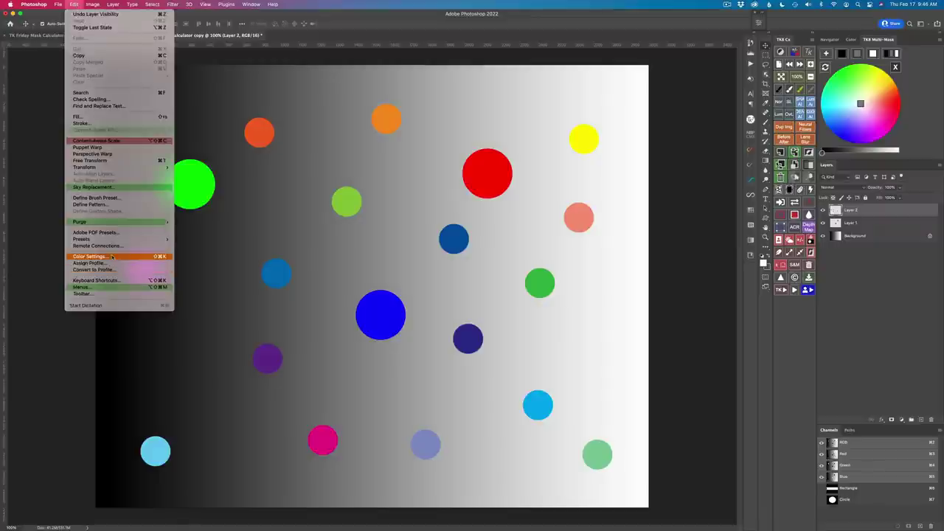
pyautogui.click(111, 256)
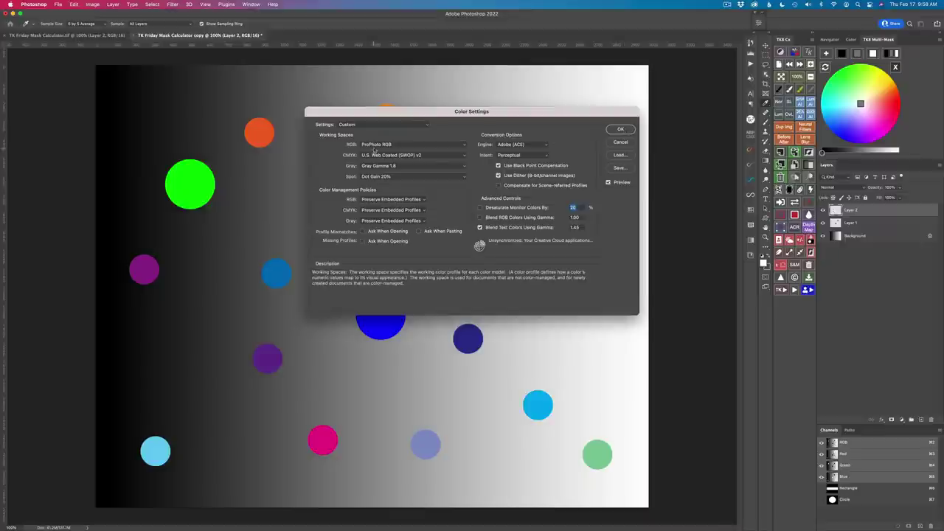
pyautogui.moveTo(368, 171)
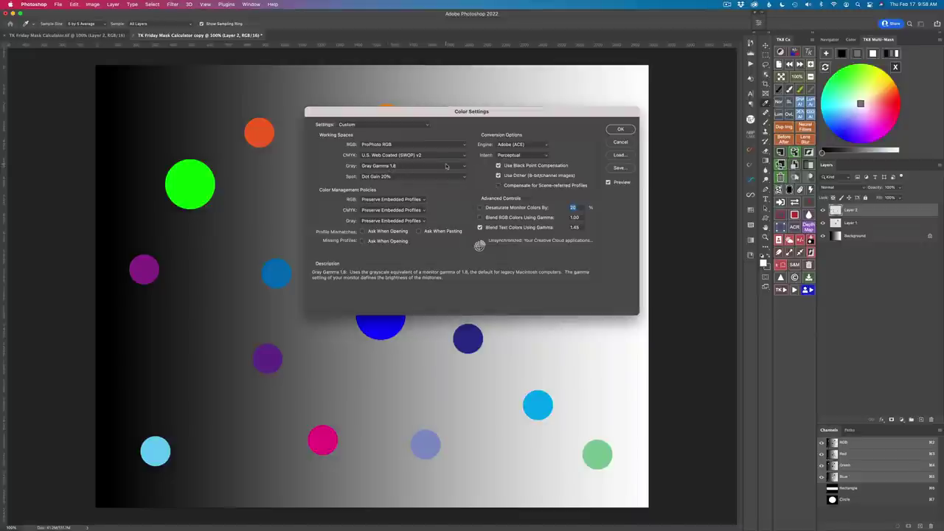
pyautogui.moveTo(479, 173)
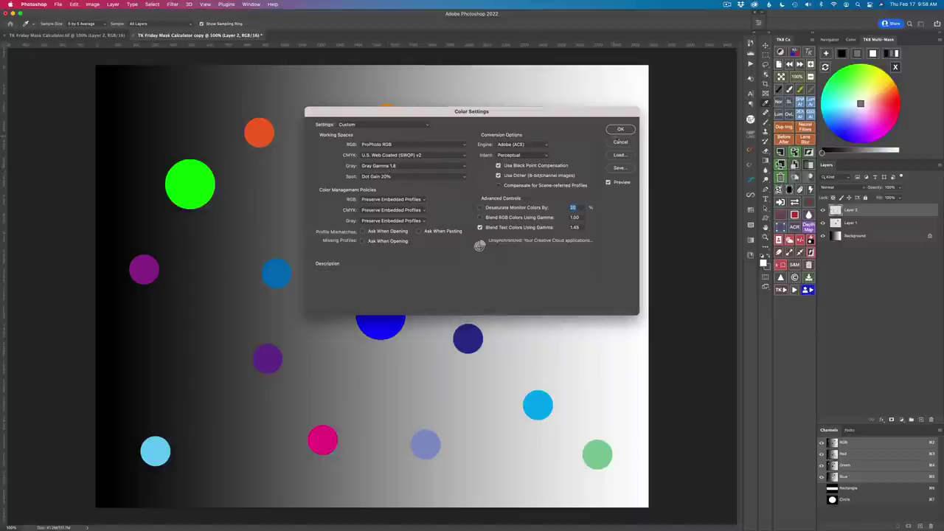
# Cancel the Color Settings dialog without applying any changes.
pyautogui.click(620, 142)
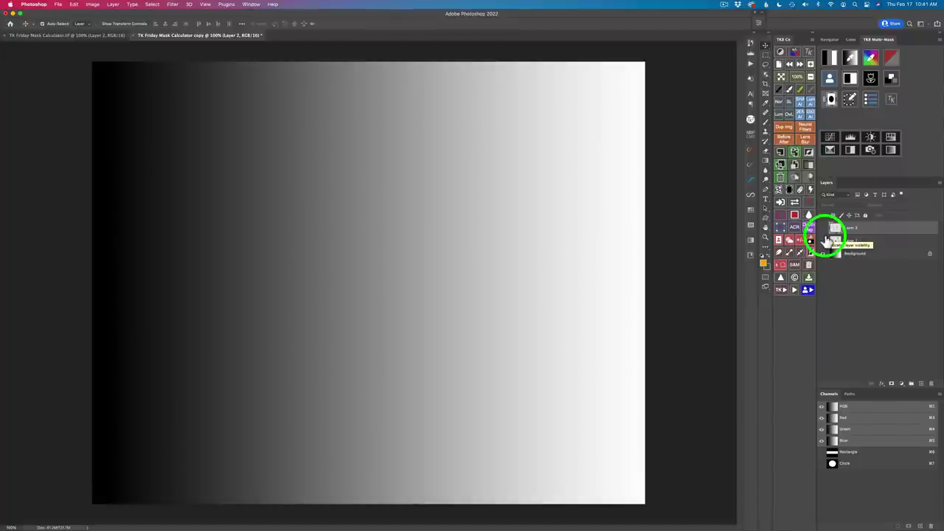
# Start a TK8 Multi-Mask and step the lights mask down to only the brightest tones.
pyautogui.click(832, 63)
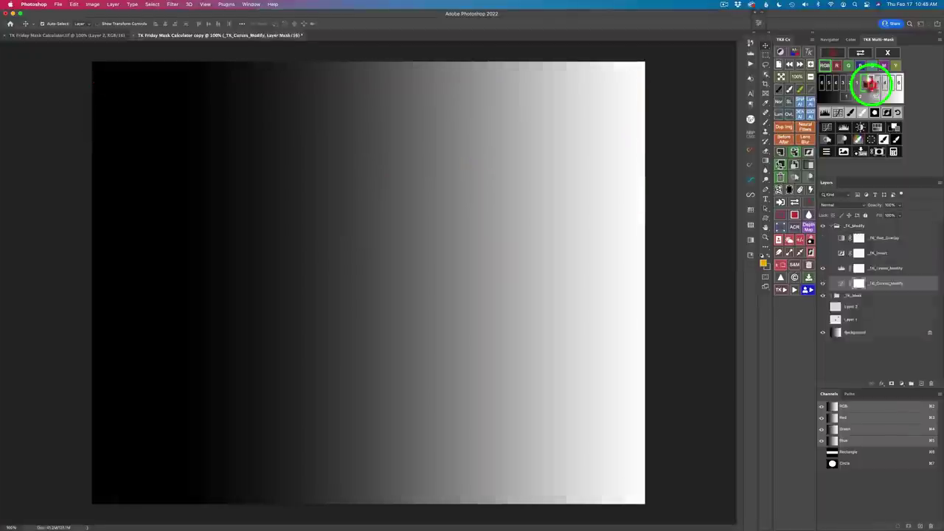
pyautogui.click(873, 87)
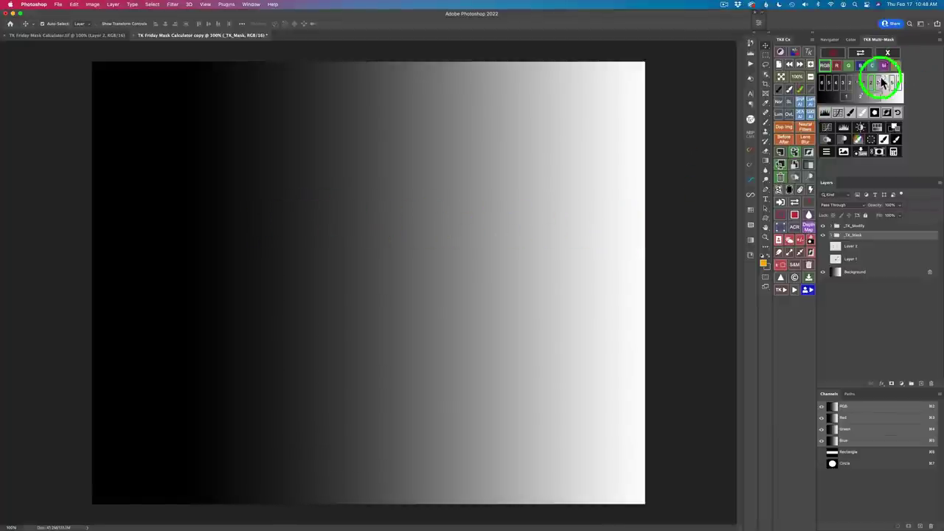
pyautogui.click(878, 81)
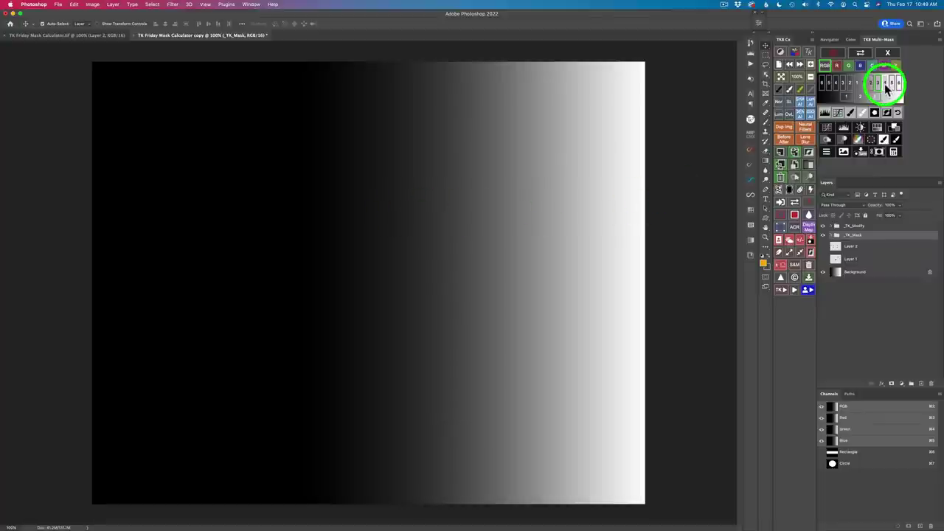
pyautogui.click(887, 85)
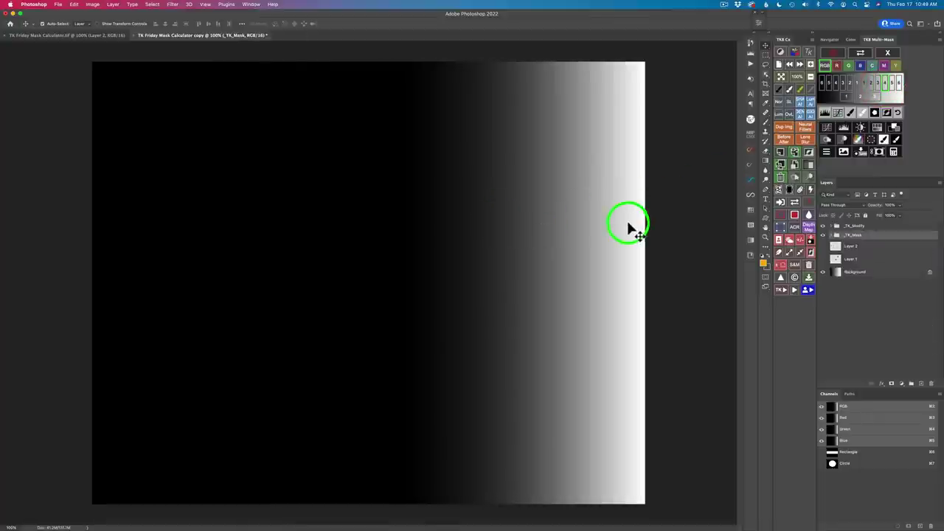
pyautogui.click(892, 83)
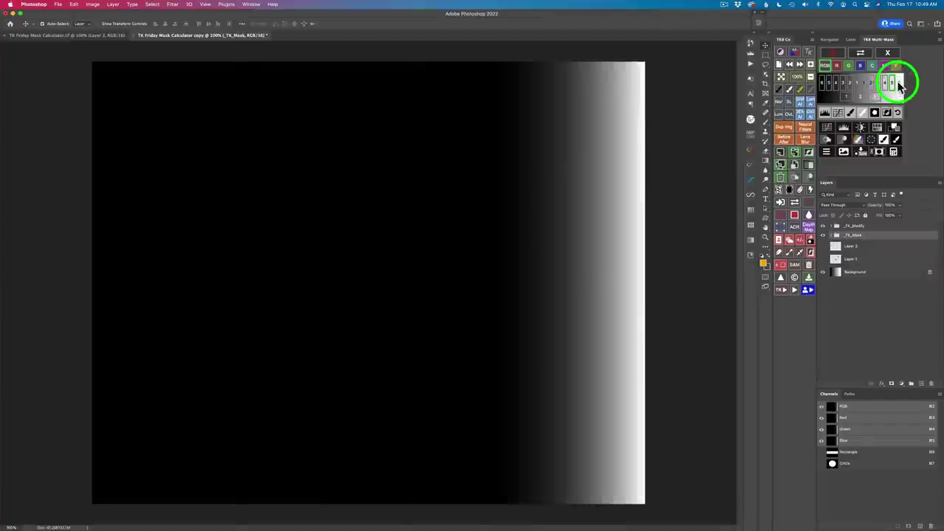
pyautogui.click(898, 83)
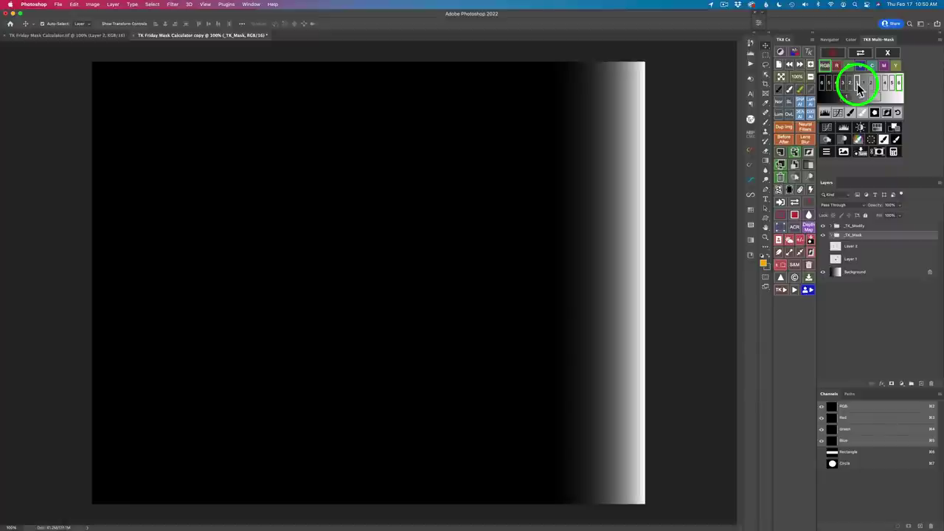
# Switch to the darks mask and narrow it step by step to the darkest tones.
pyautogui.click(858, 84)
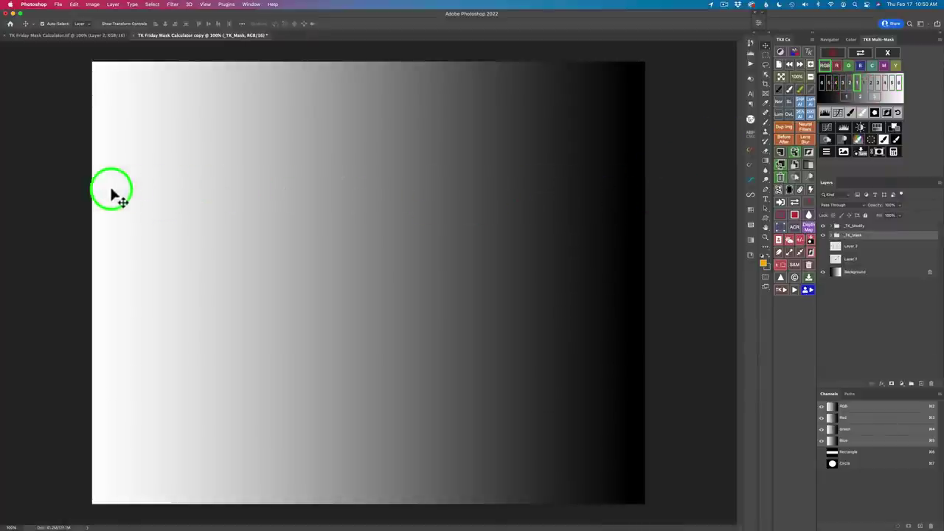
pyautogui.click(852, 85)
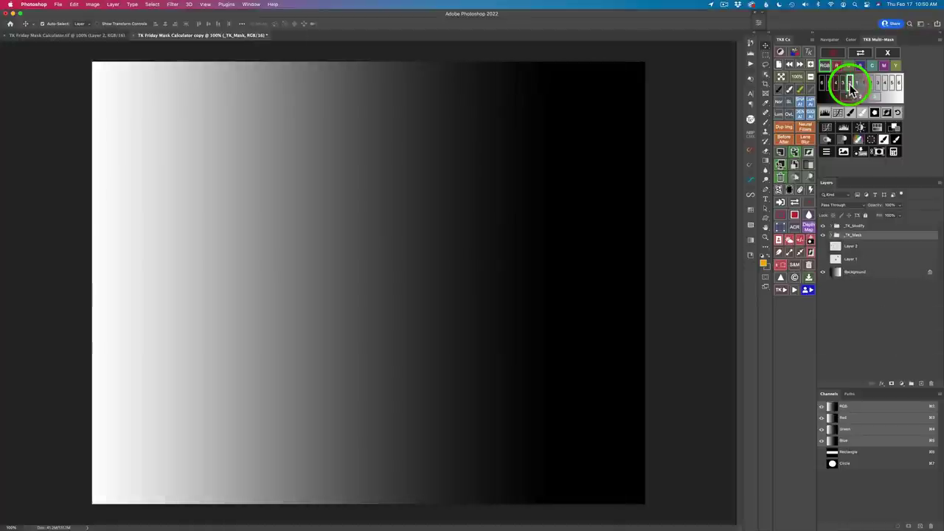
pyautogui.click(846, 86)
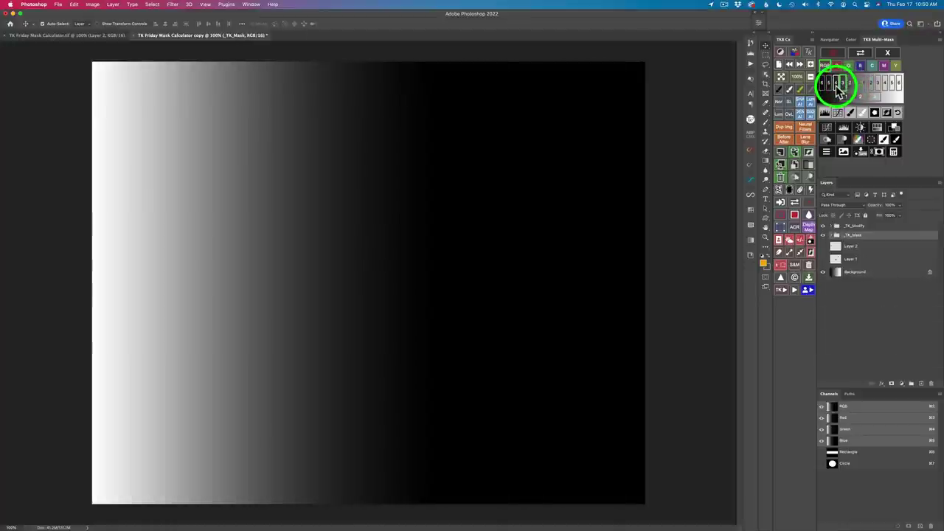
pyautogui.click(829, 84)
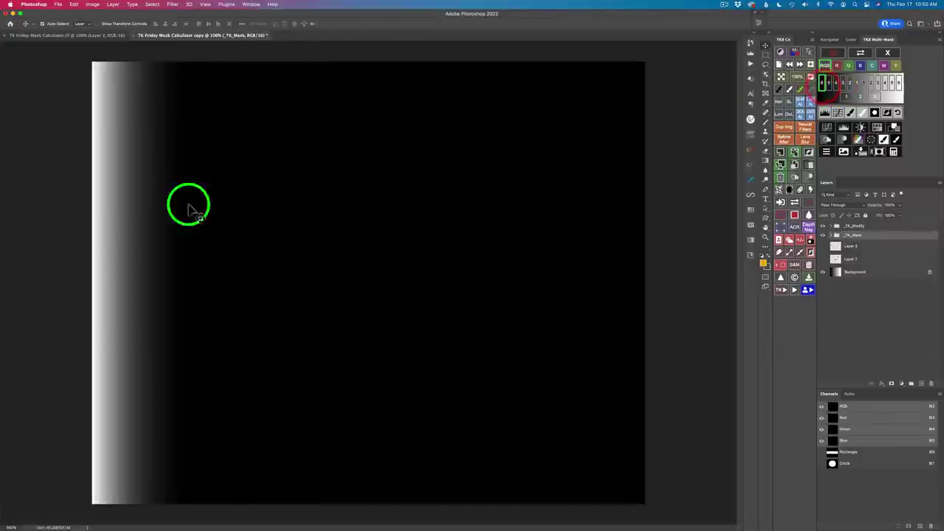
# Add the brightest-lights mask to the darkest mask with the calculator's + operation.
pyautogui.click(130, 210)
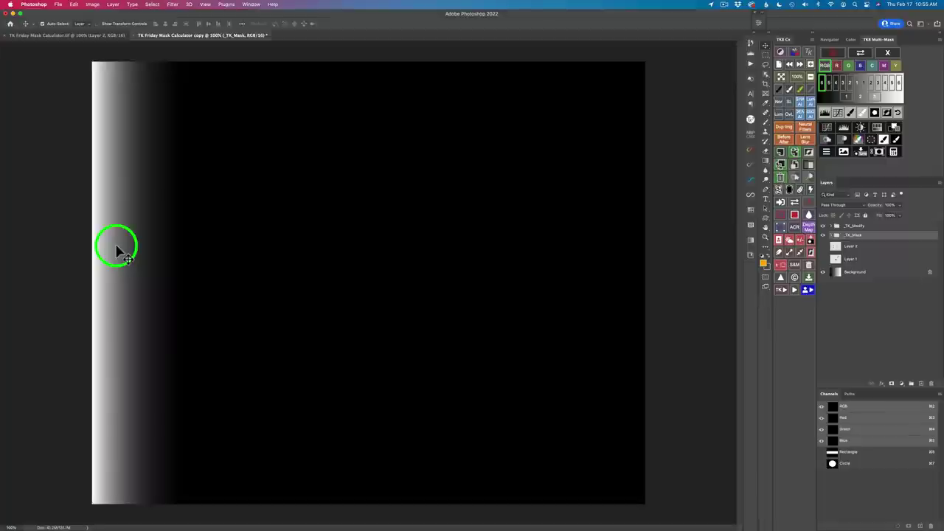
pyautogui.click(894, 152)
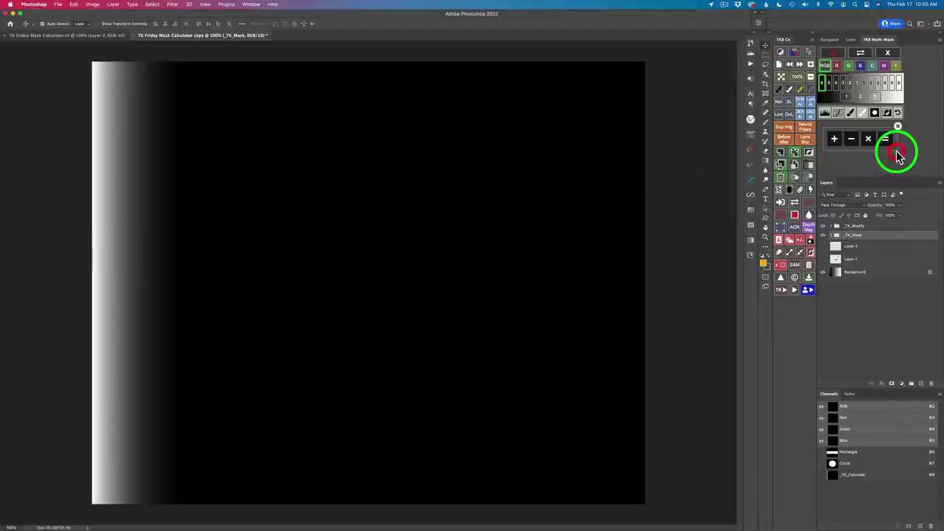
pyautogui.click(834, 138)
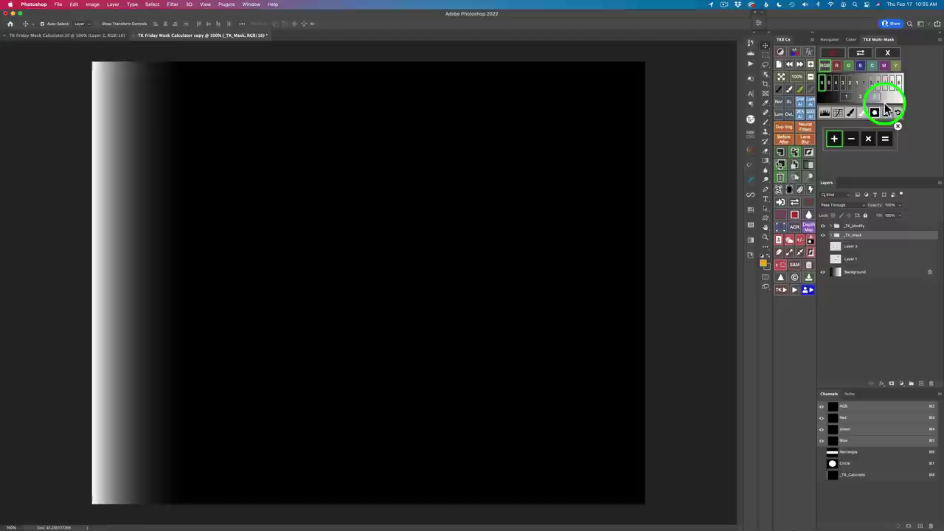
pyautogui.click(829, 87)
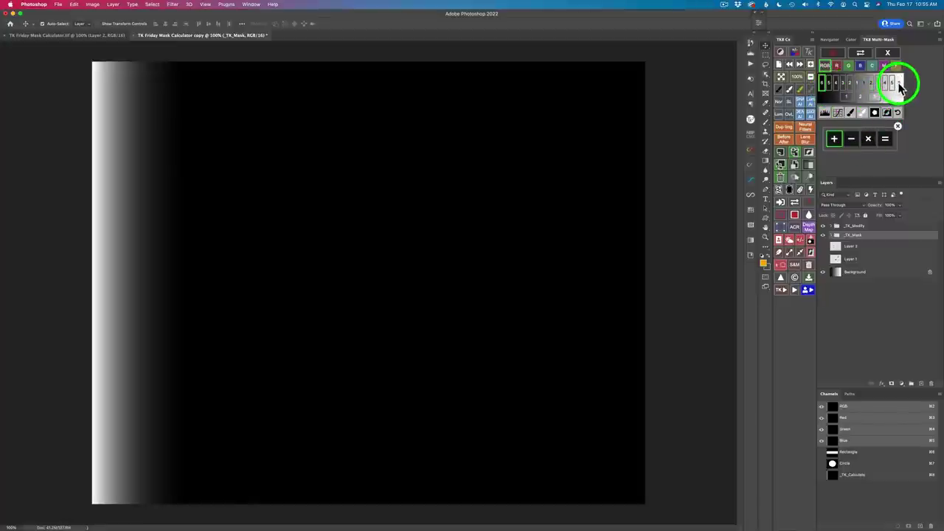
pyautogui.click(898, 83)
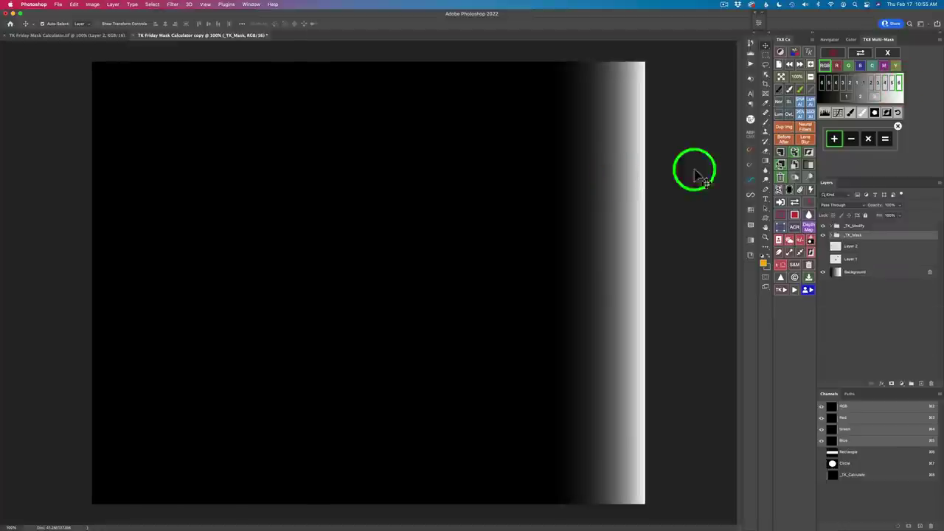
pyautogui.click(886, 140)
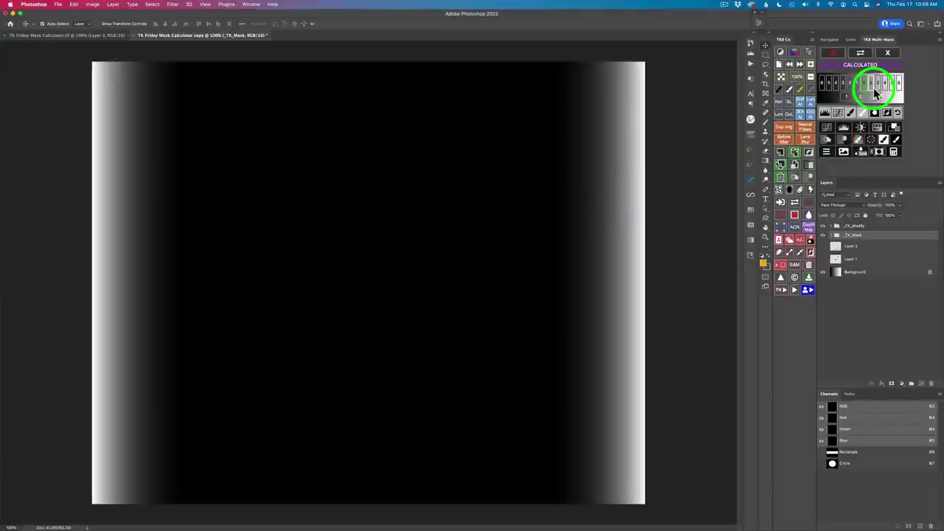
# Rerun Multi-Mask and add mid-tones range 1 to the calculated mask with =.
pyautogui.click(873, 87)
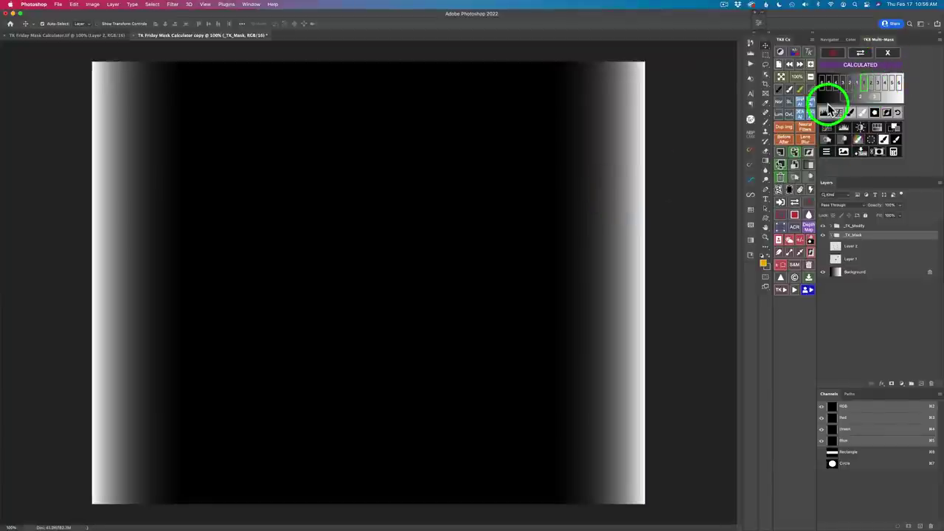
pyautogui.click(894, 153)
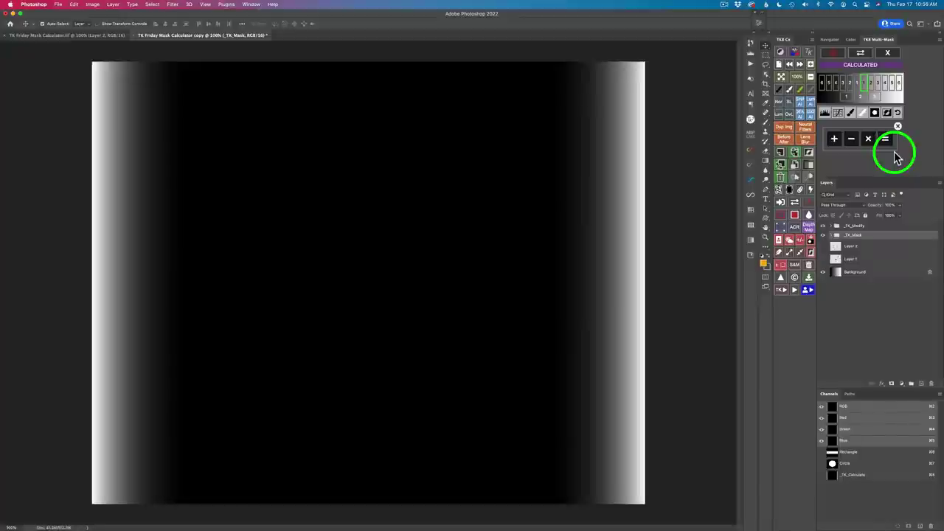
pyautogui.click(835, 139)
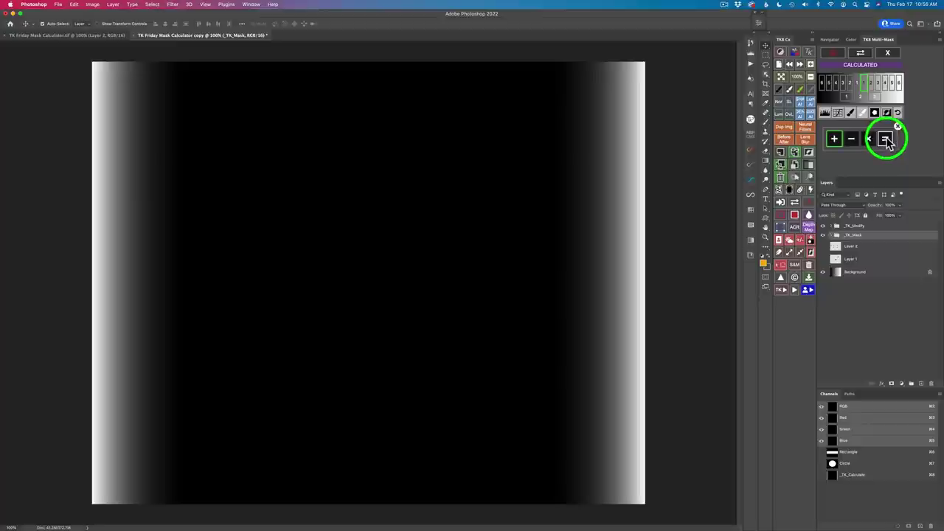
pyautogui.click(890, 55)
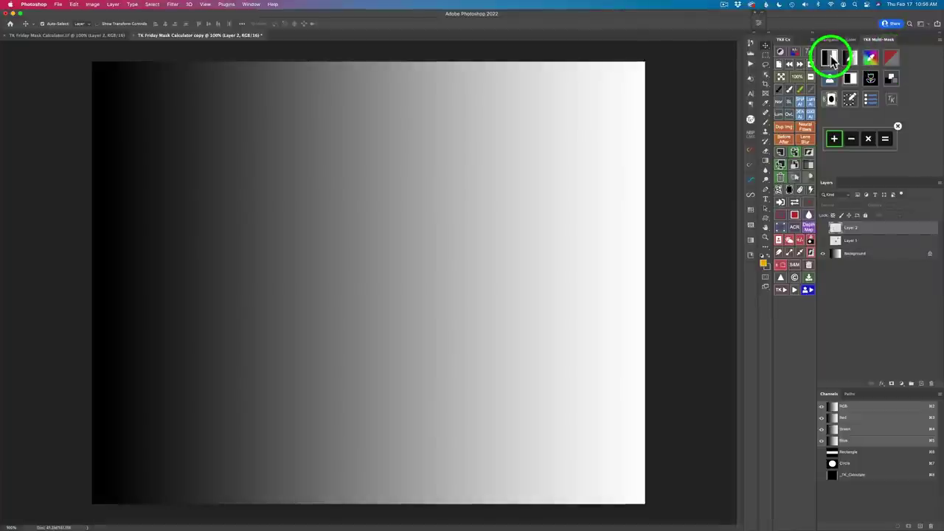
pyautogui.click(831, 59)
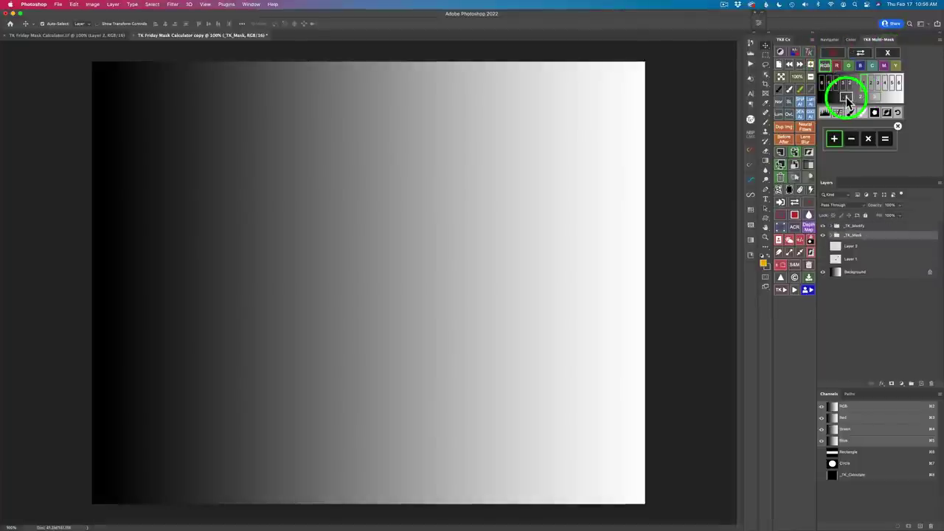
pyautogui.click(847, 96)
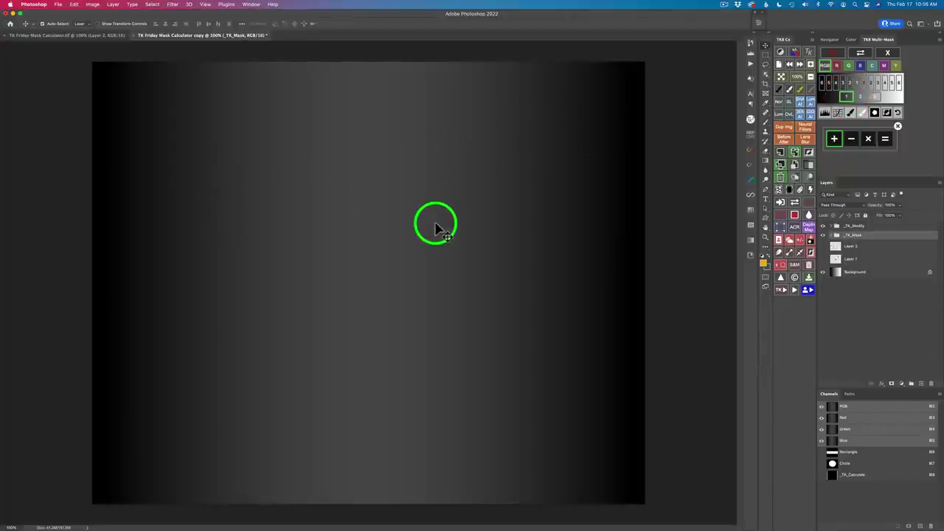
pyautogui.click(885, 140)
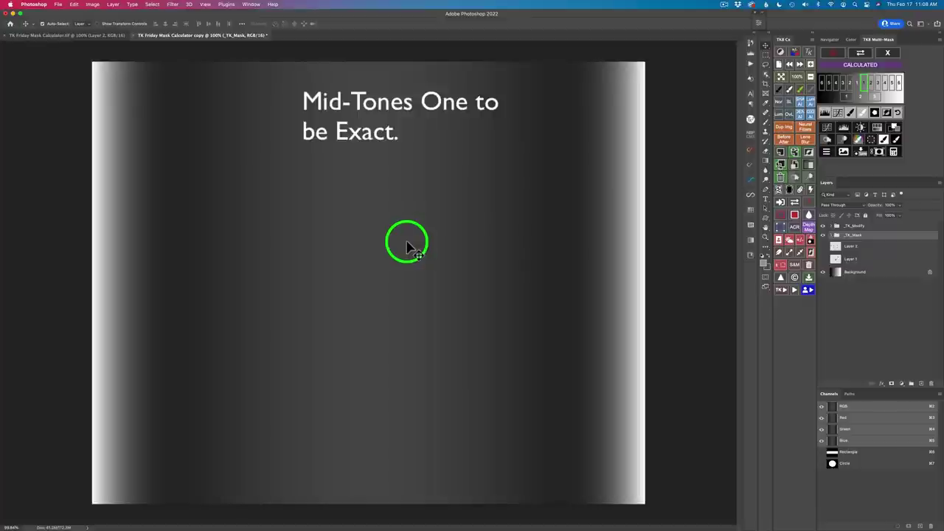
# Choose subtract and build a luminosity mask from a mid-grey sampled on the gradient.
pyautogui.click(895, 153)
pyautogui.click(851, 139)
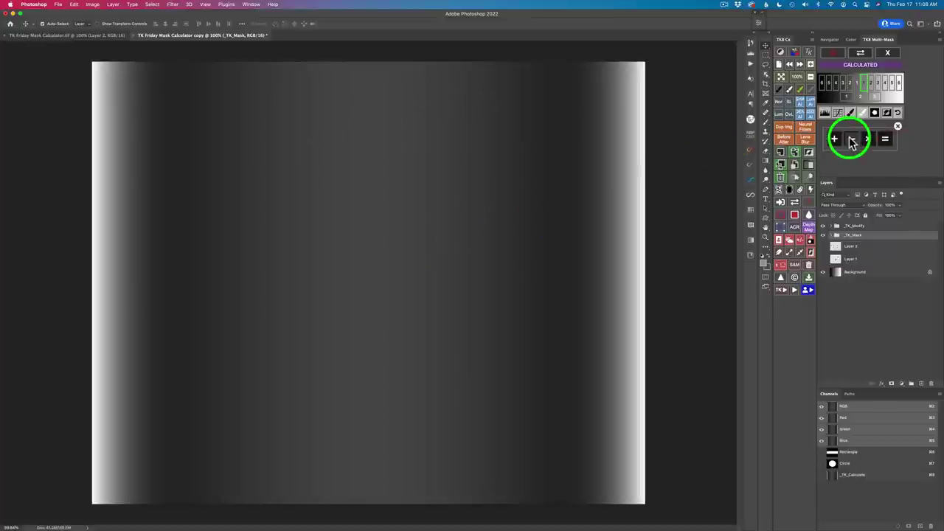
pyautogui.click(875, 88)
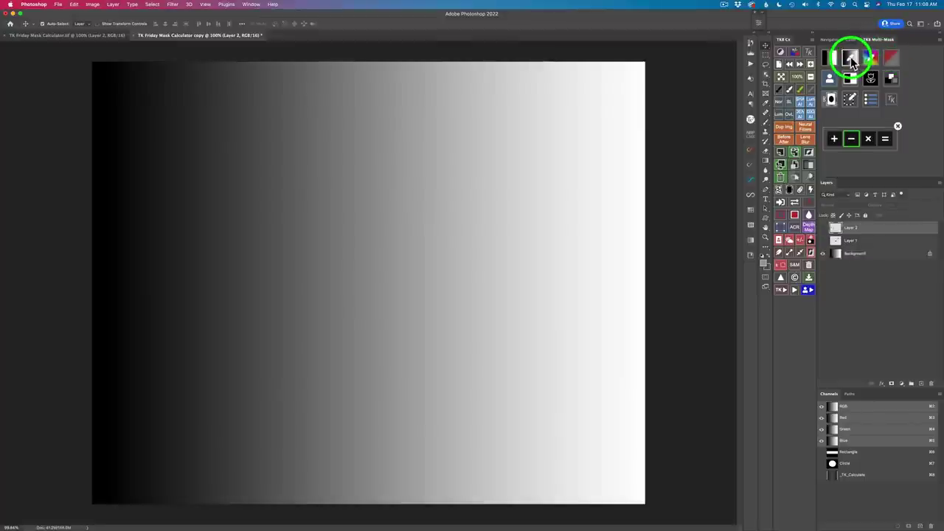
pyautogui.click(850, 56)
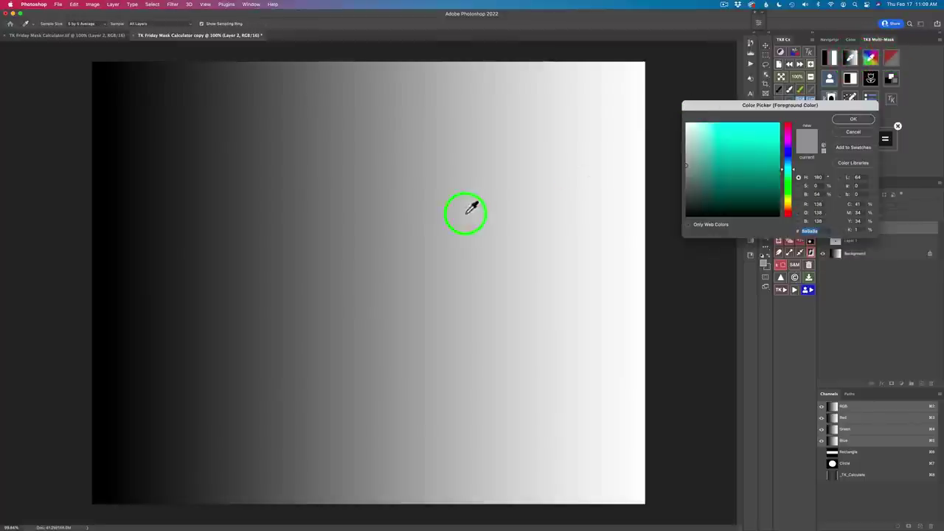
pyautogui.click(371, 255)
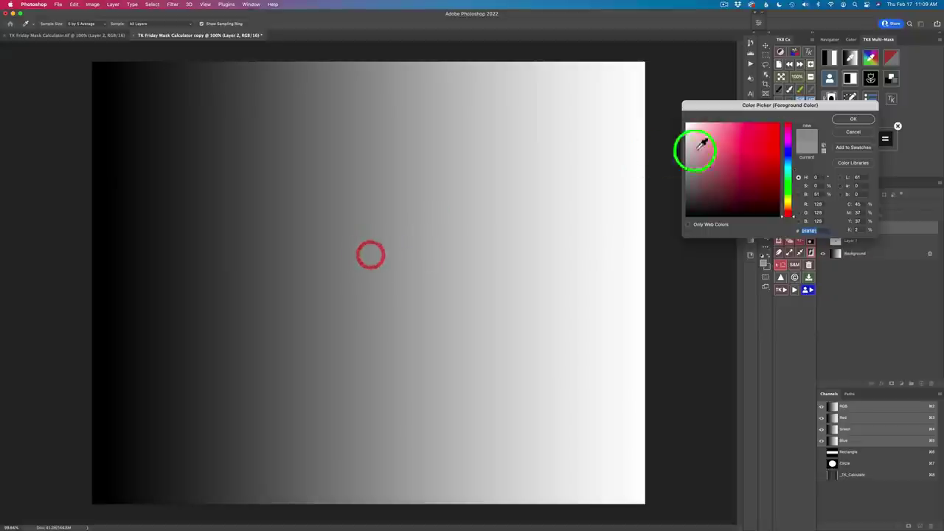
pyautogui.click(856, 119)
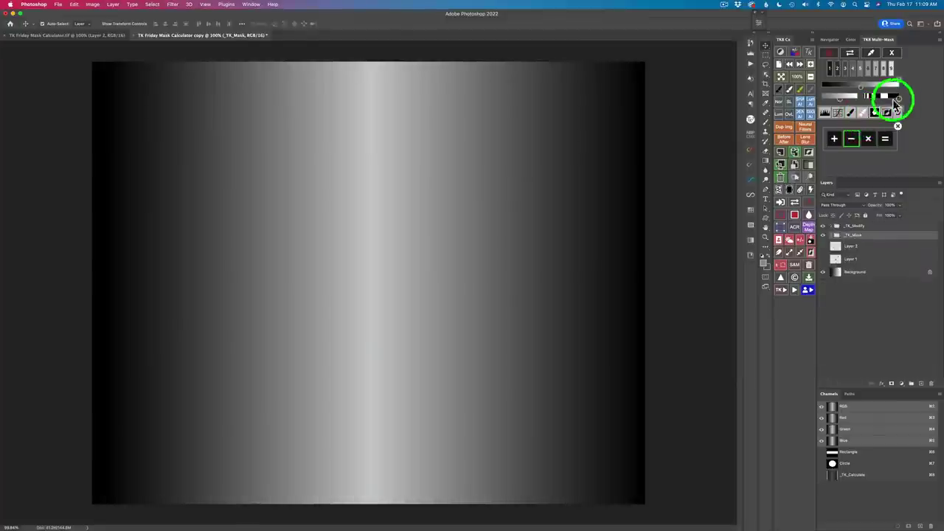
# Narrow the mask's tonal range with the sliders and calculate the result.
pyautogui.moveTo(900, 98); pyautogui.dragTo(885, 100)
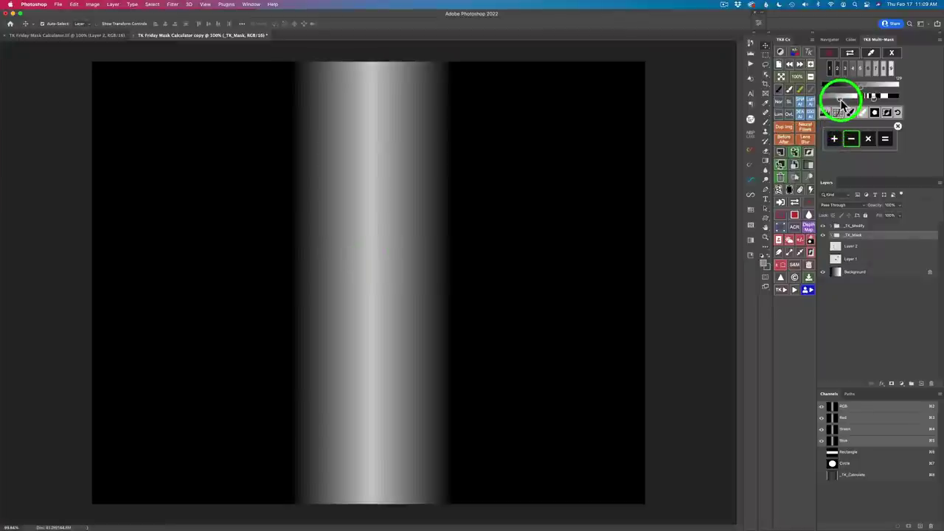
pyautogui.moveTo(848, 99); pyautogui.dragTo(851, 110)
pyautogui.click(885, 140)
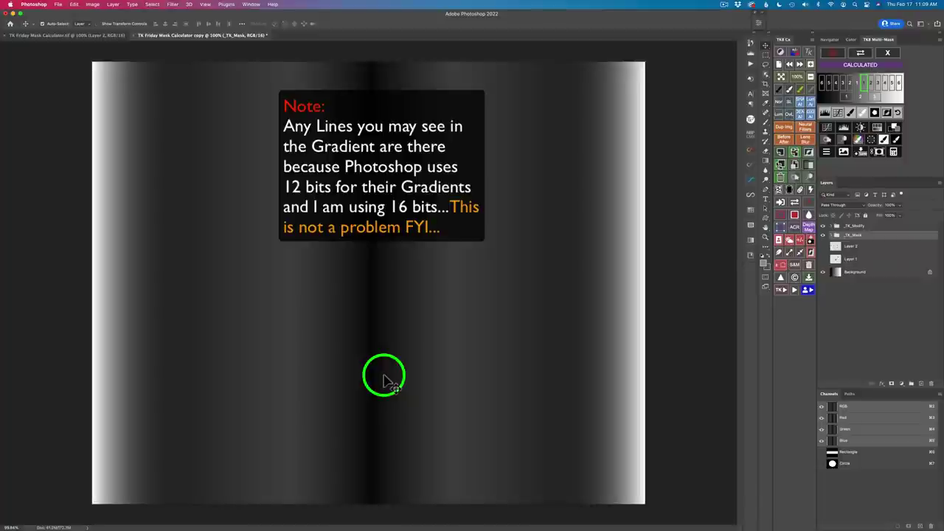
# Pick the × multiply operation, then cancel the calculation to remove the mask groups.
pyautogui.click(895, 152)
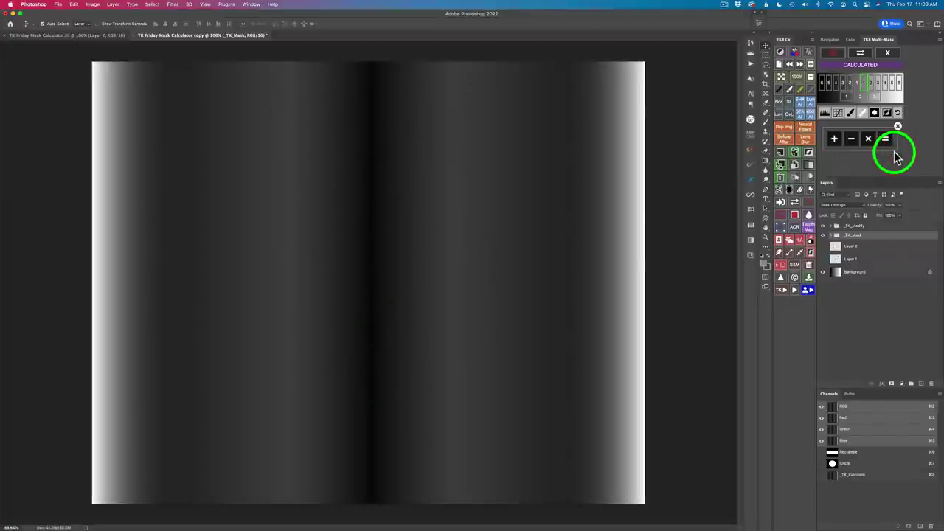
pyautogui.click(870, 139)
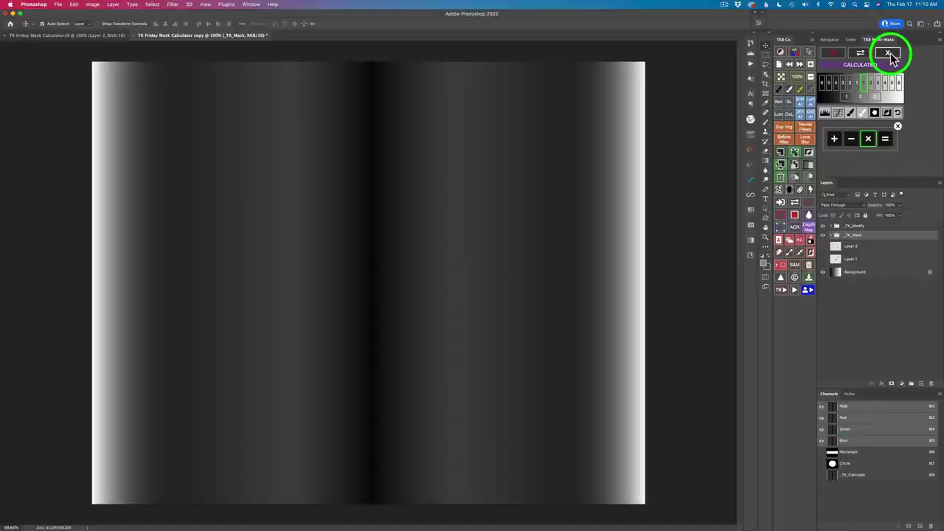
pyautogui.click(890, 54)
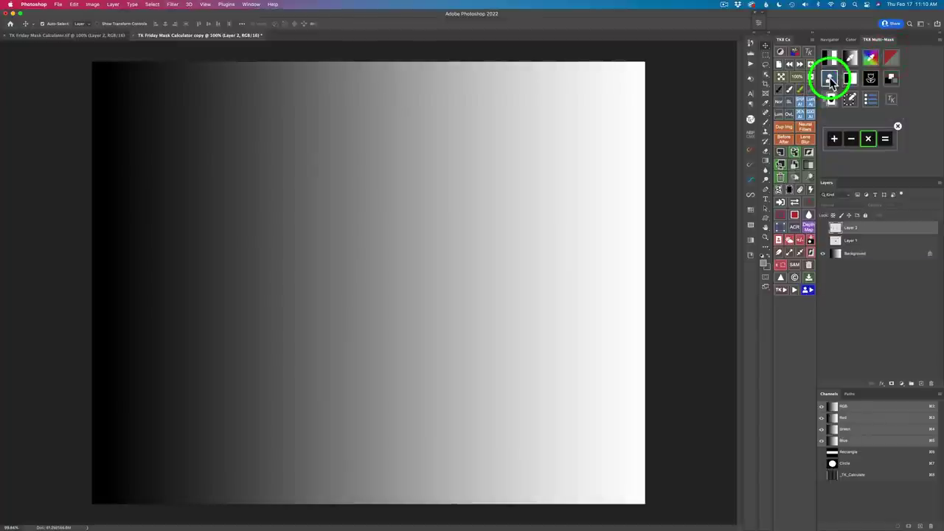
# Load the saved Rectangle shape mask and calculate the gradient mask inside it.
pyautogui.click(830, 80)
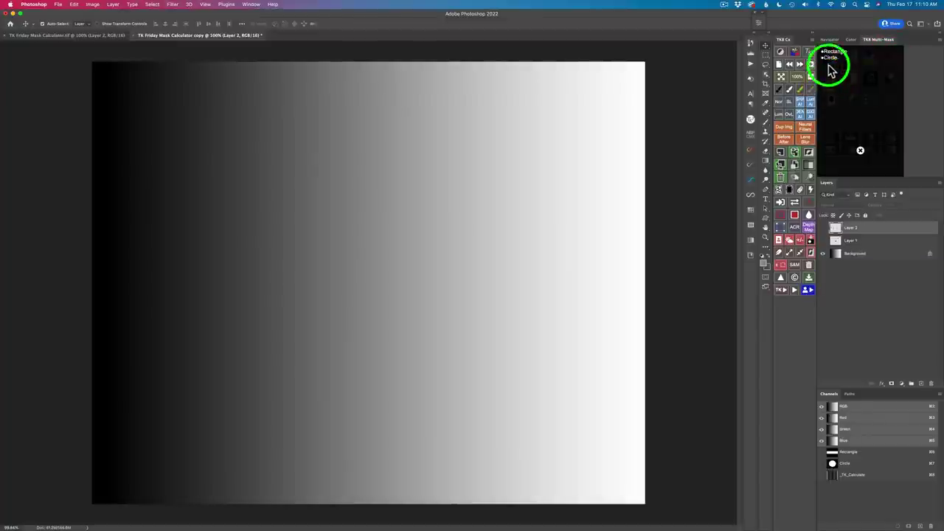
pyautogui.click(834, 52)
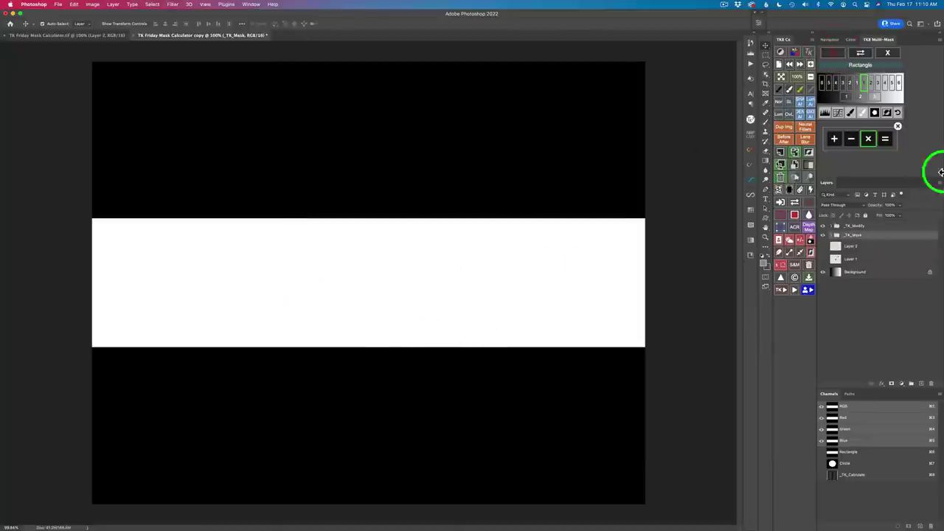
pyautogui.click(886, 139)
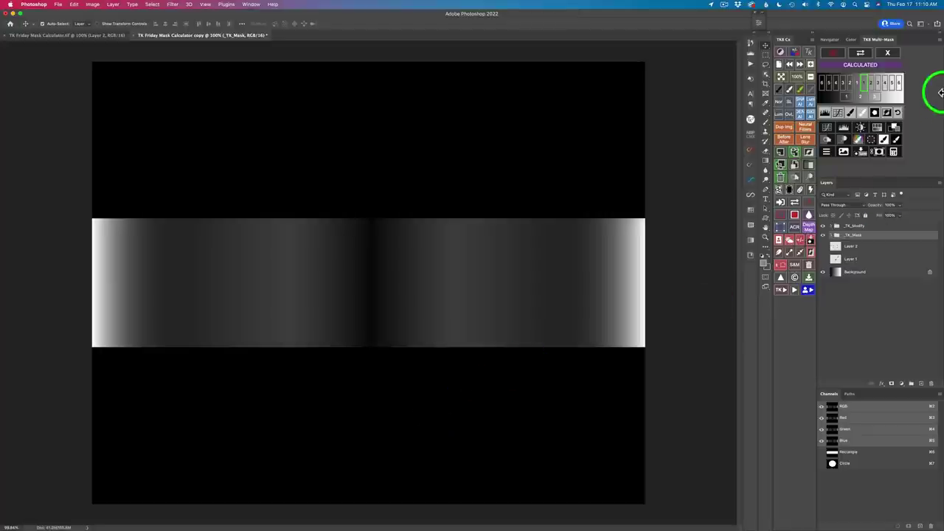
# Add a Color Grading layer from the calculated mask, darken the band, then reset it.
pyautogui.click(895, 129)
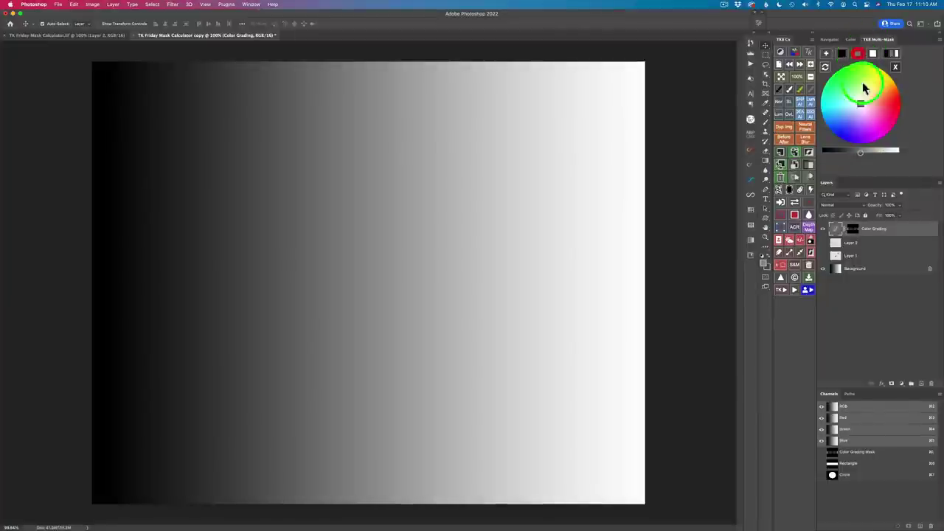
pyautogui.click(861, 151)
pyautogui.moveTo(859, 153); pyautogui.dragTo(810, 152)
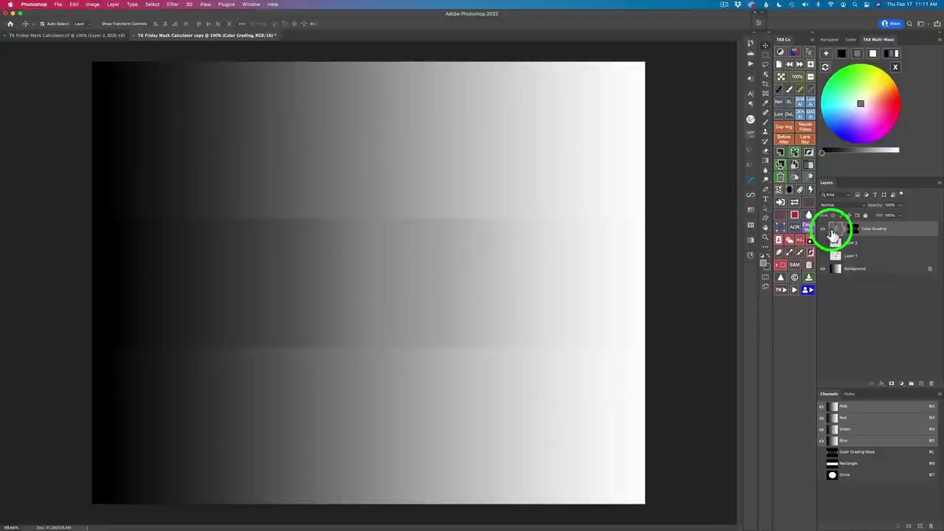
pyautogui.click(854, 46)
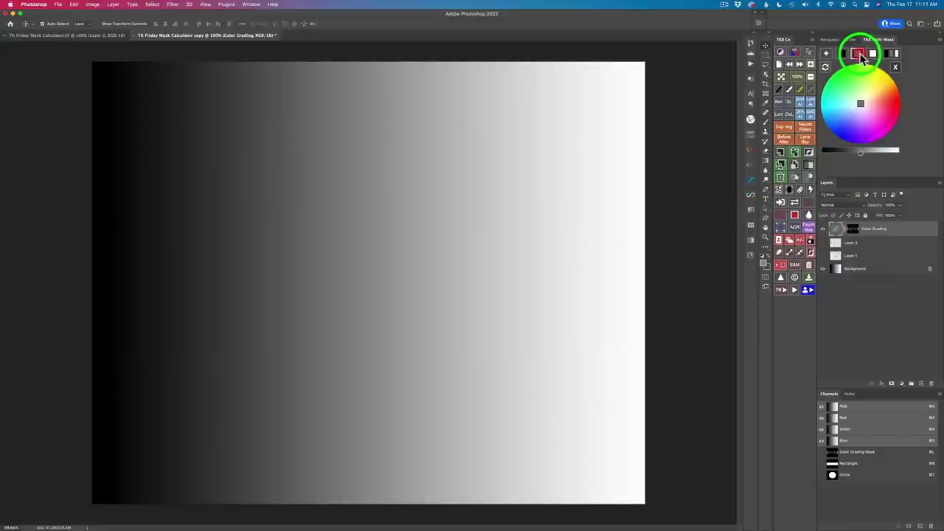
pyautogui.click(878, 173)
# Preview the Color Grading mask, hide the grading layer, and toggle Layer 1 and Layer 2.
pyautogui.click(856, 232)
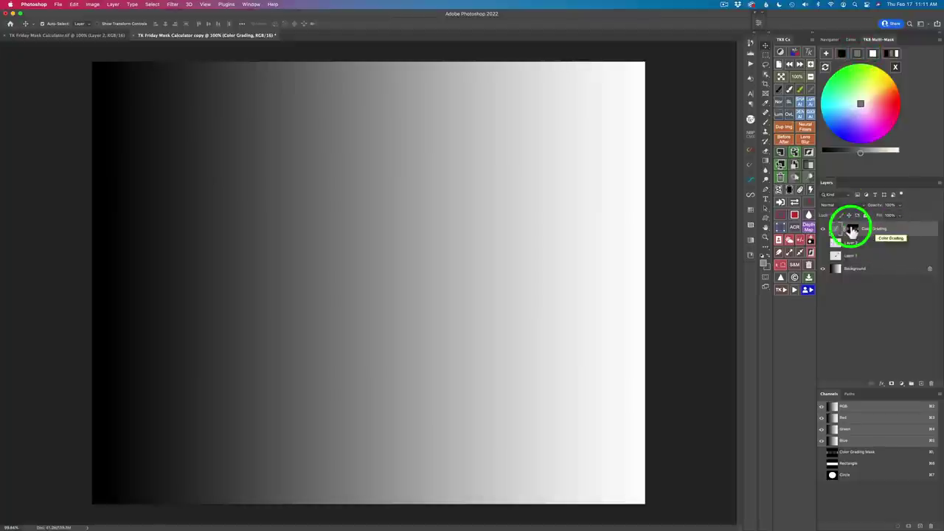
pyautogui.click(795, 202)
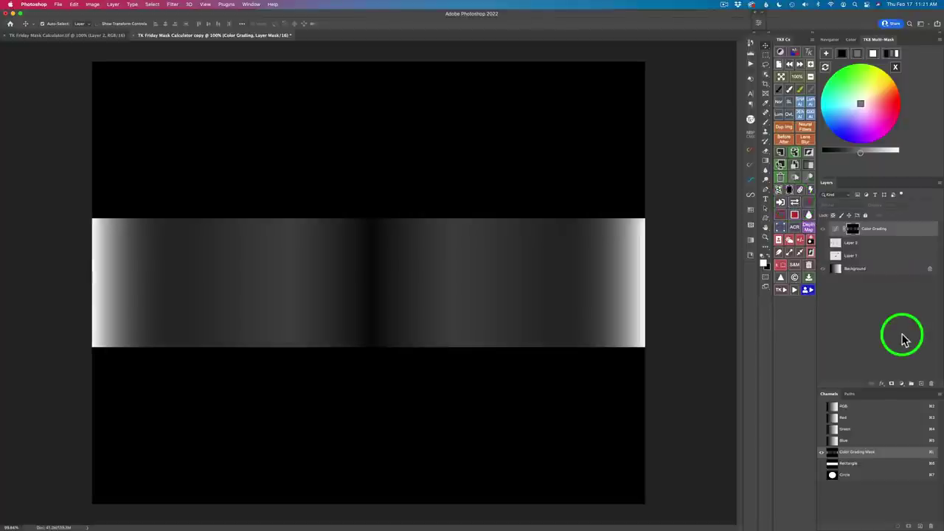
pyautogui.click(796, 204)
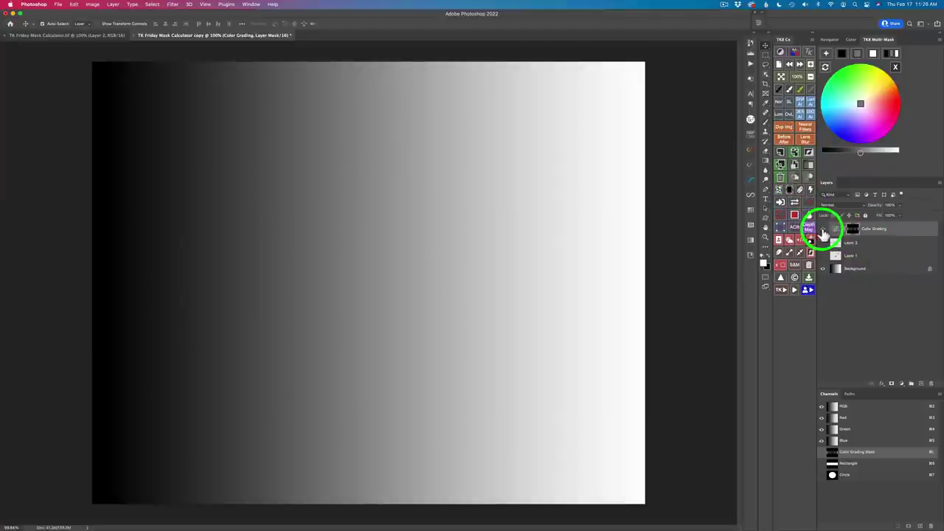
pyautogui.click(822, 229)
pyautogui.moveTo(825, 242)
pyautogui.mouseDown()
pyautogui.moveTo(848, 256)
pyautogui.moveTo(823, 258)
pyautogui.mouseUp()
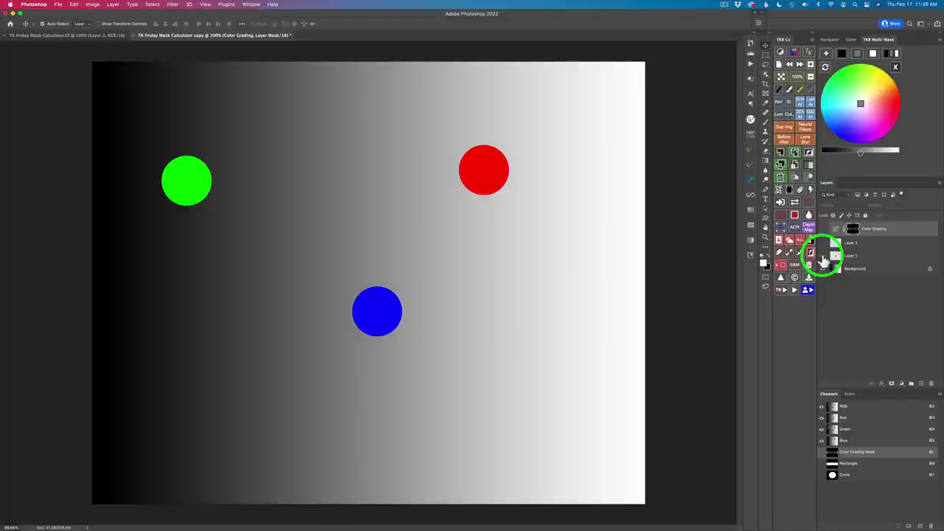
# Restore the lower layers and RGB view, then add a green-circle colour mask (+) to the calculation.
pyautogui.moveTo(824, 260); pyautogui.dragTo(823, 243)
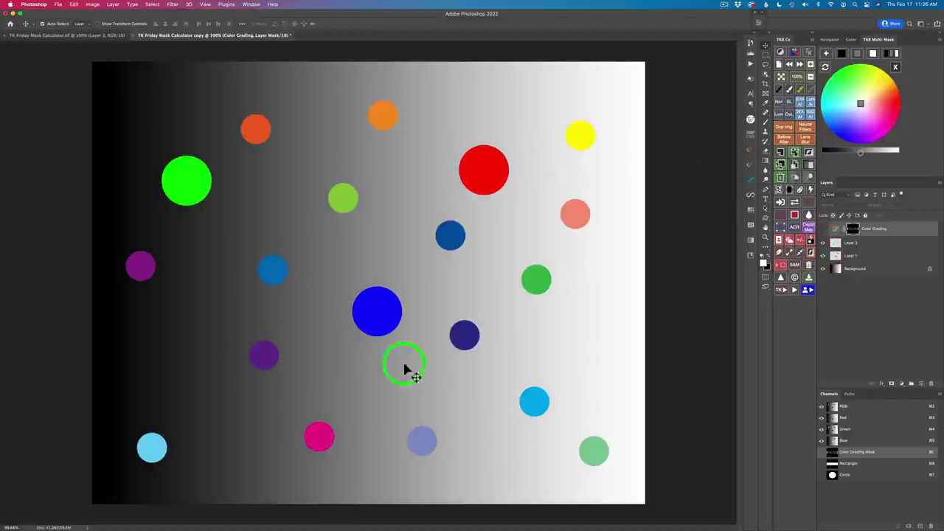
pyautogui.press('super+2')
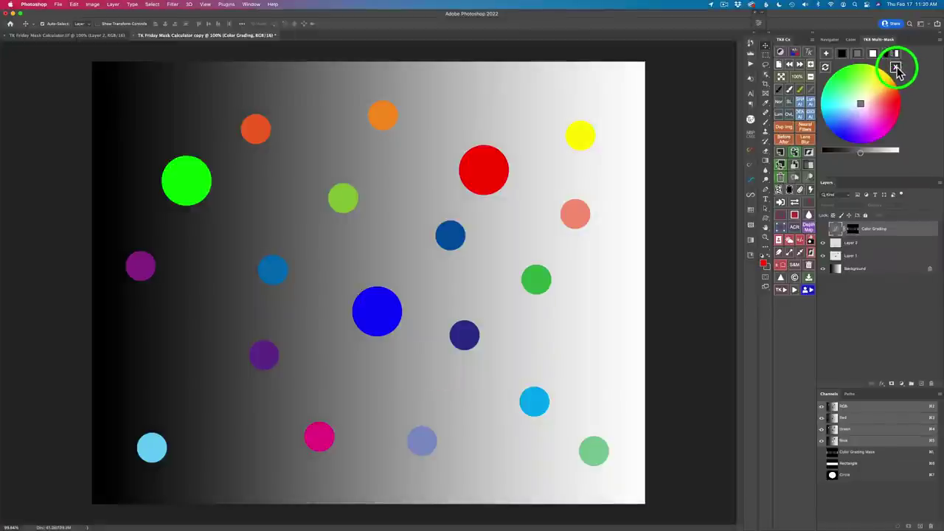
pyautogui.click(896, 68)
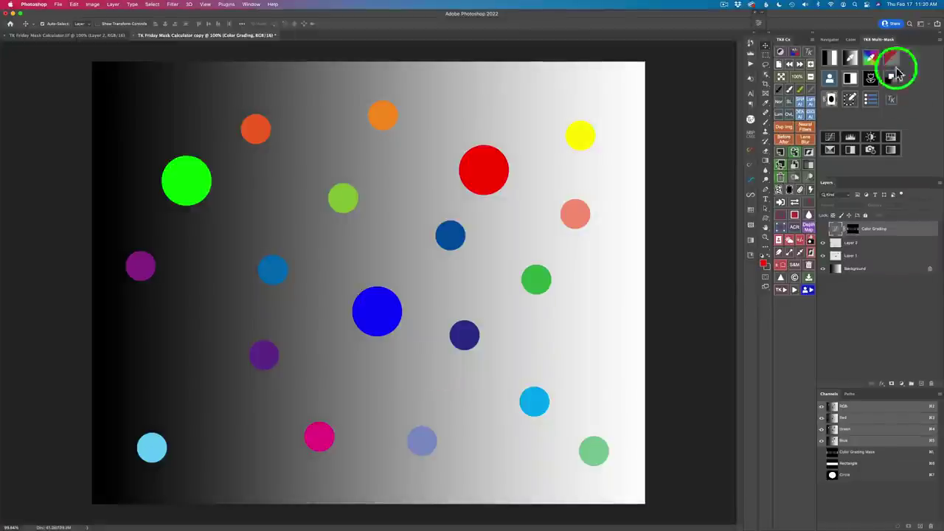
pyautogui.click(874, 63)
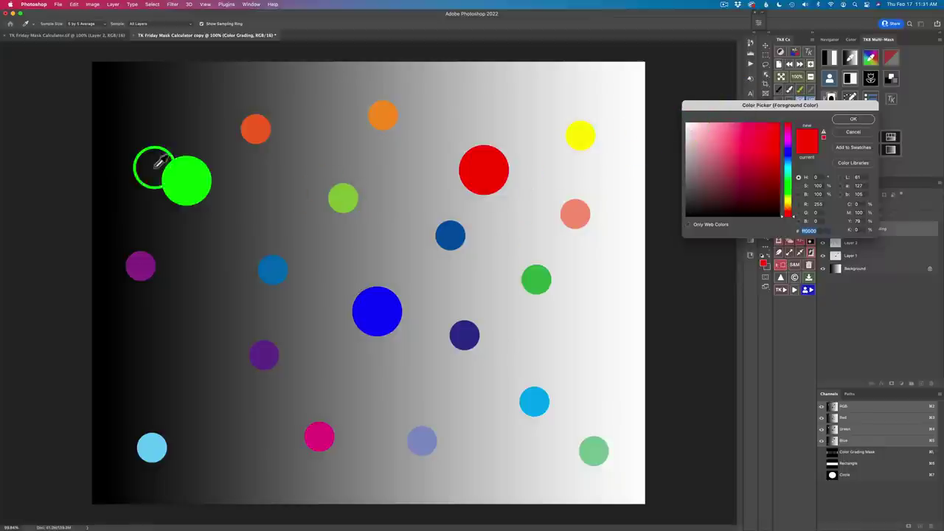
pyautogui.click(193, 183)
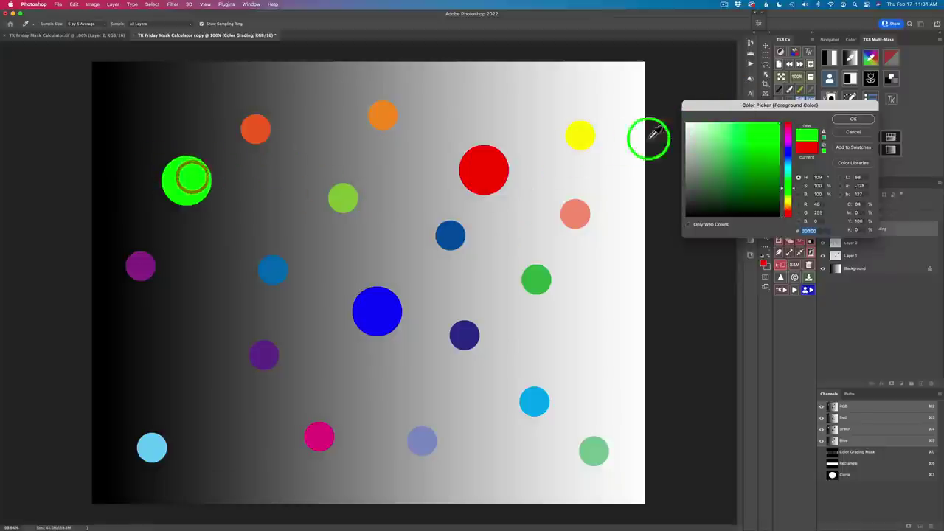
pyautogui.click(860, 119)
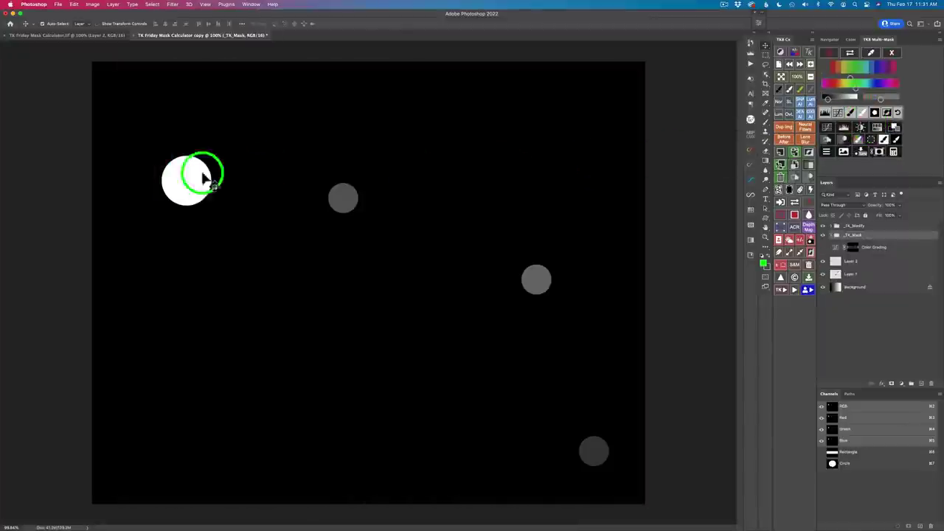
pyautogui.click(188, 183)
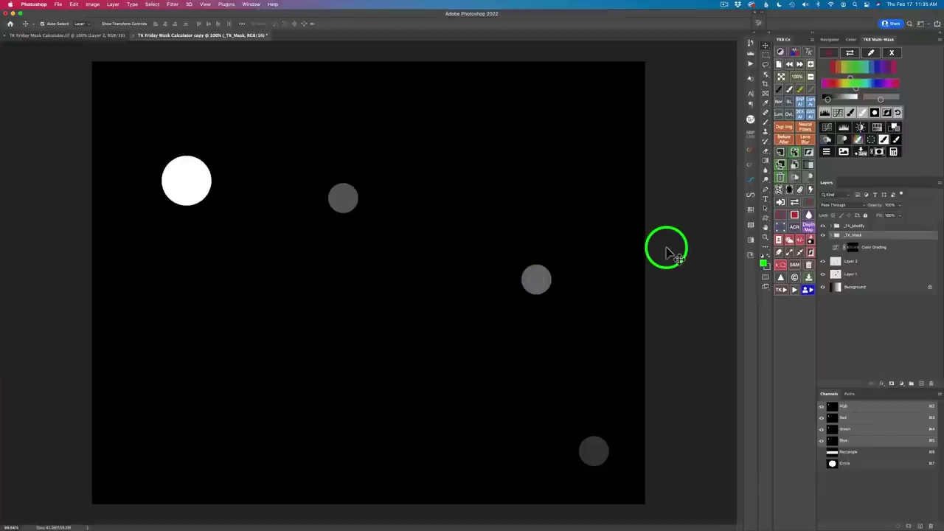
pyautogui.click(894, 151)
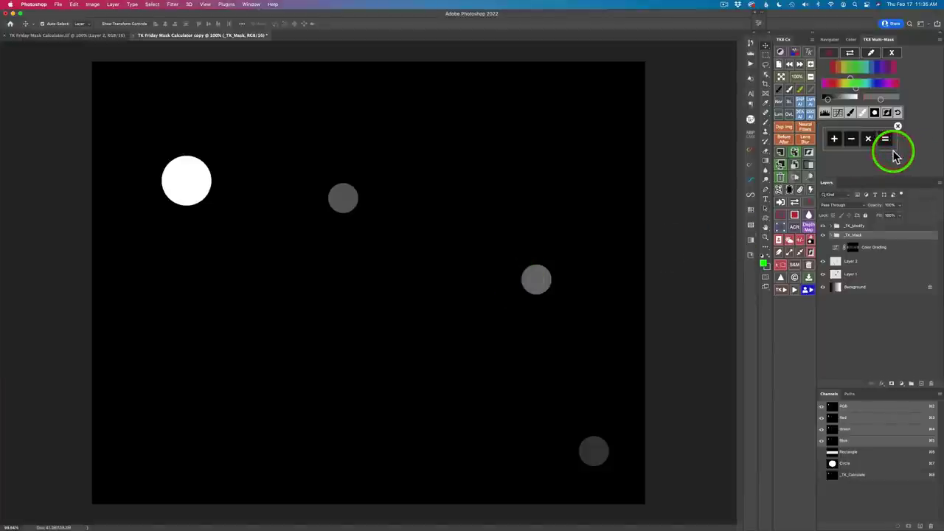
pyautogui.click(836, 140)
pyautogui.click(891, 52)
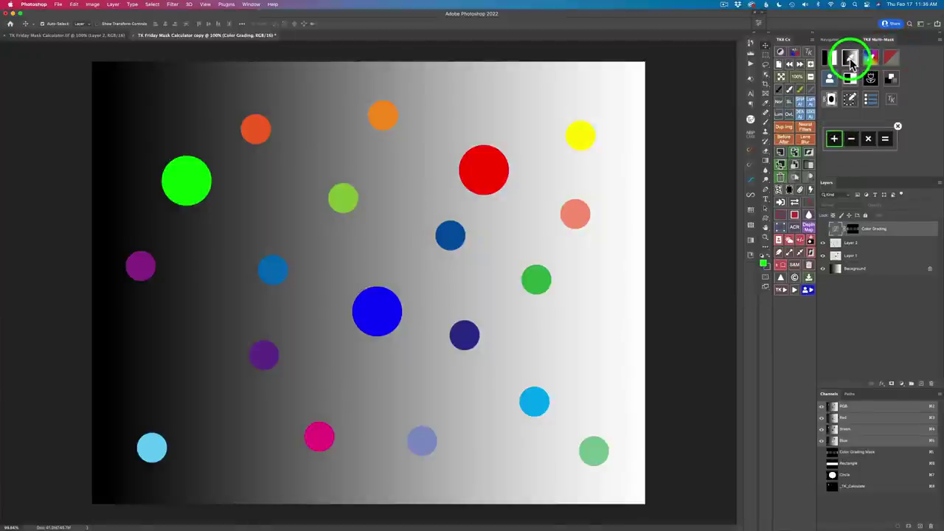
# Build a luminosity mask from a sampled tone, narrow its band, and calculate (=) the combined mask.
pyautogui.click(851, 60)
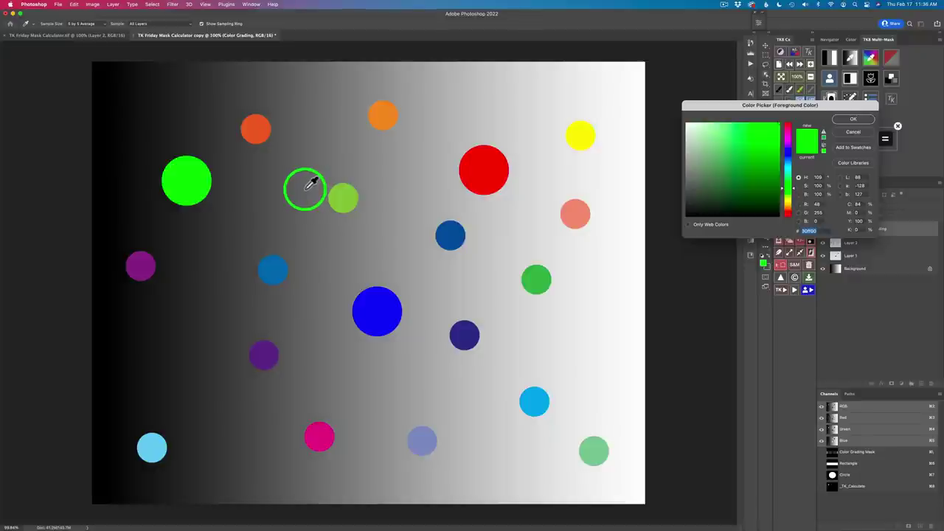
pyautogui.click(853, 118)
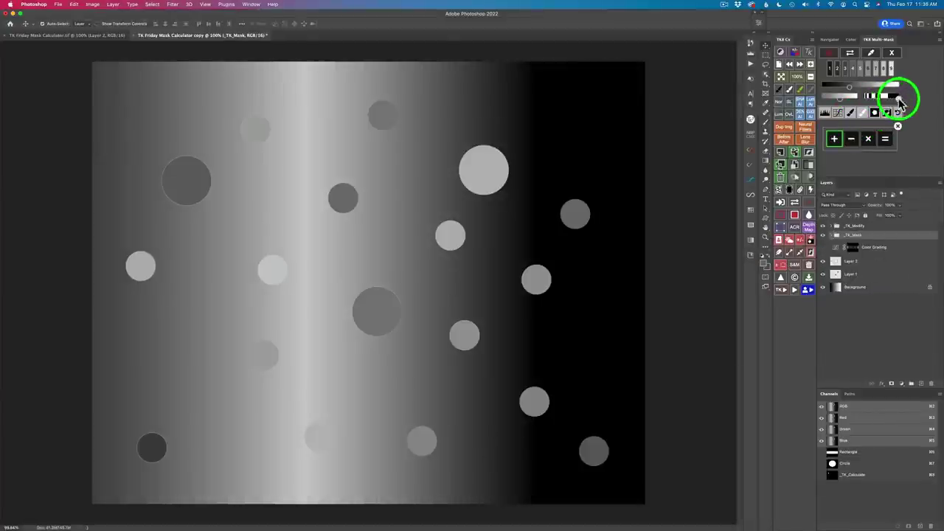
pyautogui.click(874, 99)
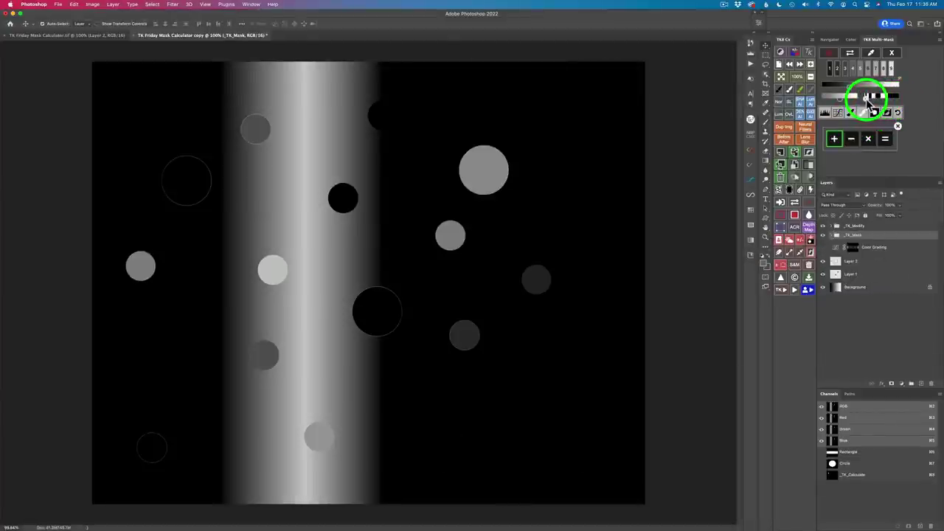
pyautogui.click(866, 99)
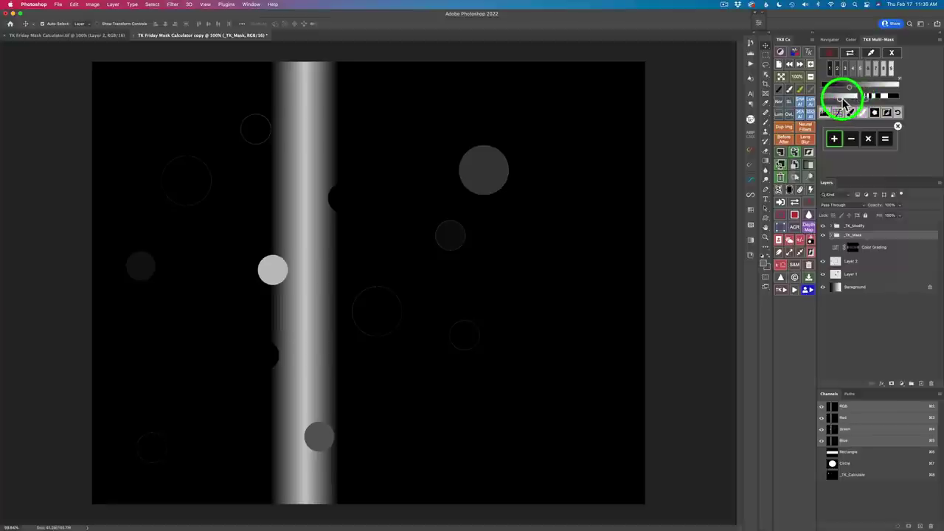
pyautogui.click(850, 101)
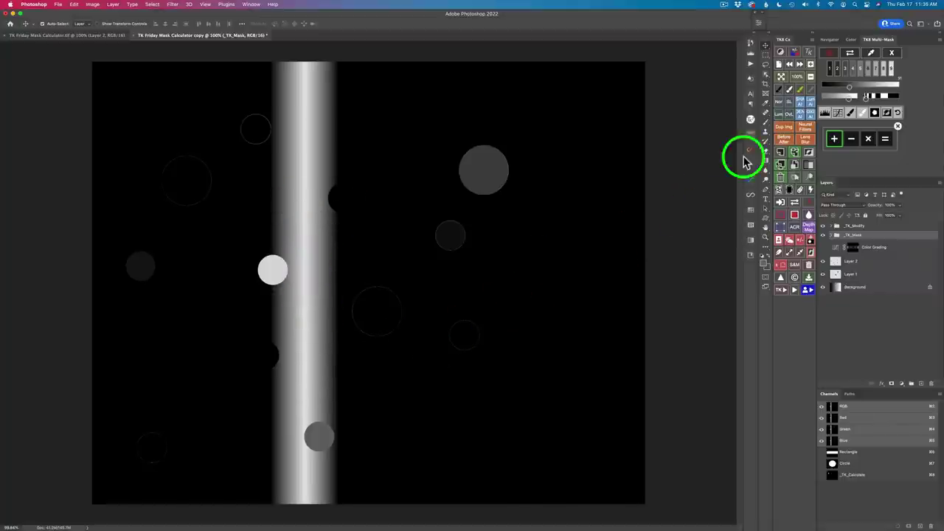
pyautogui.click(885, 141)
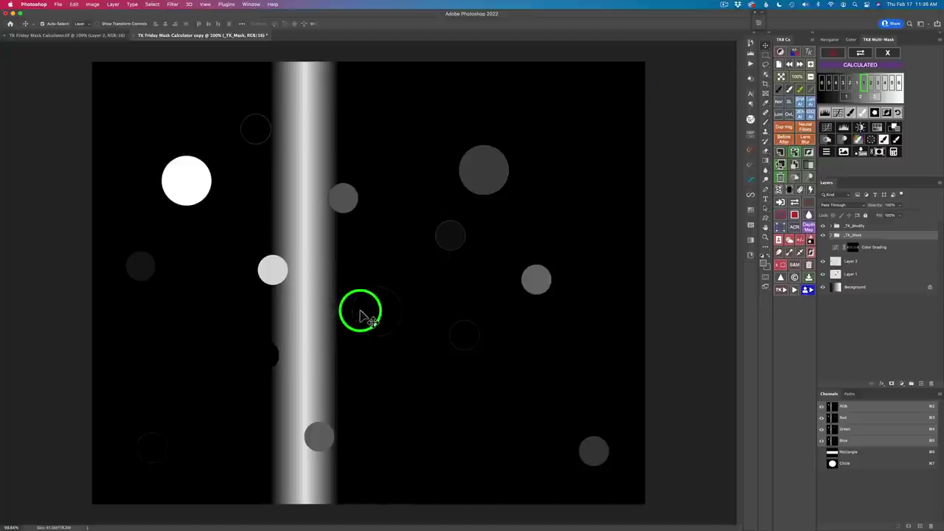
pyautogui.scroll(6, 362, 316)
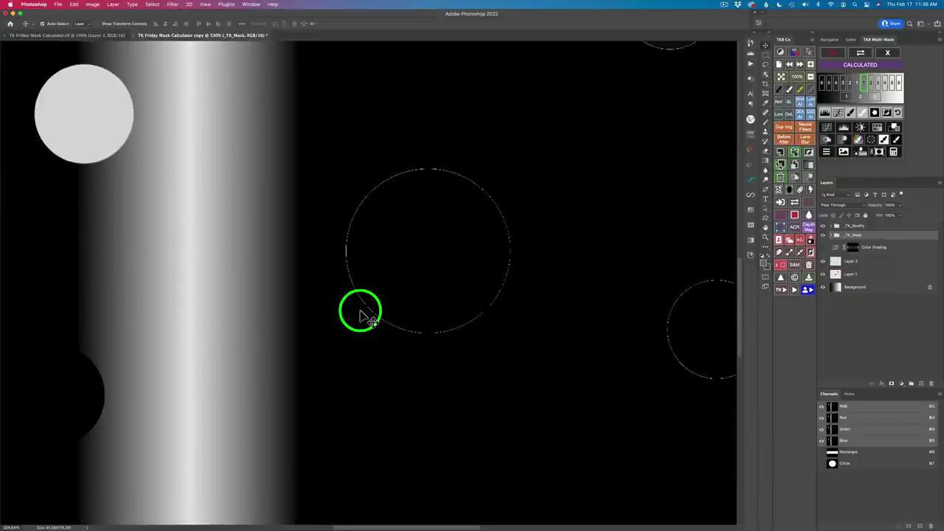
pyautogui.scroll(6, 361, 316)
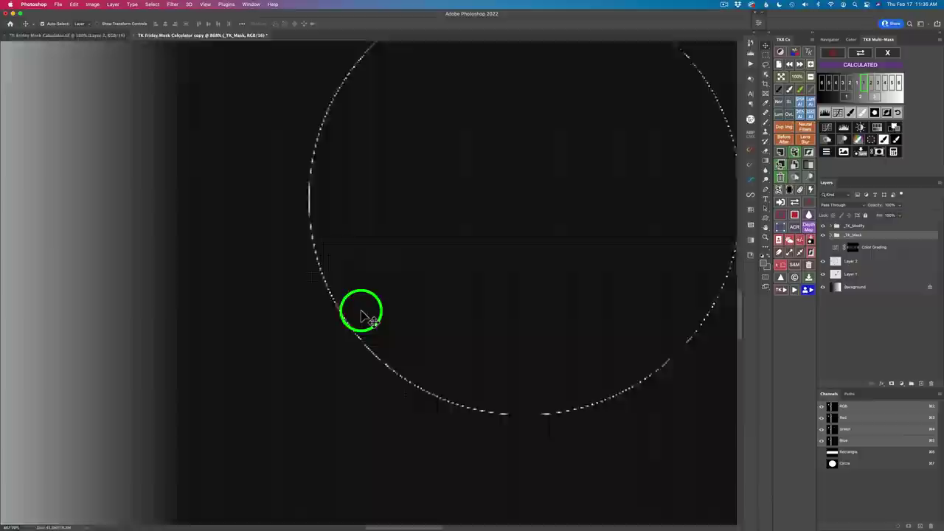
pyautogui.scroll(4, 361, 315)
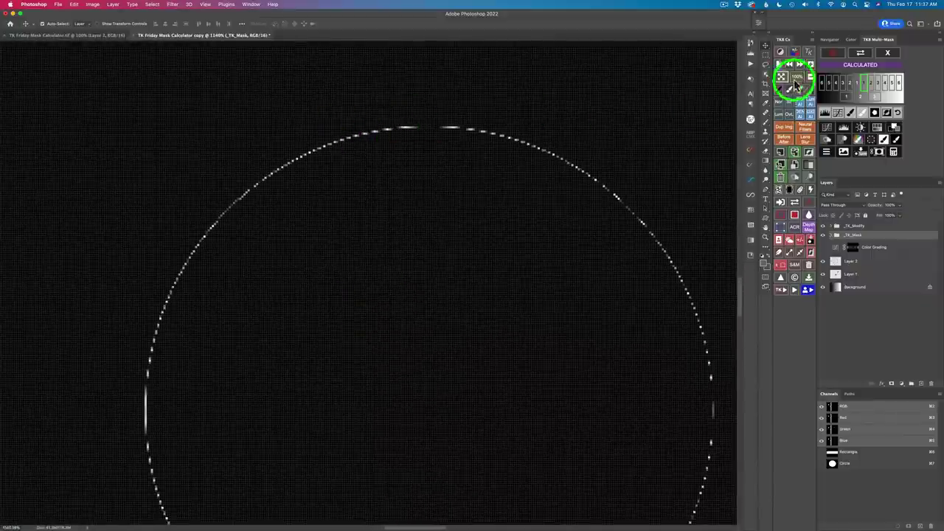
pyautogui.click(858, 61)
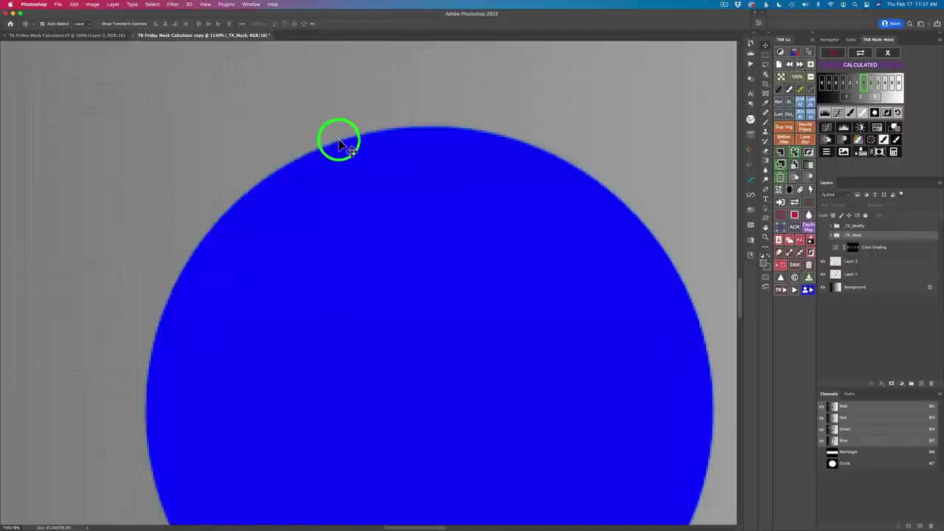
pyautogui.click(863, 53)
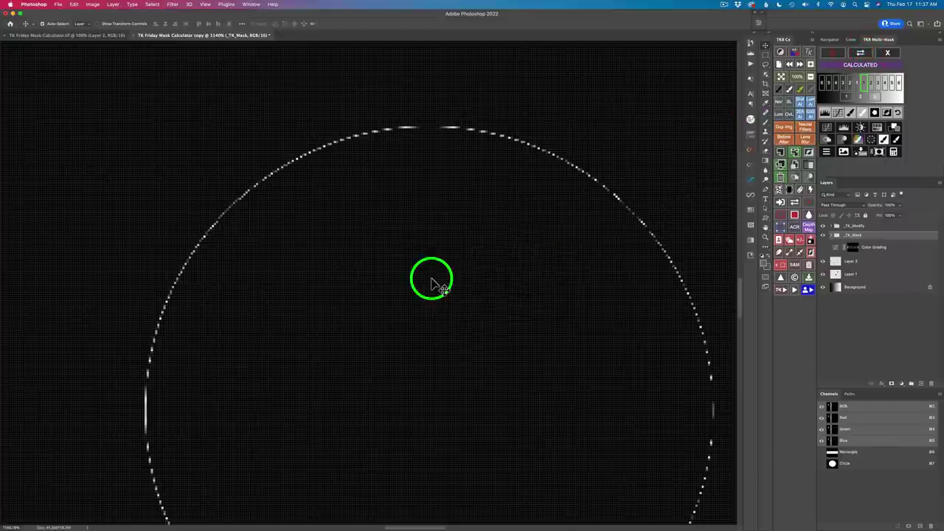
pyautogui.click(796, 78)
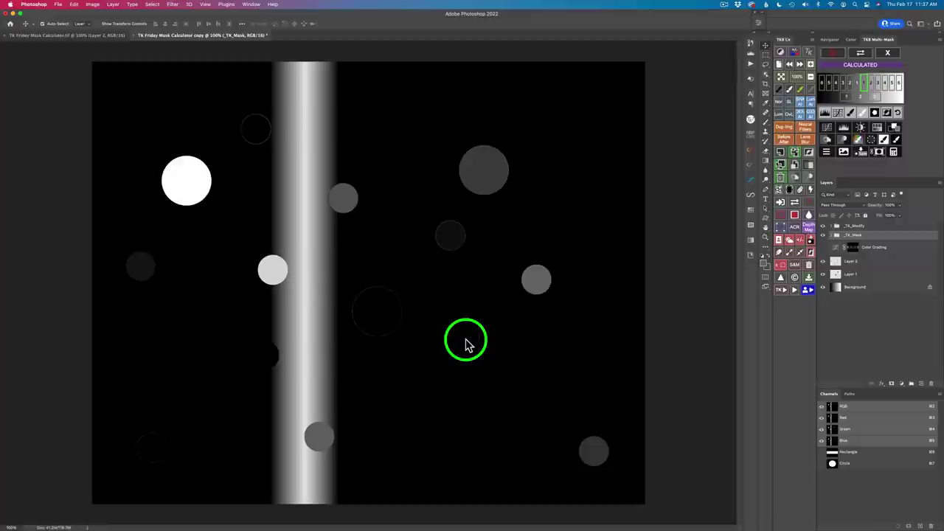
# Add a Hue/Saturation layer with the calculated mask, preview the mask, and set Saturation to +100.
pyautogui.click(878, 130)
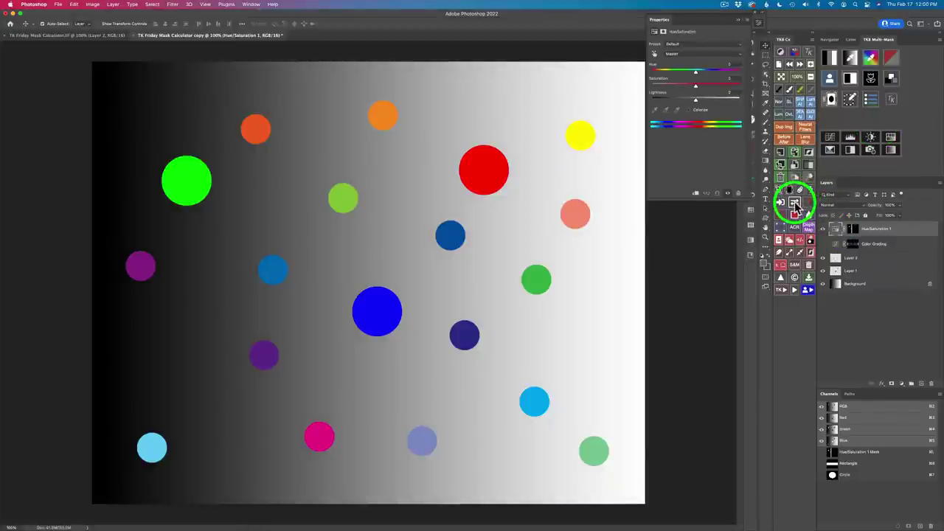
pyautogui.click(796, 205)
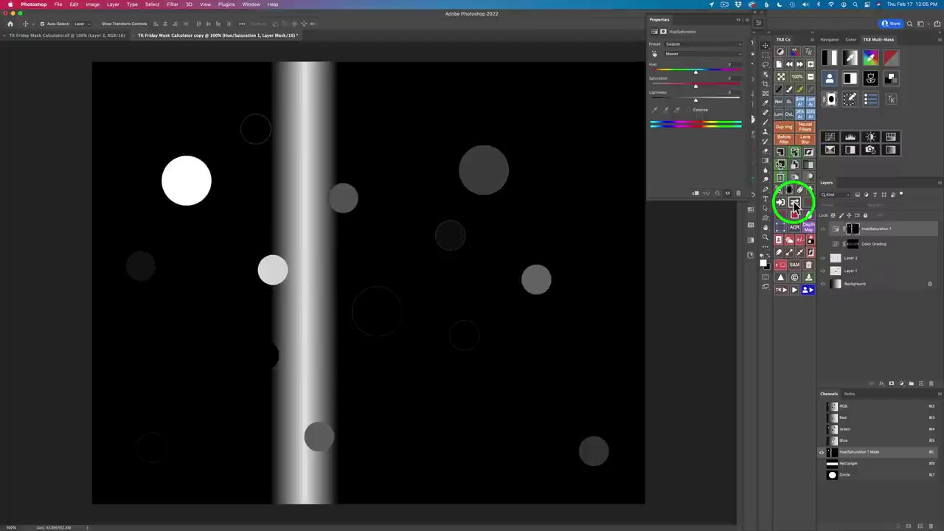
pyautogui.click(795, 206)
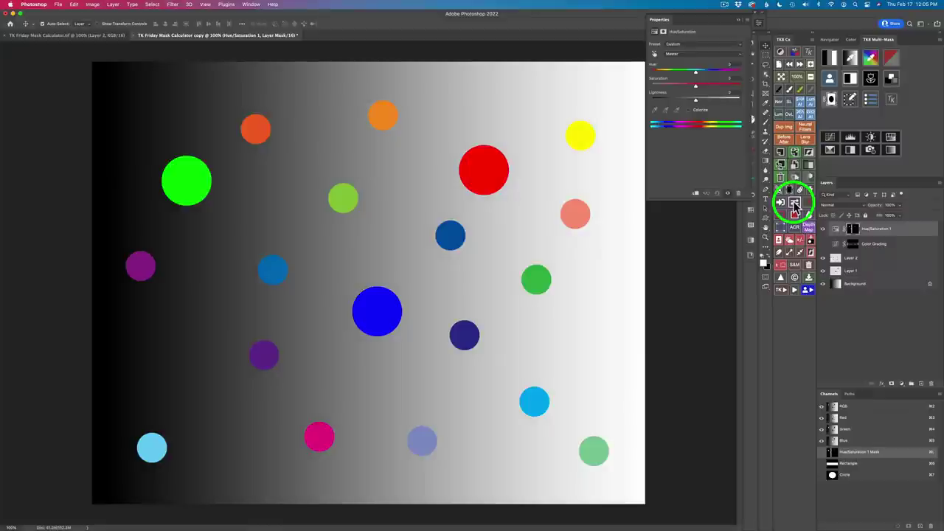
pyautogui.moveTo(794, 209); pyautogui.dragTo(297, 239)
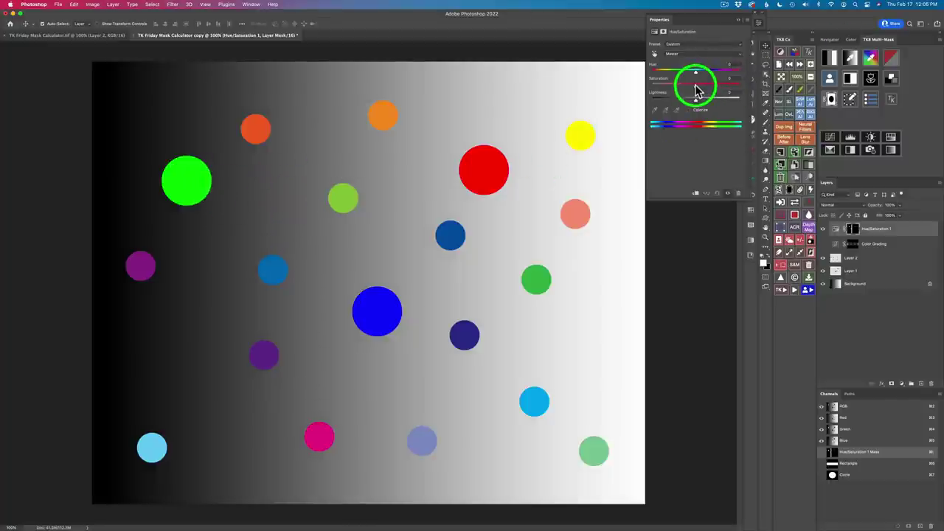
pyautogui.moveTo(697, 88); pyautogui.dragTo(633, 86)
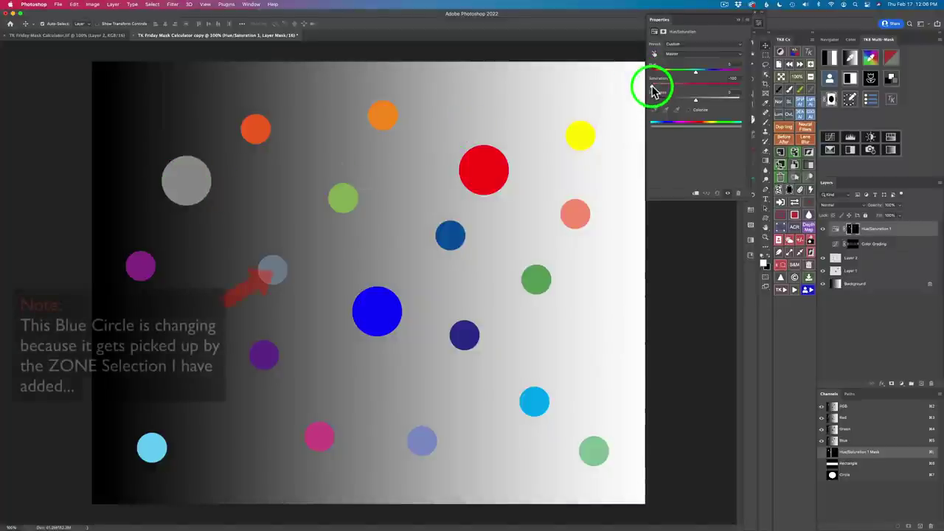
pyautogui.moveTo(652, 90); pyautogui.dragTo(756, 99)
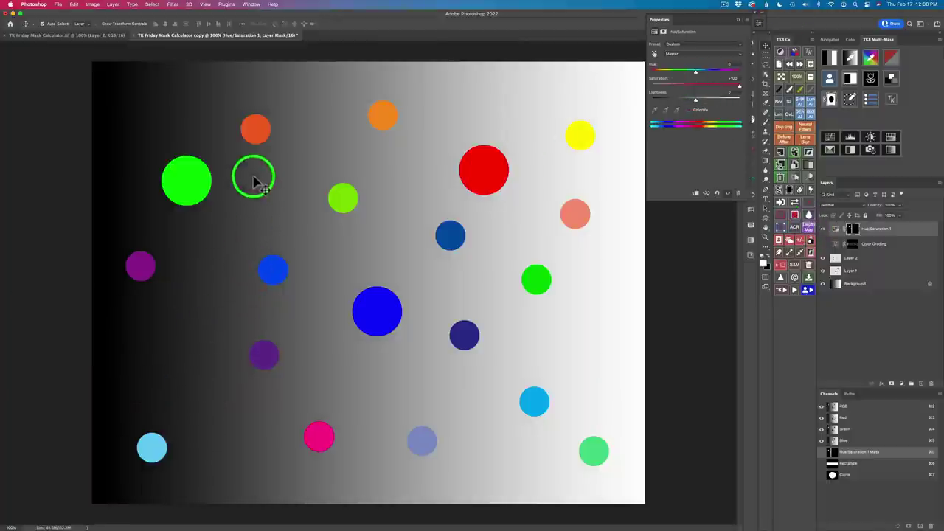
pyautogui.moveTo(253, 179); pyautogui.dragTo(279, 268)
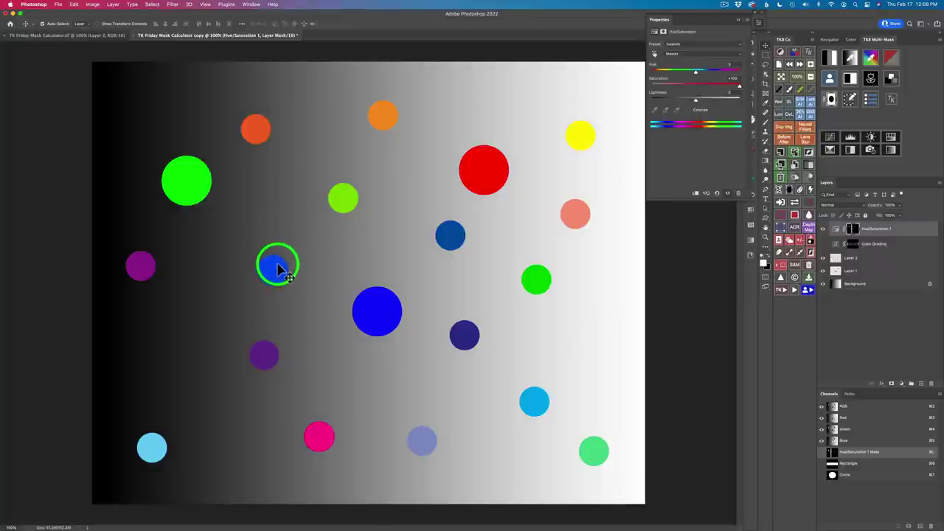
# Load the Hue/Saturation mask as a selection and add a Curves layer masked by that Active Selection.
pyautogui.keyDown('super'); pyautogui.click(854, 231); pyautogui.keyUp('super')
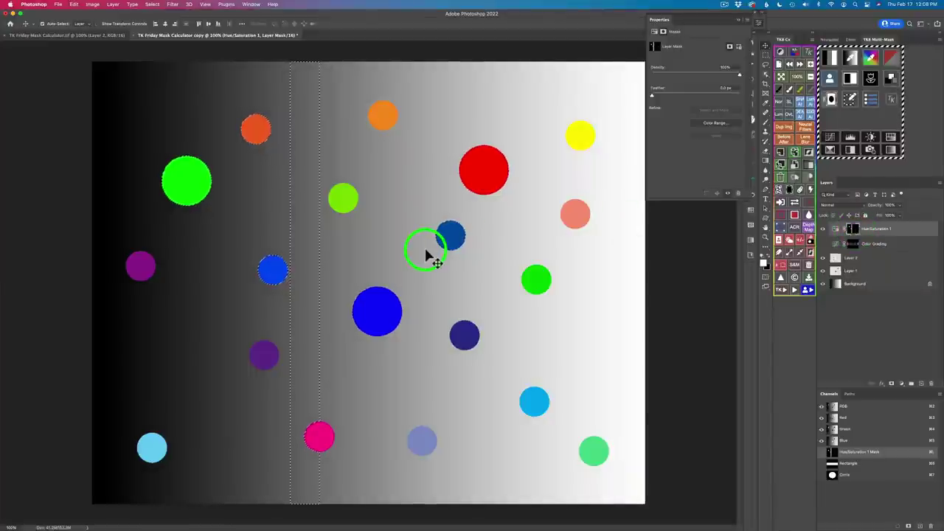
pyautogui.click(831, 80)
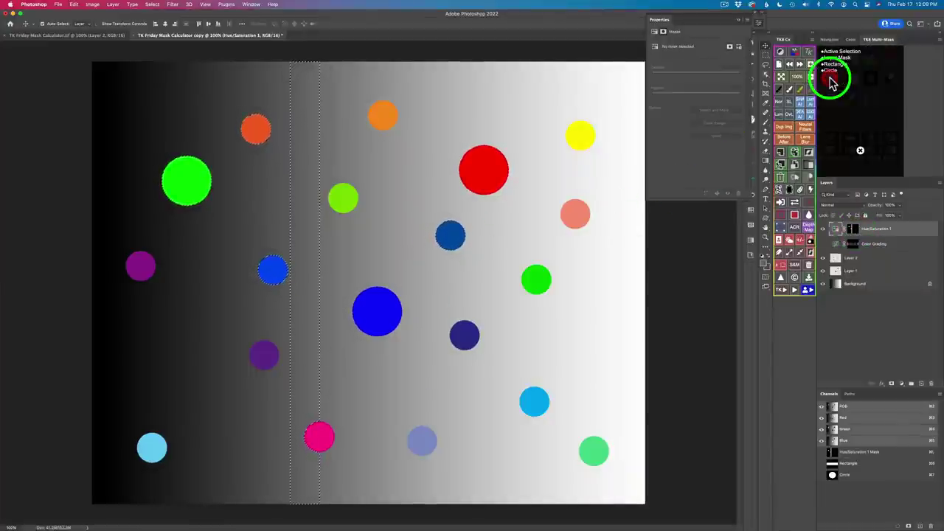
pyautogui.click(839, 50)
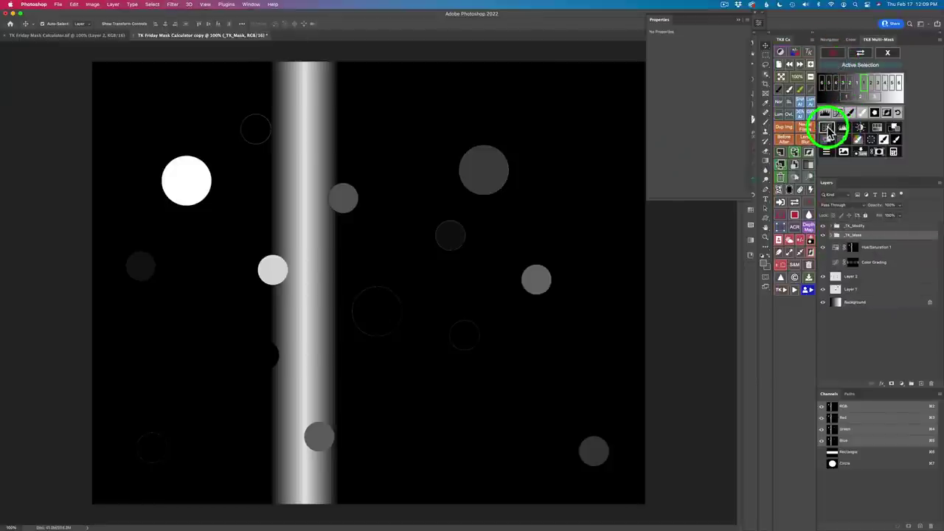
pyautogui.click(829, 130)
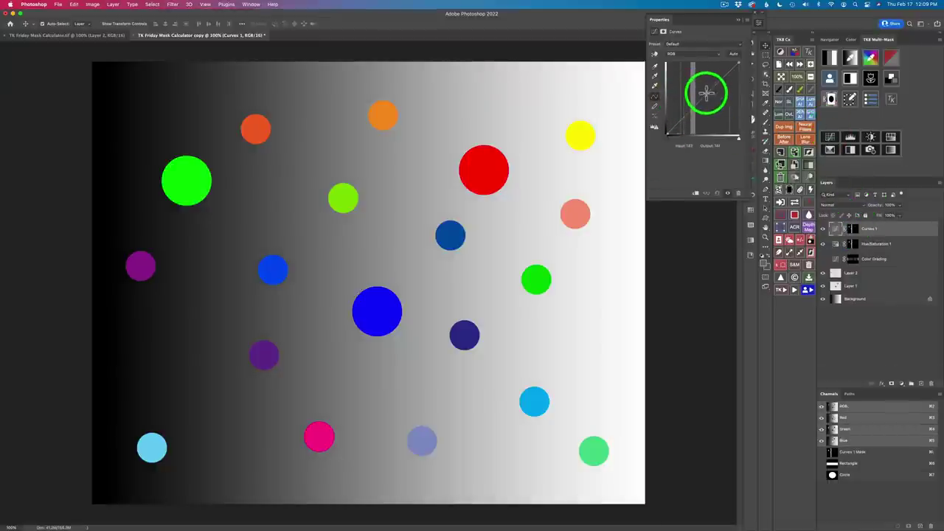
# Bend the Curves 1 curve downward to darken masked tones, and hide the circle and adjustment layers.
pyautogui.moveTo(708, 97); pyautogui.dragTo(706, 126)
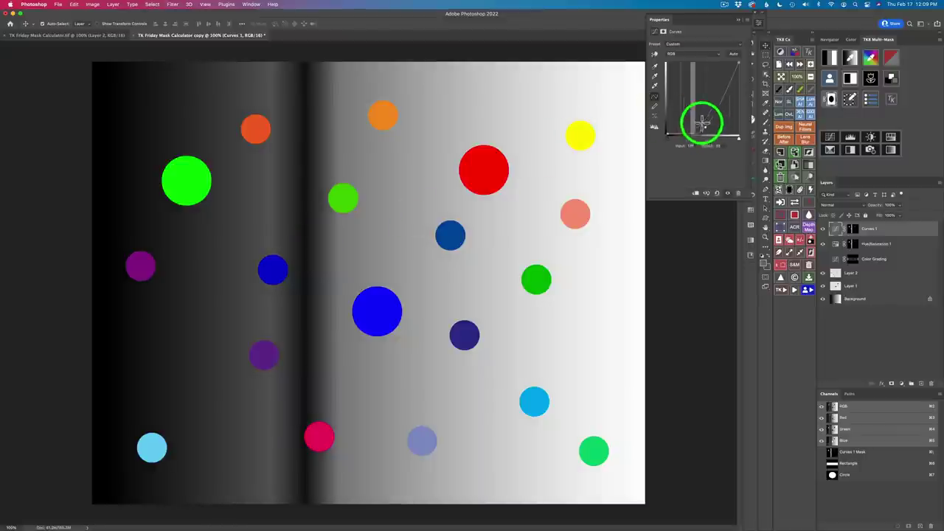
pyautogui.moveTo(701, 123)
pyautogui.mouseDown()
pyautogui.moveTo(694, 93)
pyautogui.moveTo(697, 127)
pyautogui.mouseUp()
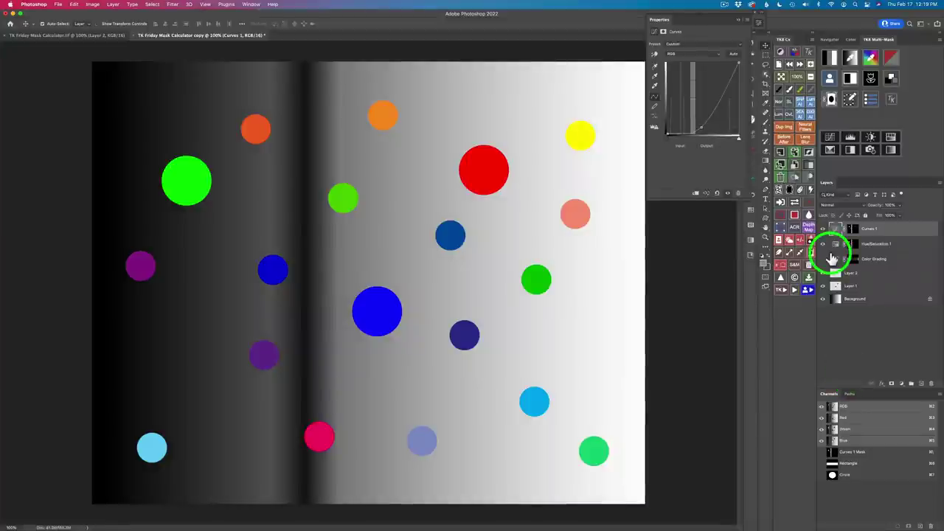
pyautogui.moveTo(825, 231); pyautogui.dragTo(823, 293)
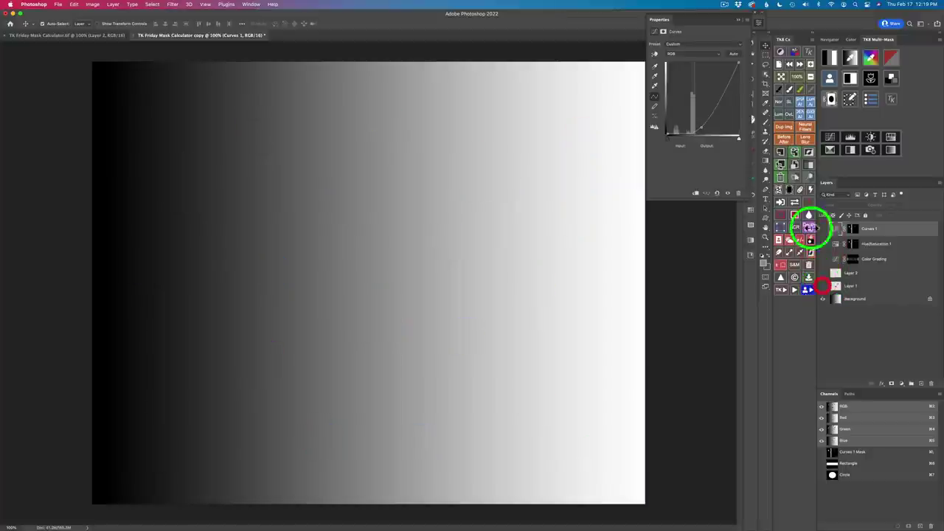
# Hide Layer 1 and combine a narrow bright zone with the opposite dark zone into a calculated mask.
pyautogui.click(761, 26)
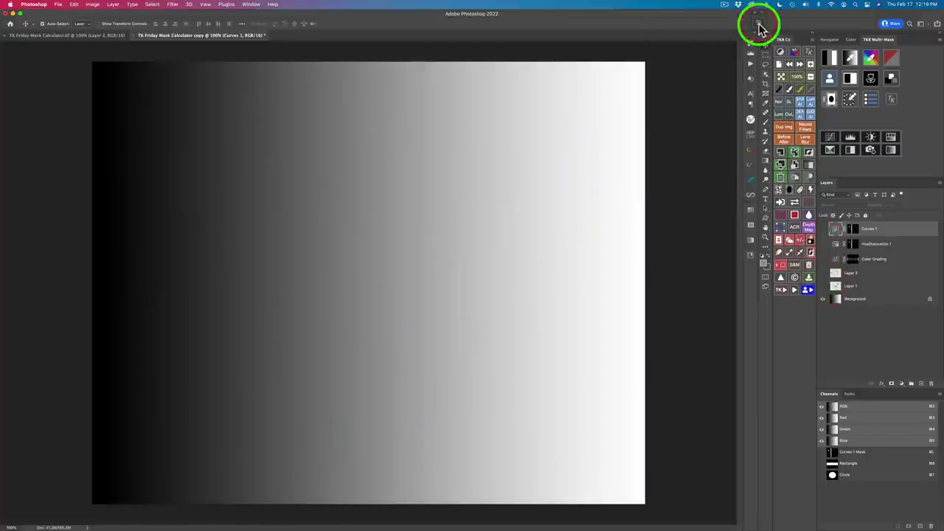
pyautogui.click(830, 58)
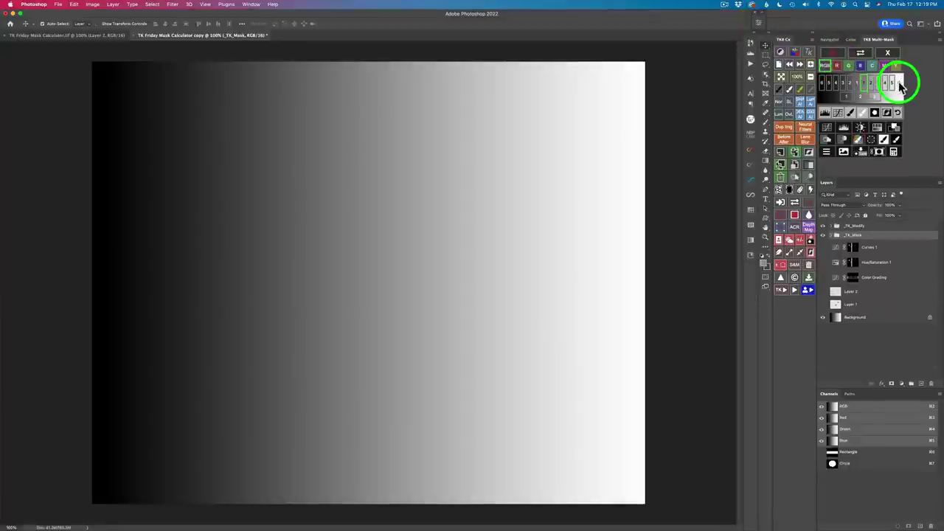
pyautogui.click(900, 83)
pyautogui.click(891, 150)
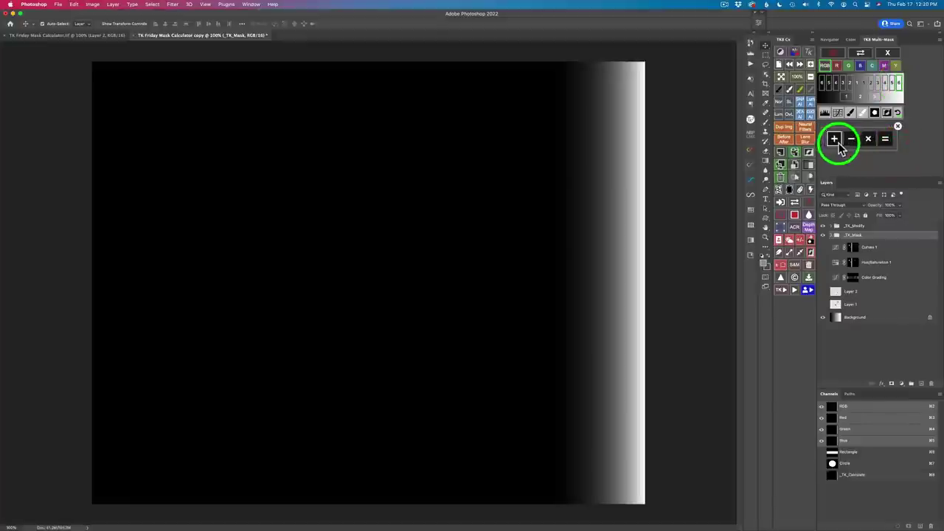
pyautogui.click(834, 139)
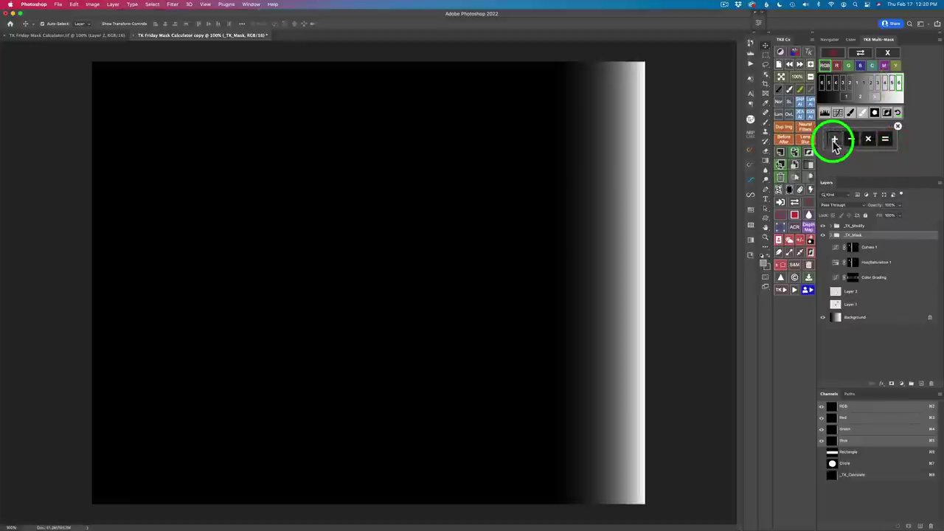
pyautogui.click(823, 83)
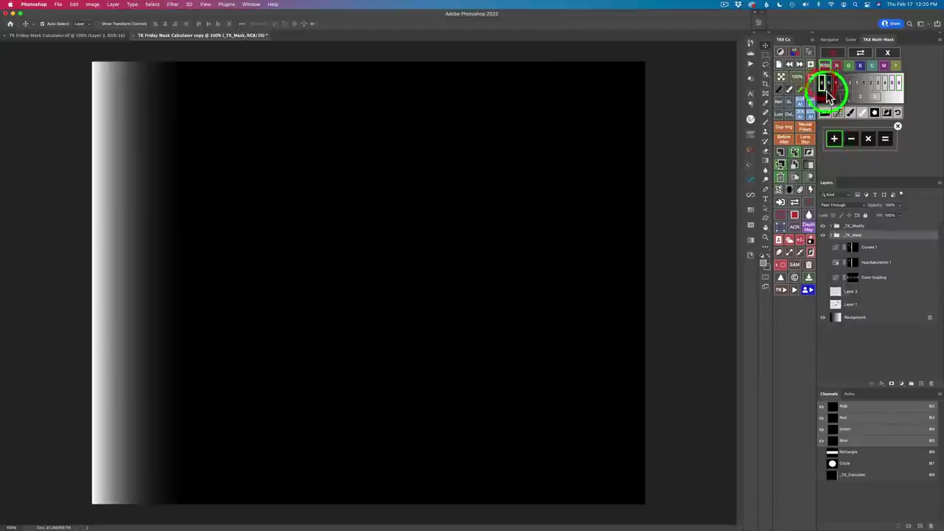
pyautogui.click(885, 140)
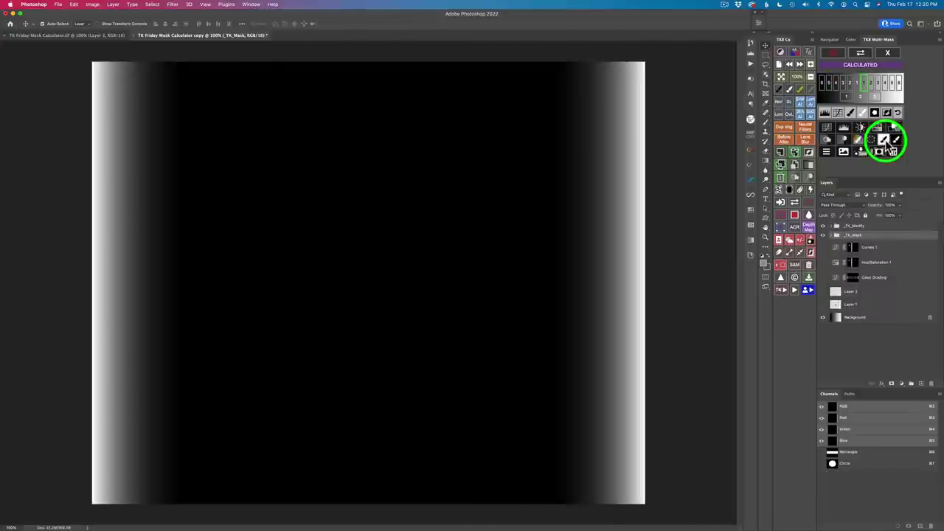
pyautogui.click(895, 151)
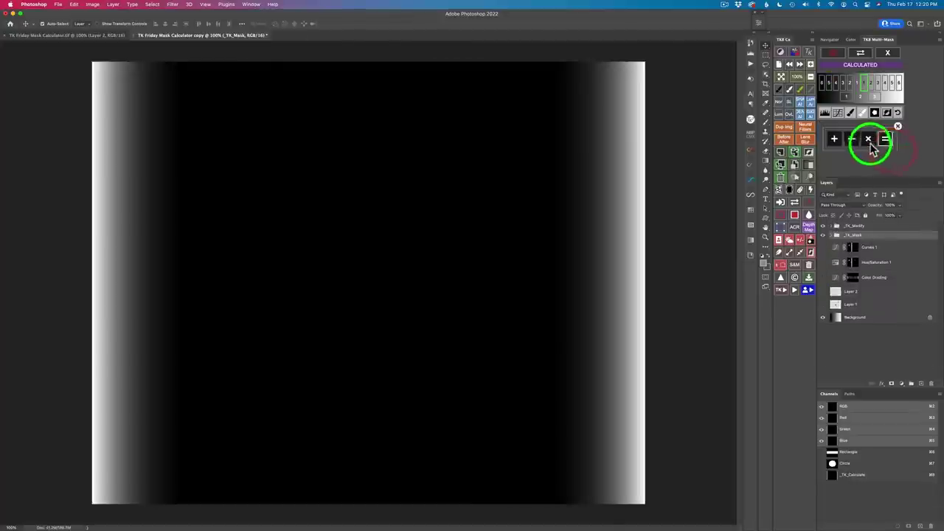
# Add a narrow band around a sampled grey tone to the mask and create a Color Grading layer from it.
pyautogui.click(834, 139)
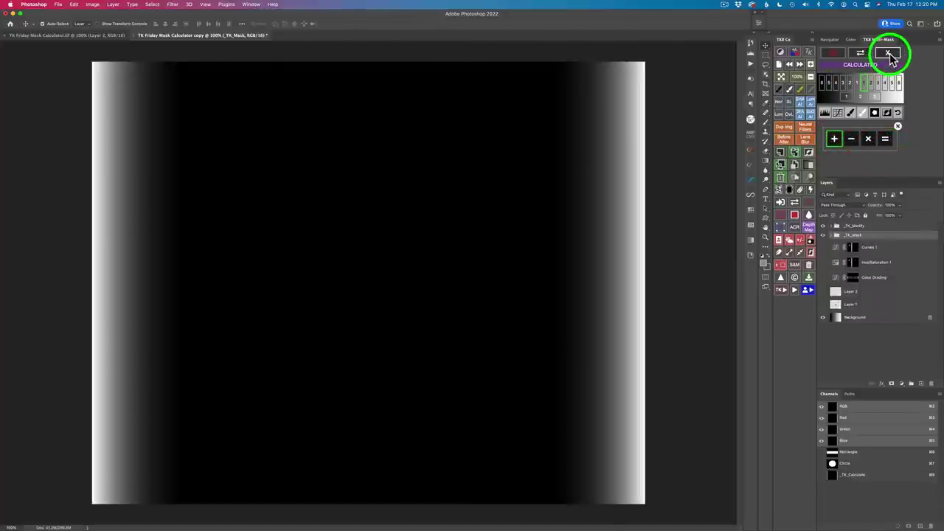
pyautogui.click(891, 57)
pyautogui.click(851, 58)
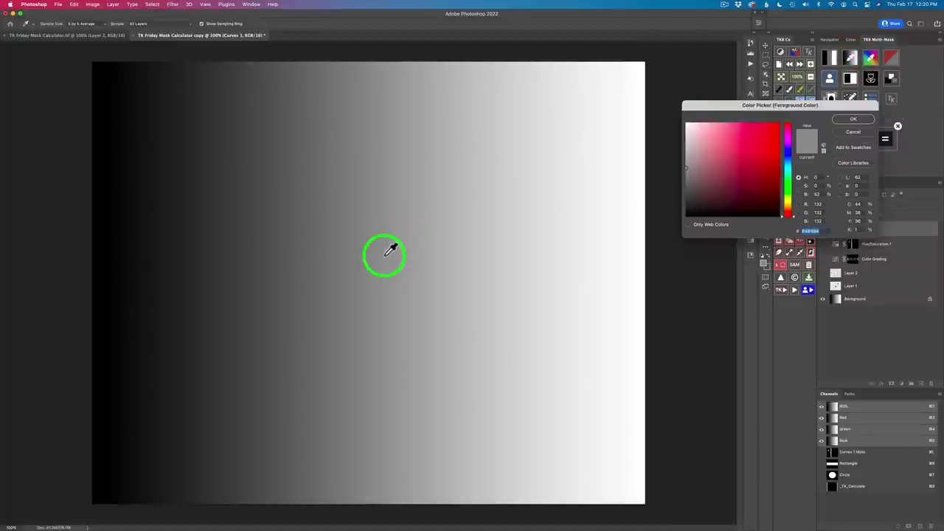
pyautogui.click(814, 132)
pyautogui.click(856, 121)
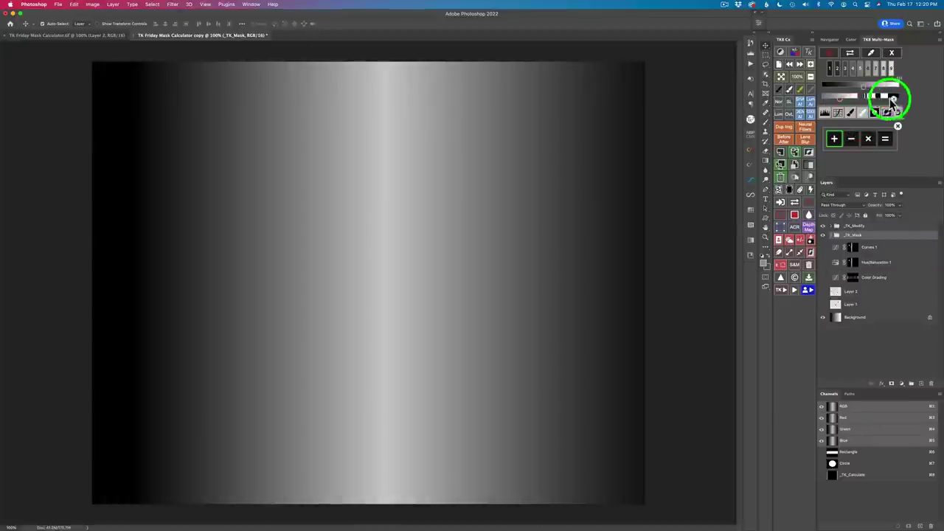
pyautogui.click(868, 97)
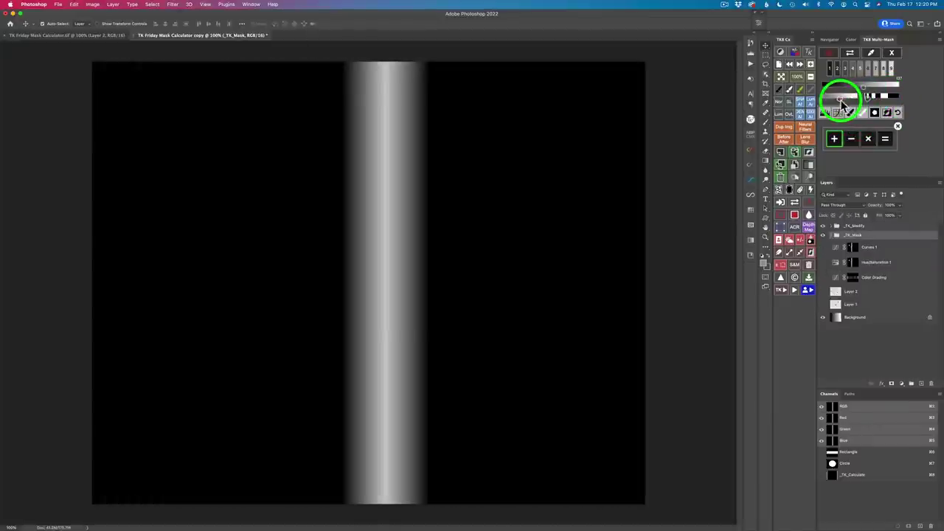
pyautogui.click(884, 139)
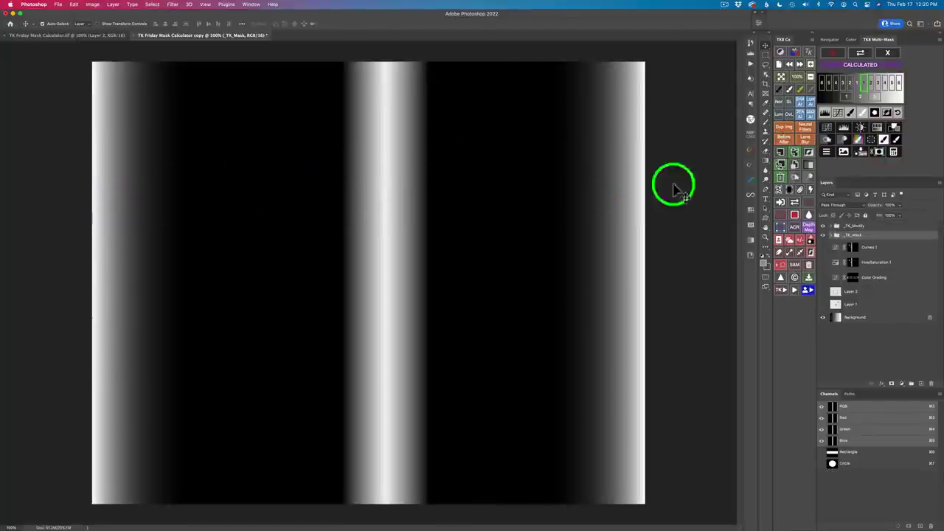
pyautogui.click(894, 127)
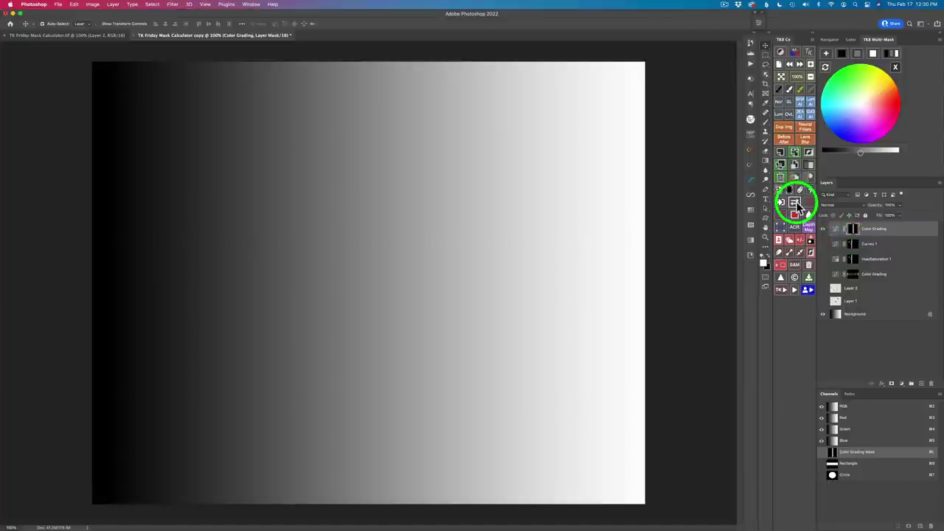
# Preview the banded mask, then grade the gradient with green midtones, navy shadows and pink highlights.
pyautogui.click(796, 204)
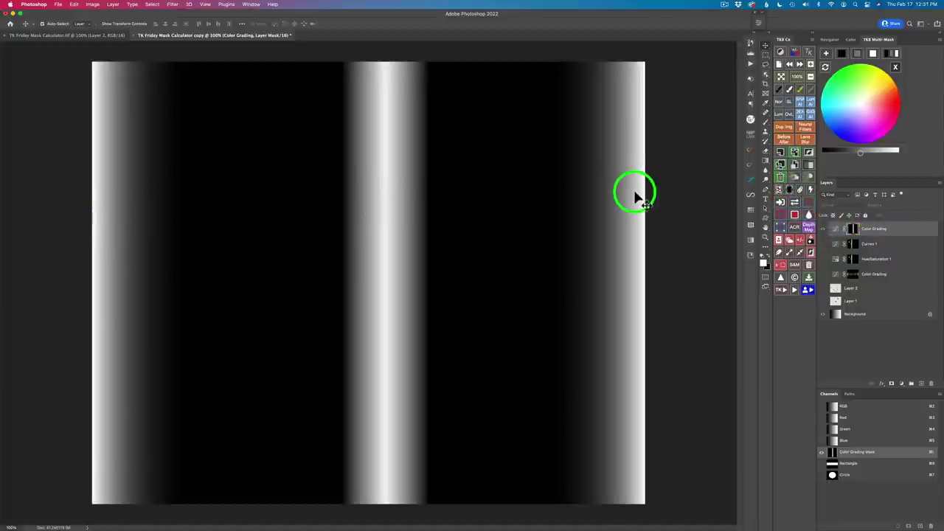
pyautogui.click(795, 201)
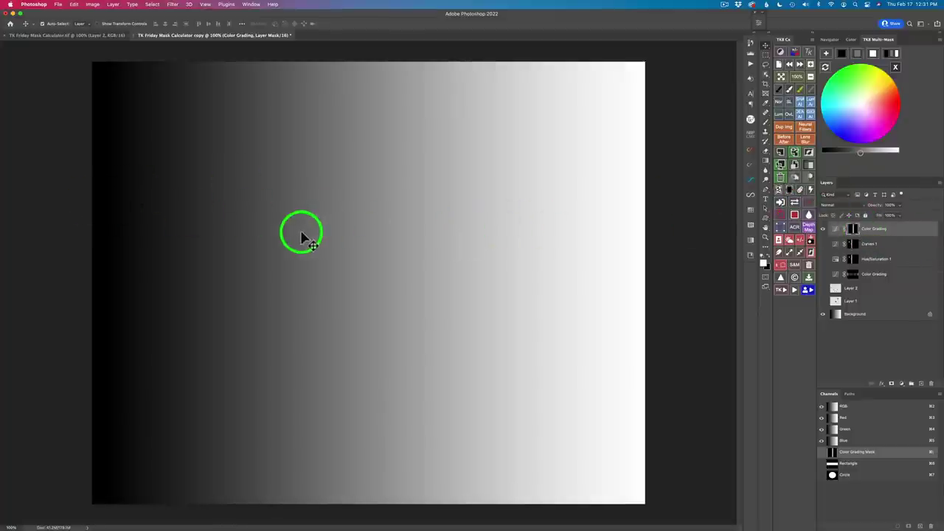
pyautogui.click(858, 56)
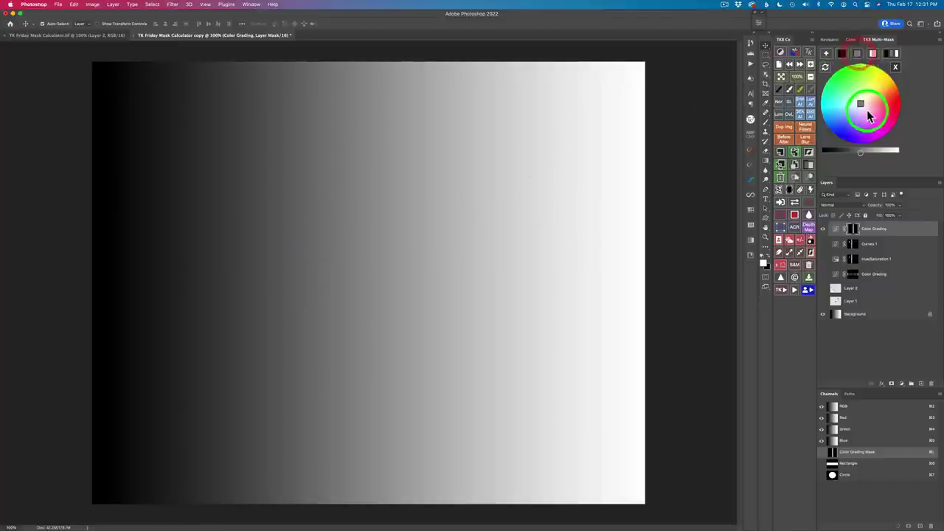
pyautogui.moveTo(860, 107); pyautogui.dragTo(845, 70)
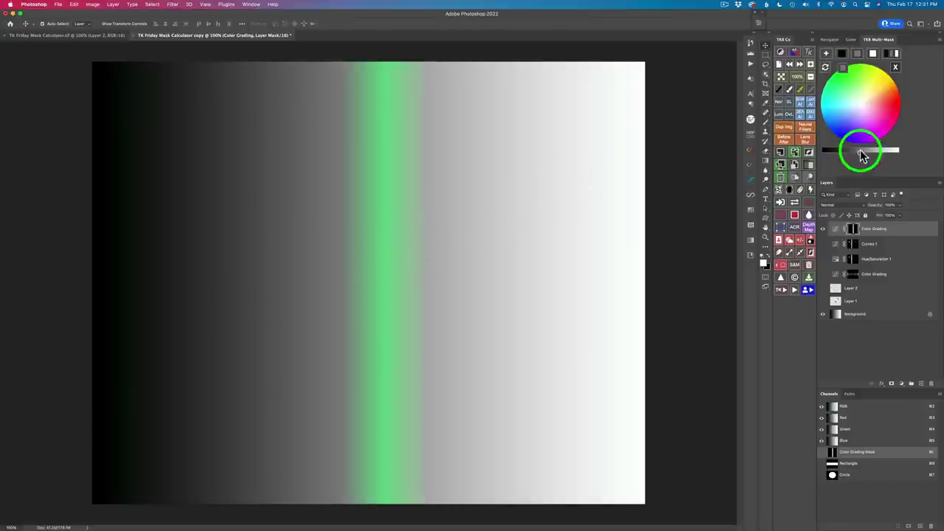
pyautogui.moveTo(843, 56)
pyautogui.mouseDown()
pyautogui.moveTo(864, 95)
pyautogui.moveTo(836, 136)
pyautogui.mouseUp()
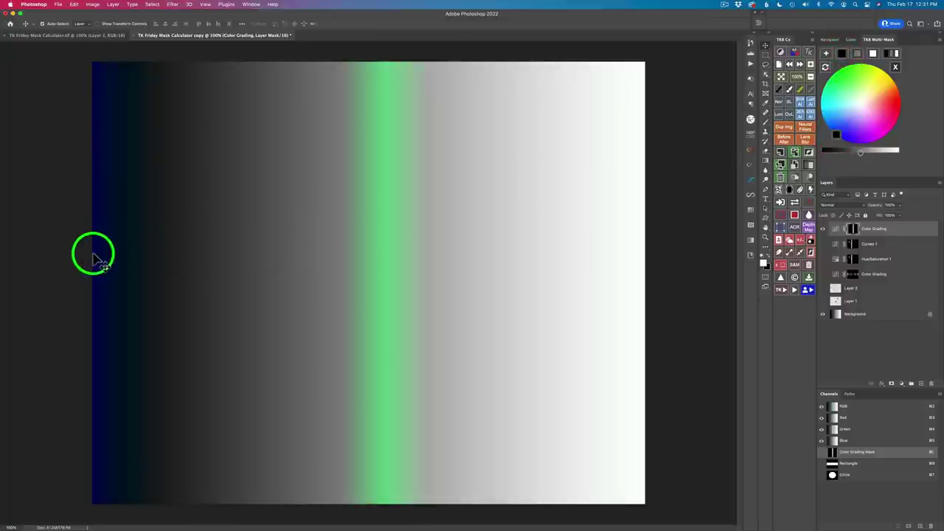
pyautogui.moveTo(878, 59)
pyautogui.mouseDown()
pyautogui.moveTo(861, 106)
pyautogui.moveTo(901, 109)
pyautogui.moveTo(210, 167)
pyautogui.moveTo(83, 224)
pyautogui.moveTo(651, 236)
pyautogui.moveTo(650, 226)
pyautogui.moveTo(696, 193)
pyautogui.mouseUp()
pyautogui.click(894, 55)
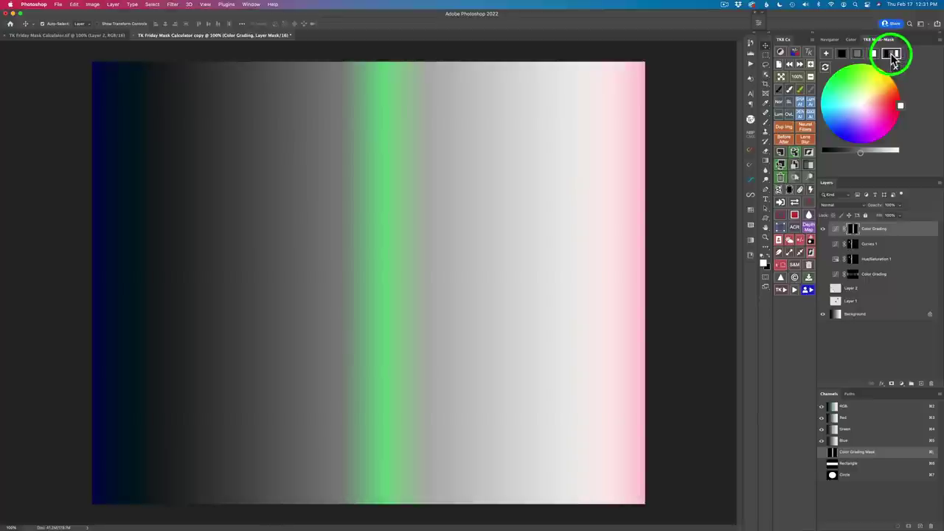
pyautogui.moveTo(894, 59)
pyautogui.mouseDown()
pyautogui.moveTo(886, 51)
pyautogui.moveTo(846, 76)
pyautogui.moveTo(868, 135)
pyautogui.moveTo(893, 71)
pyautogui.mouseUp()
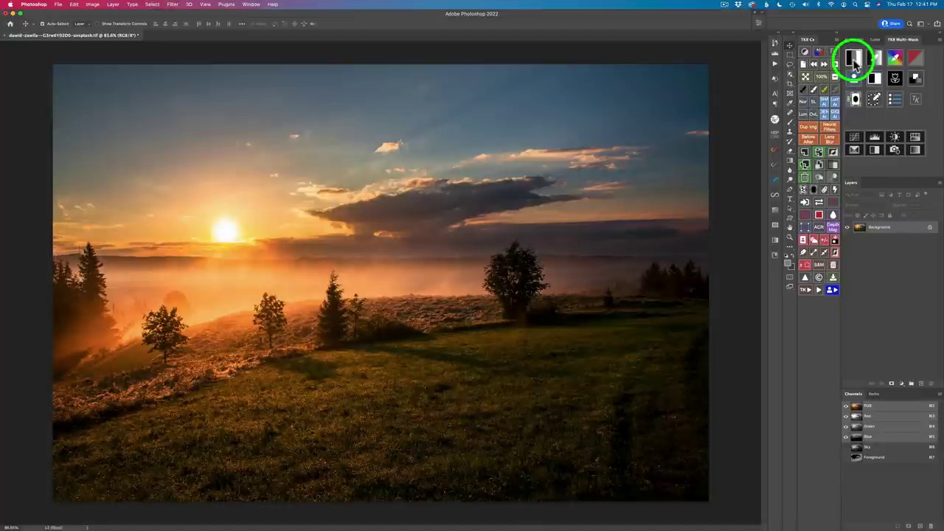
# Subtract a second luminosity zone from the first on the sunset photo and add a Color Grading layer with that mask.
pyautogui.click(854, 60)
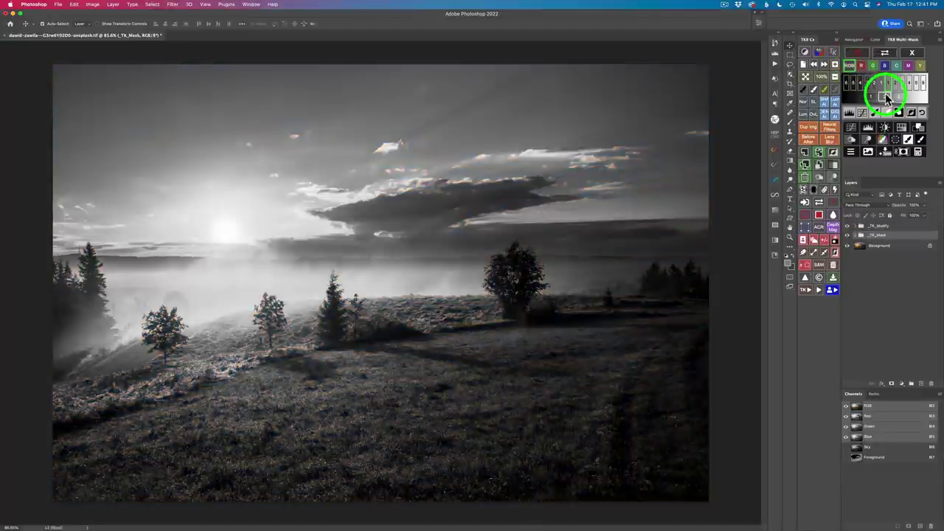
pyautogui.click(885, 93)
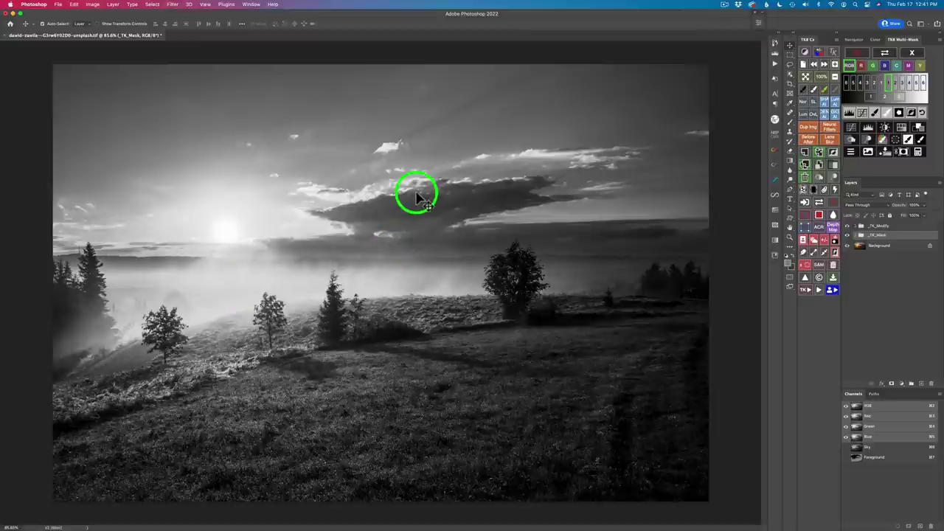
pyautogui.click(919, 153)
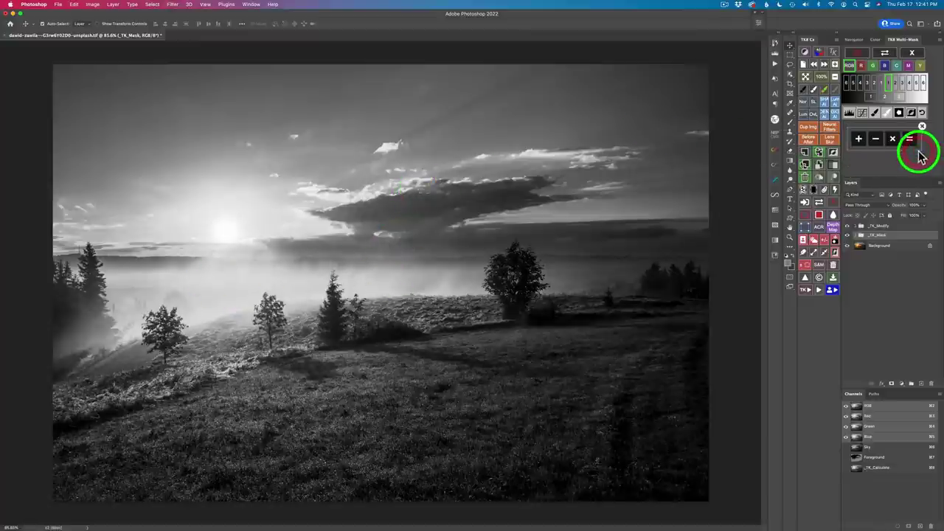
pyautogui.click(877, 140)
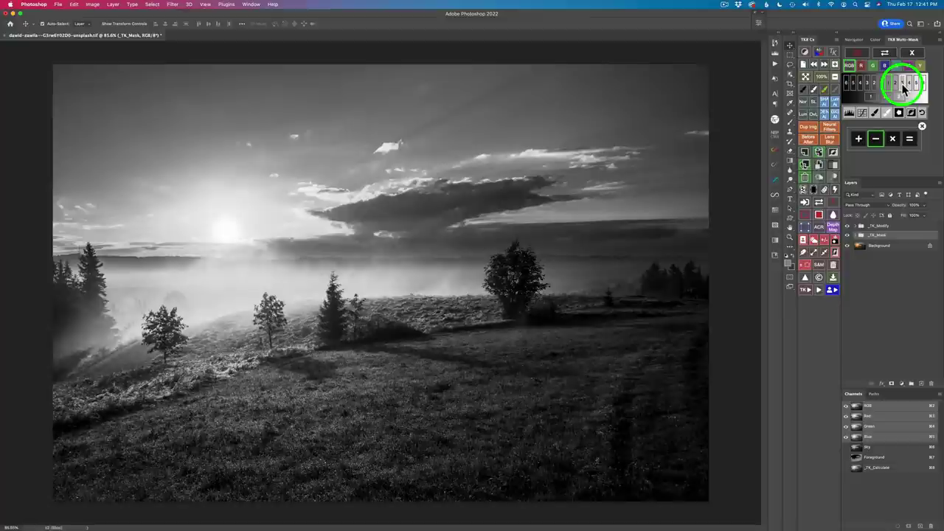
pyautogui.click(903, 87)
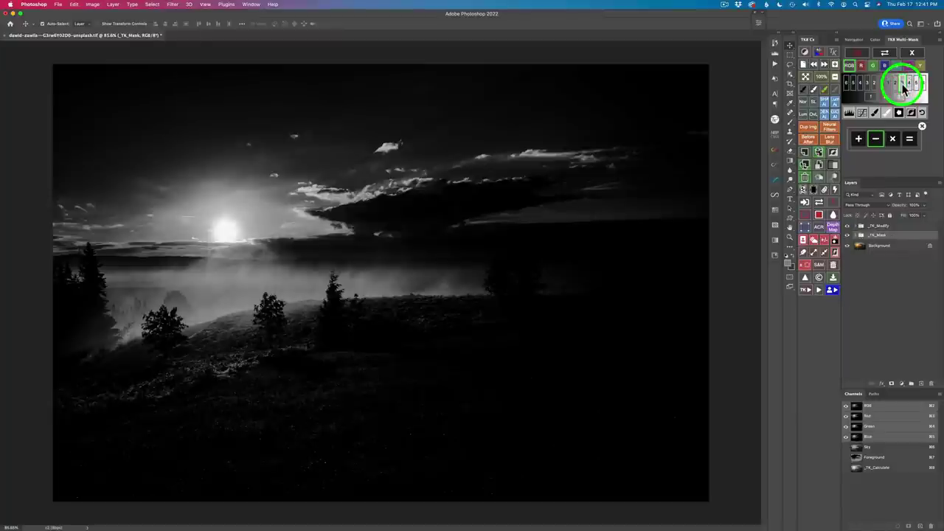
pyautogui.click(911, 140)
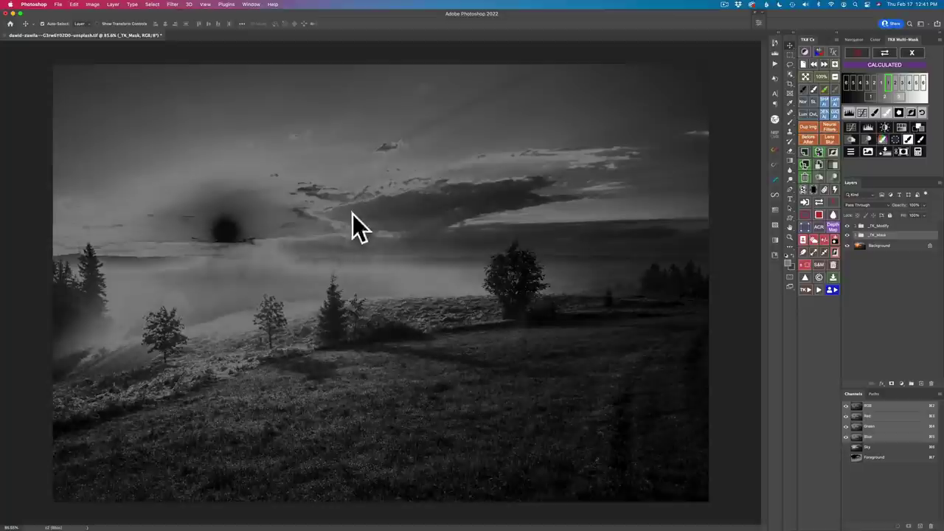
pyautogui.click(919, 130)
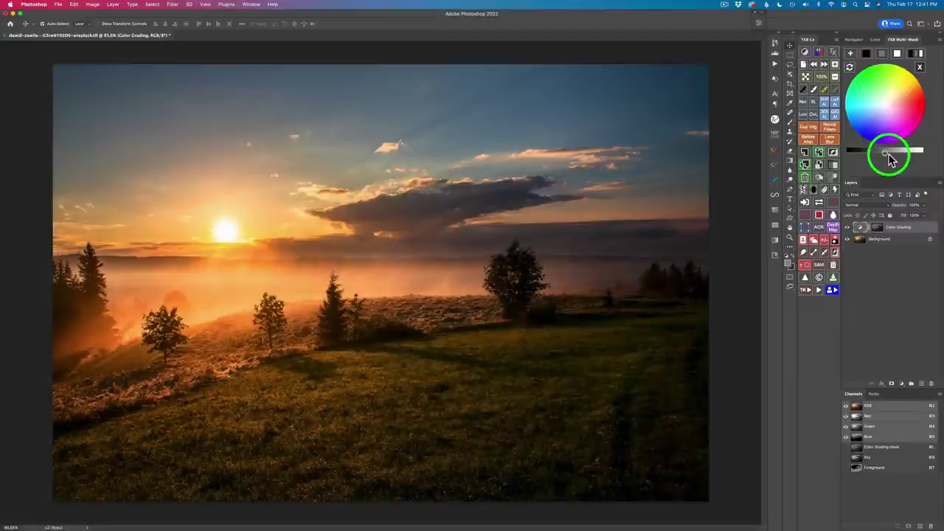
# Adjust the brightness of the sunset's masked midtone grade, toggling the layer mask to compare.
pyautogui.click(882, 54)
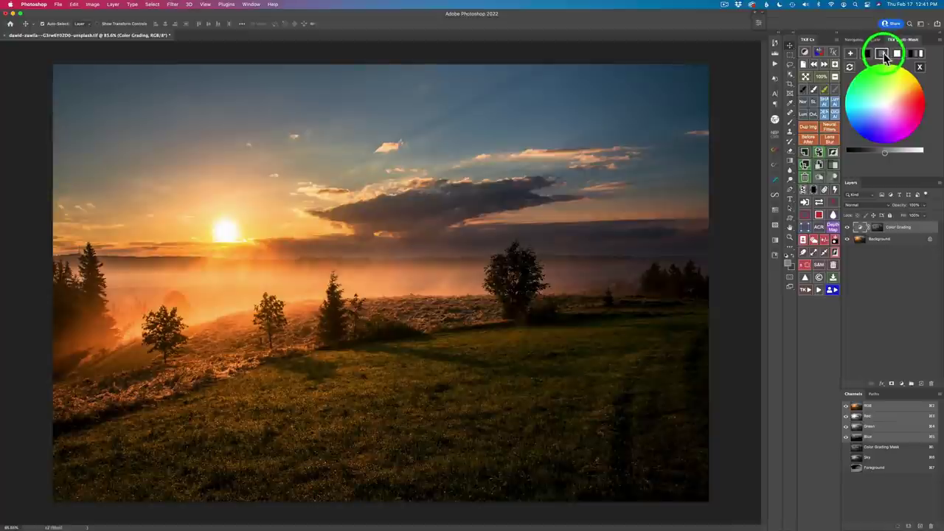
pyautogui.moveTo(885, 155); pyautogui.dragTo(919, 158)
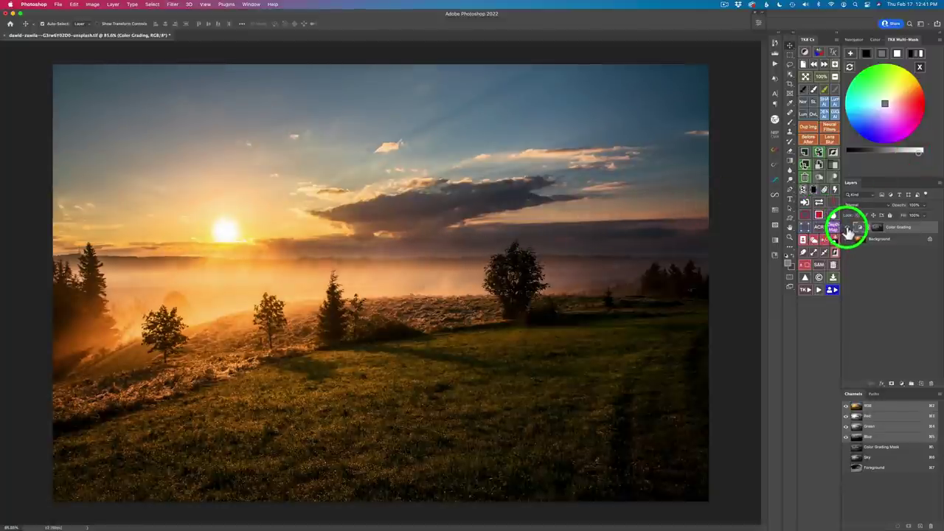
pyautogui.click(833, 207)
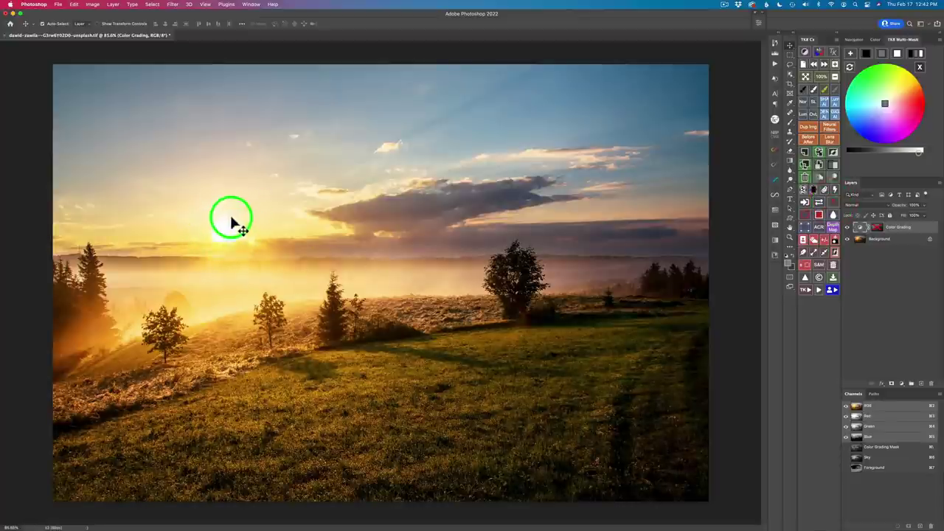
pyautogui.click(835, 204)
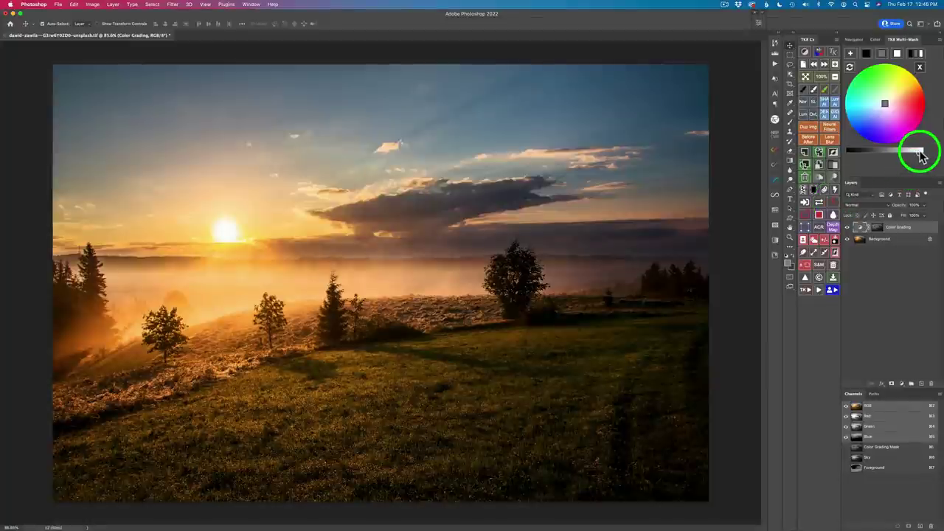
pyautogui.moveTo(920, 156); pyautogui.dragTo(907, 154)
pyautogui.moveTo(855, 222)
pyautogui.mouseDown()
pyautogui.moveTo(845, 221)
pyautogui.moveTo(849, 232)
pyautogui.mouseUp()
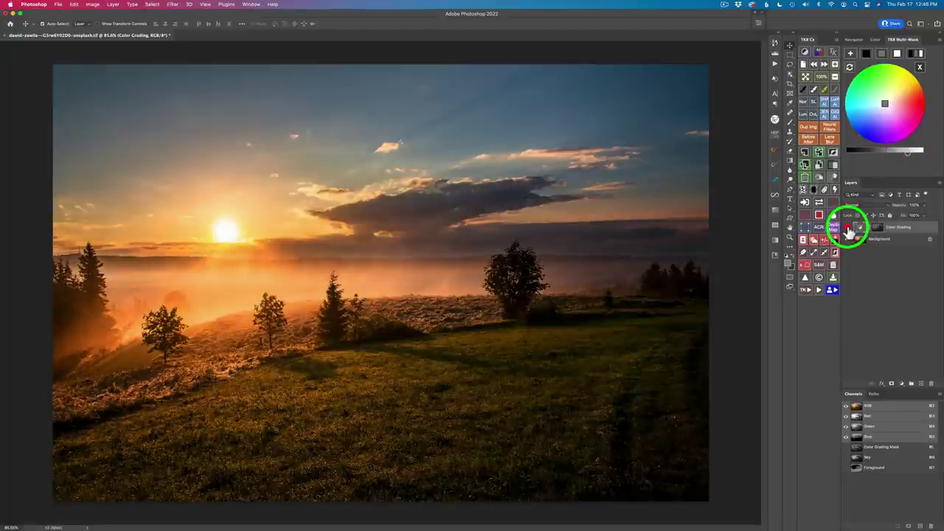
pyautogui.click(848, 233)
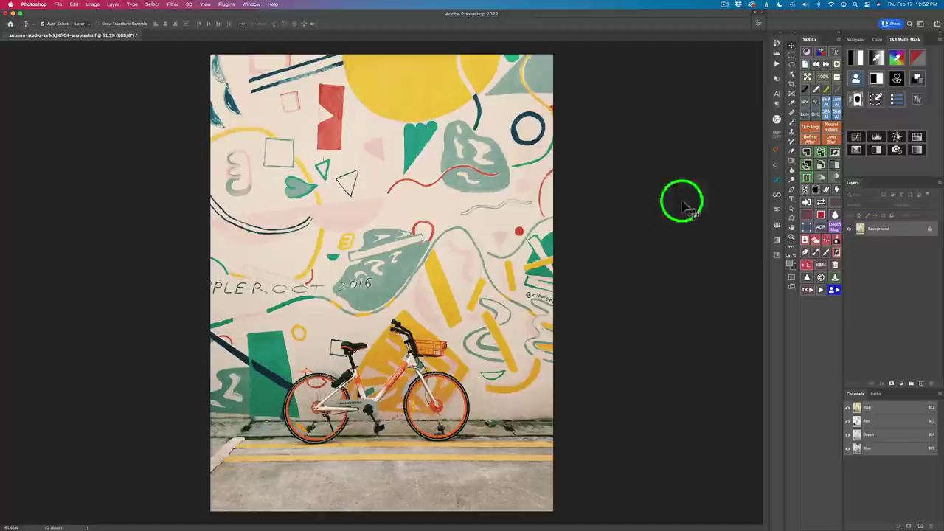
# Build a colour mask from the mural's yellow sun and tune its colour range to isolate the yellow shapes.
pyautogui.click(898, 60)
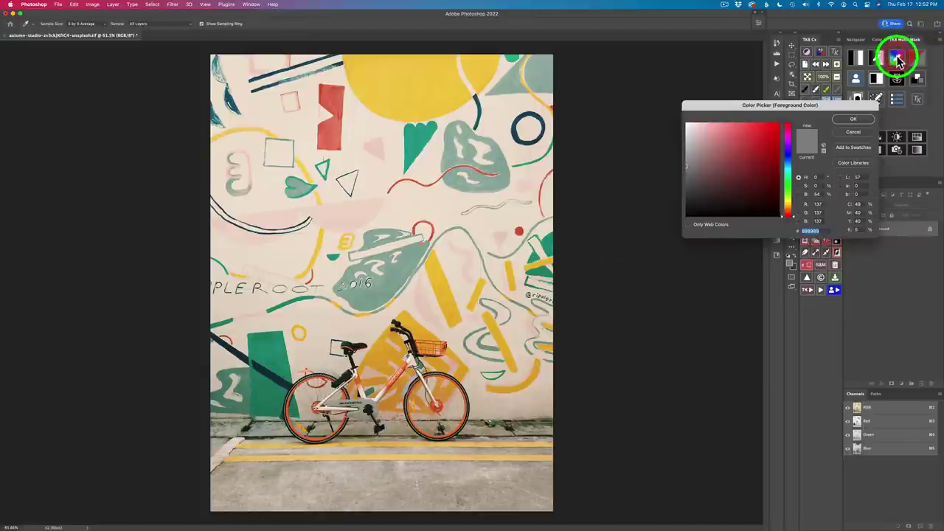
pyautogui.click(415, 83)
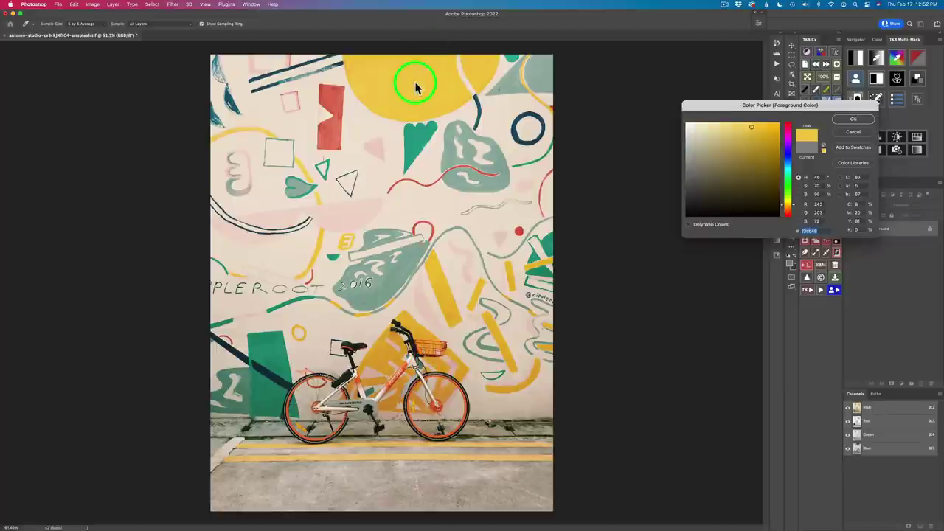
pyautogui.click(848, 119)
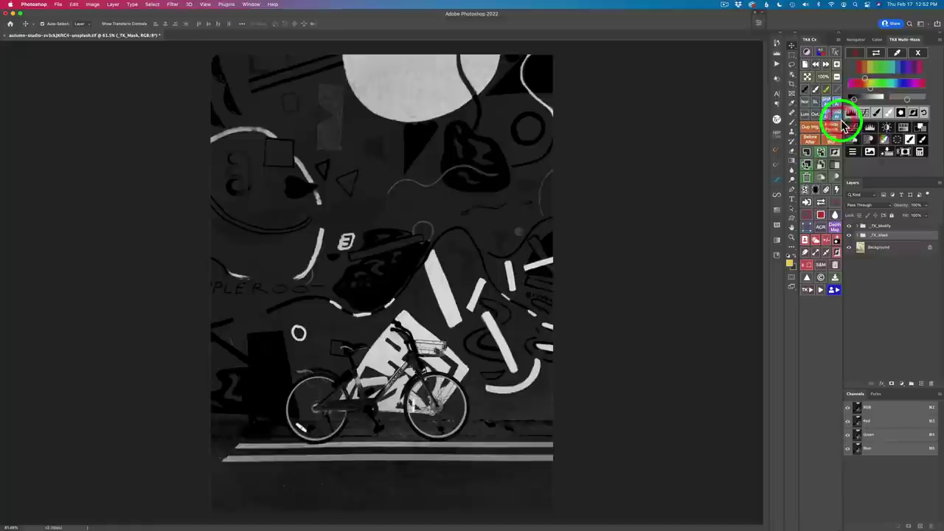
pyautogui.click(866, 77)
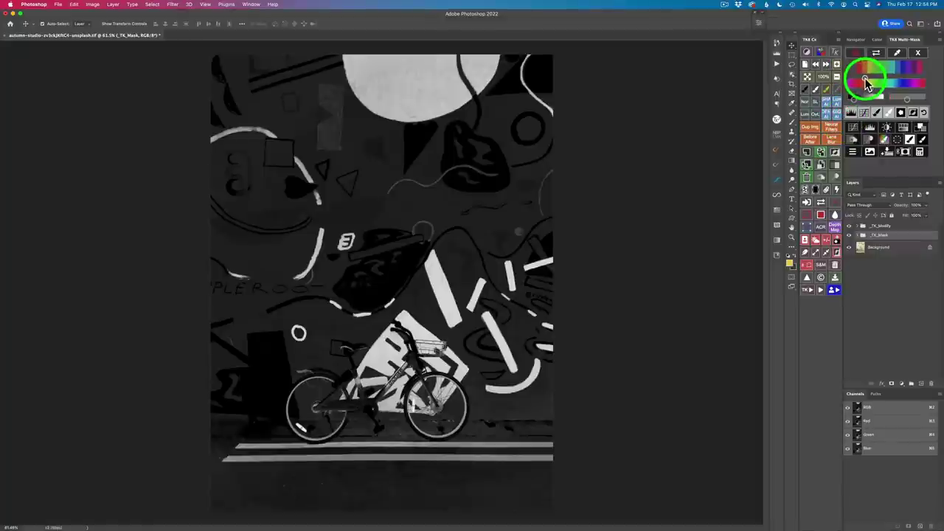
pyautogui.moveTo(871, 88)
pyautogui.mouseDown()
pyautogui.moveTo(861, 78)
pyautogui.moveTo(900, 107)
pyautogui.moveTo(922, 103)
pyautogui.moveTo(874, 87)
pyautogui.mouseUp()
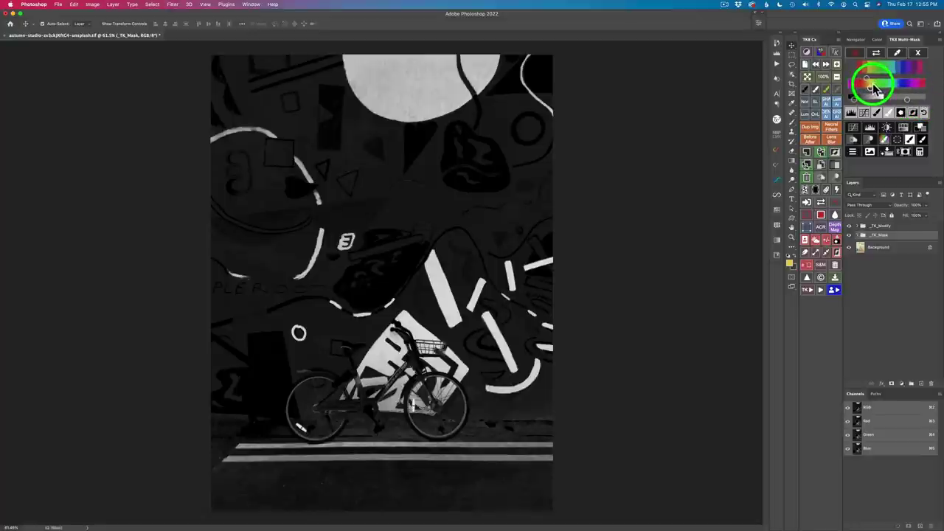
pyautogui.moveTo(875, 88); pyautogui.dragTo(921, 99)
pyautogui.click(487, 143)
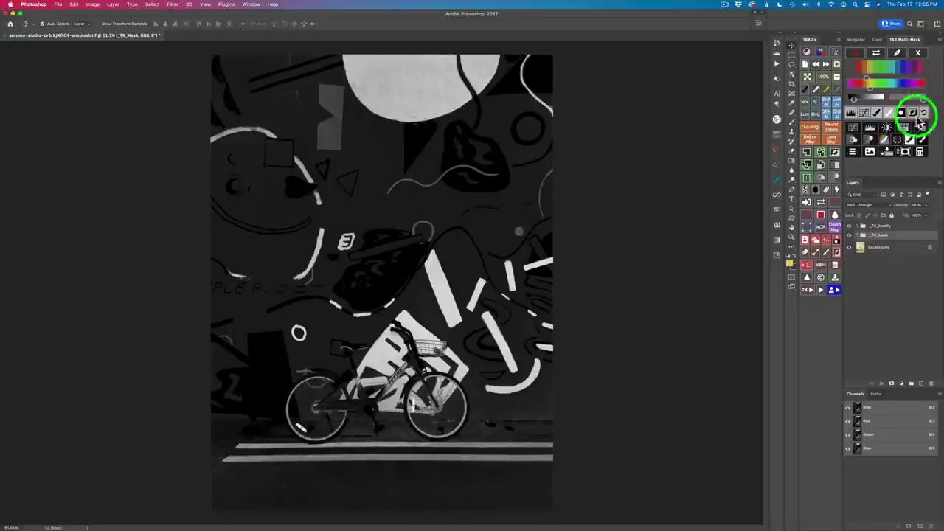
pyautogui.moveTo(923, 98); pyautogui.dragTo(871, 106)
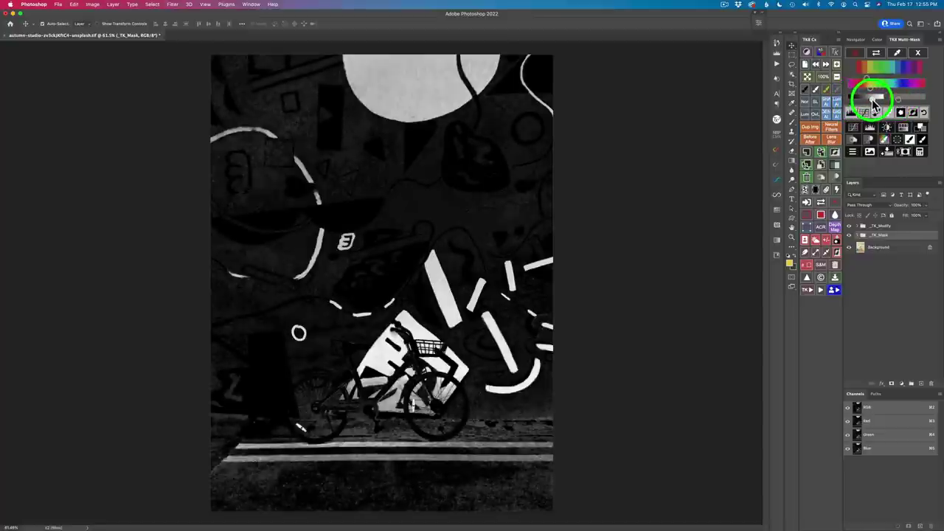
pyautogui.moveTo(888, 104); pyautogui.dragTo(860, 103)
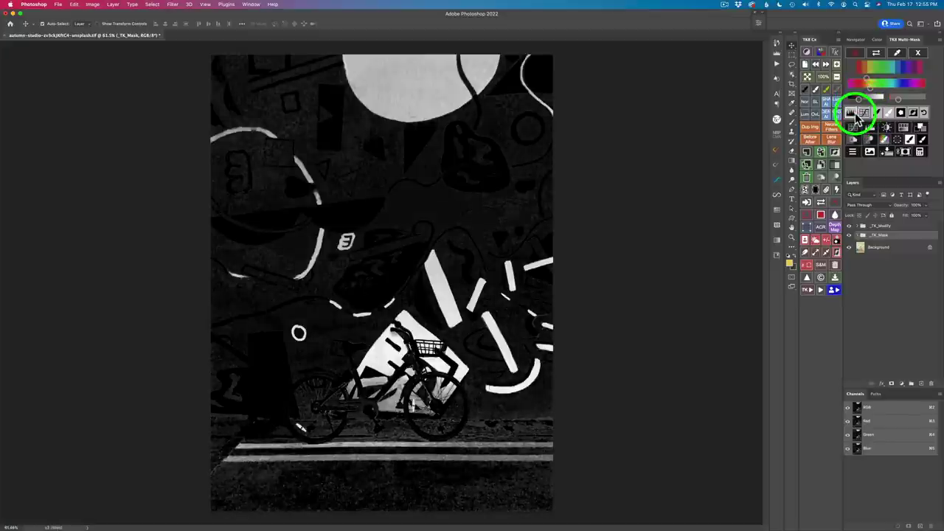
# Add Levels to the mural mask, raising black, lowering white and darkening midtones to about 0.77.
pyautogui.click(853, 115)
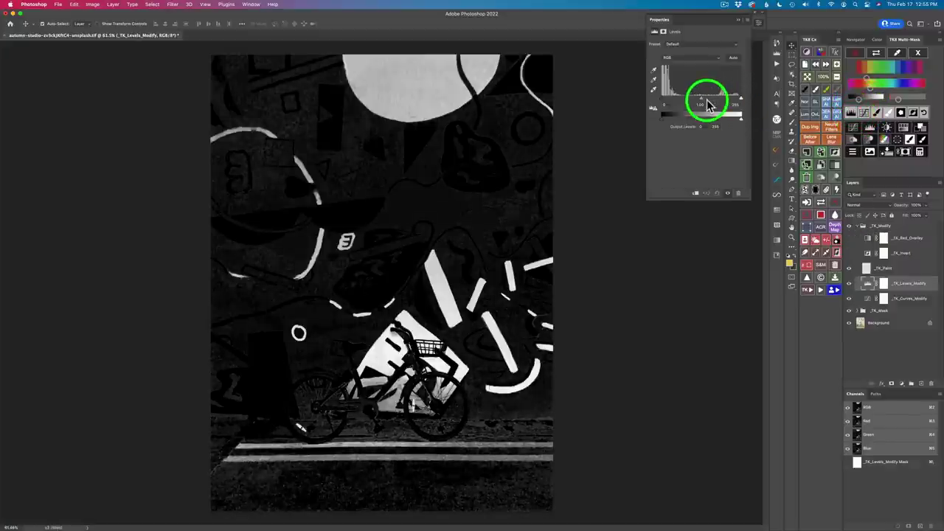
pyautogui.moveTo(662, 100); pyautogui.dragTo(670, 102)
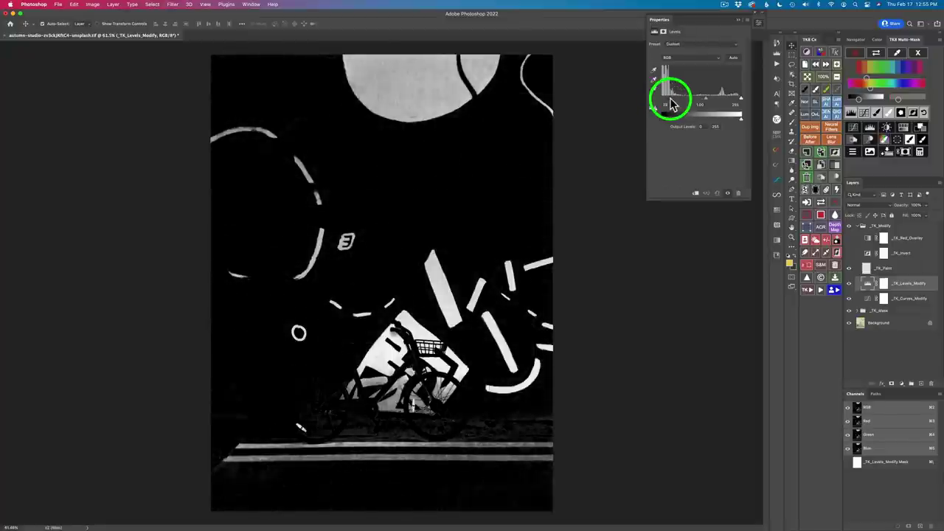
pyautogui.moveTo(741, 101); pyautogui.dragTo(735, 101)
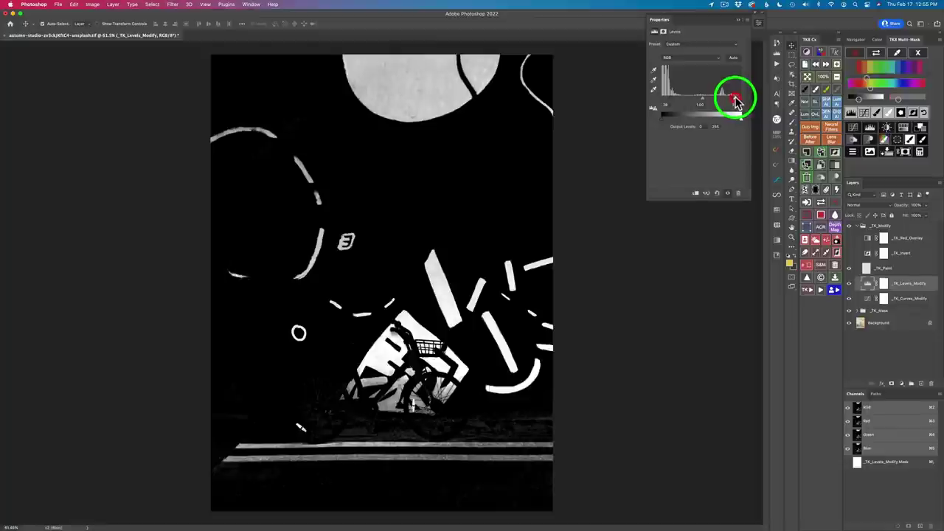
pyautogui.moveTo(703, 101); pyautogui.dragTo(710, 102)
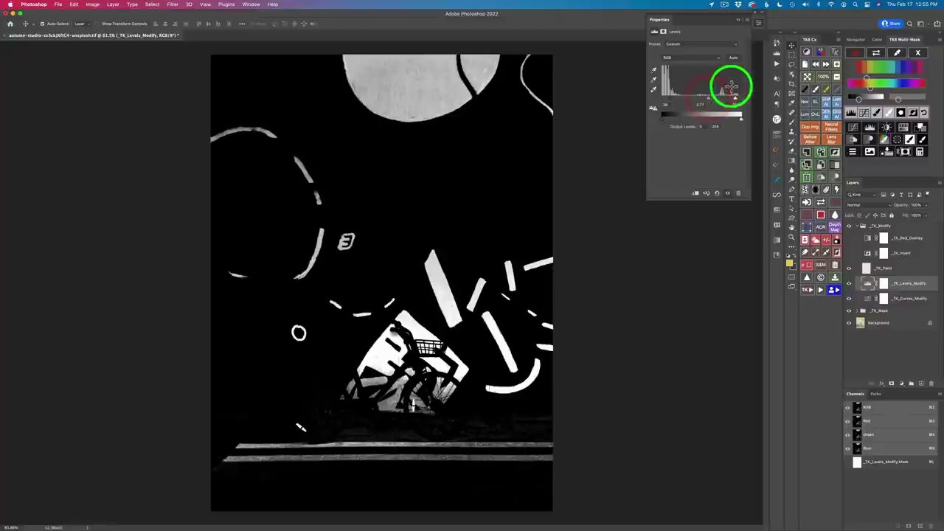
pyautogui.click(761, 24)
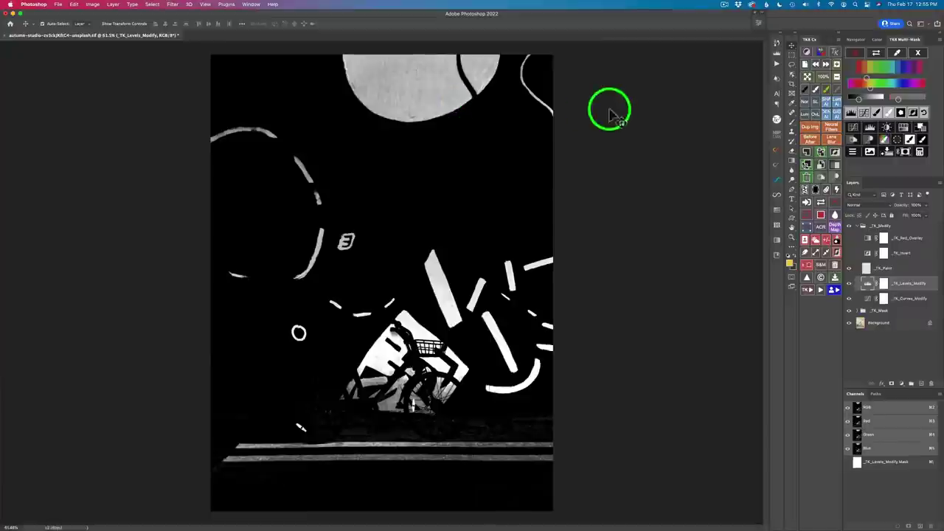
# Start an additive (+) calculation with a colour mask sampled from the mural's teal green.
pyautogui.click(921, 153)
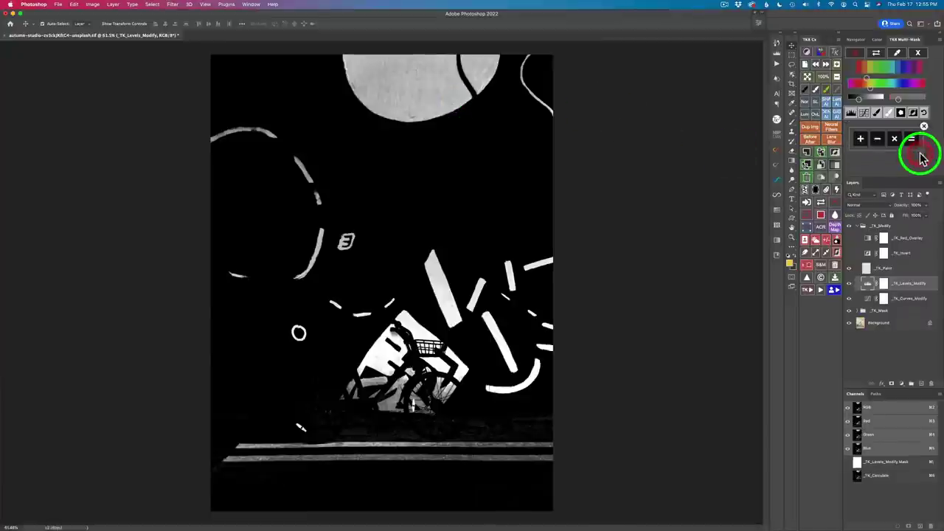
pyautogui.click(863, 141)
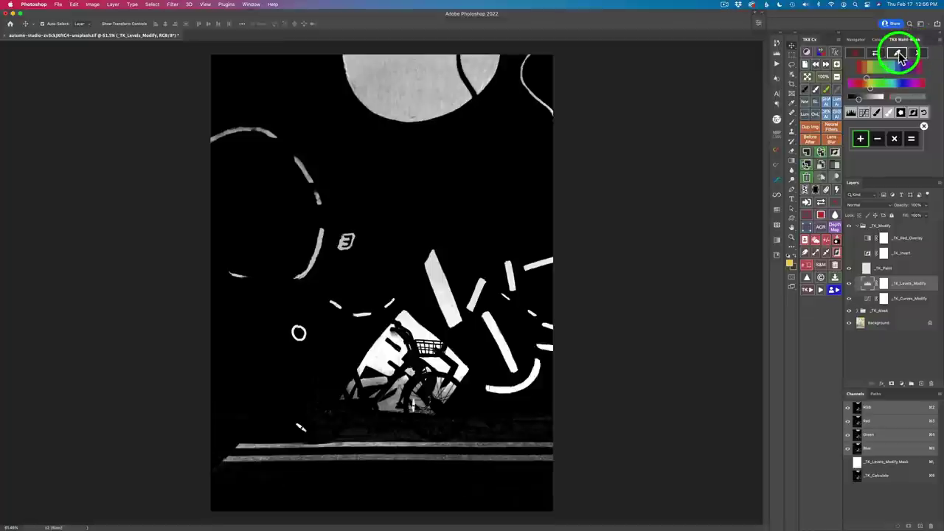
pyautogui.click(898, 52)
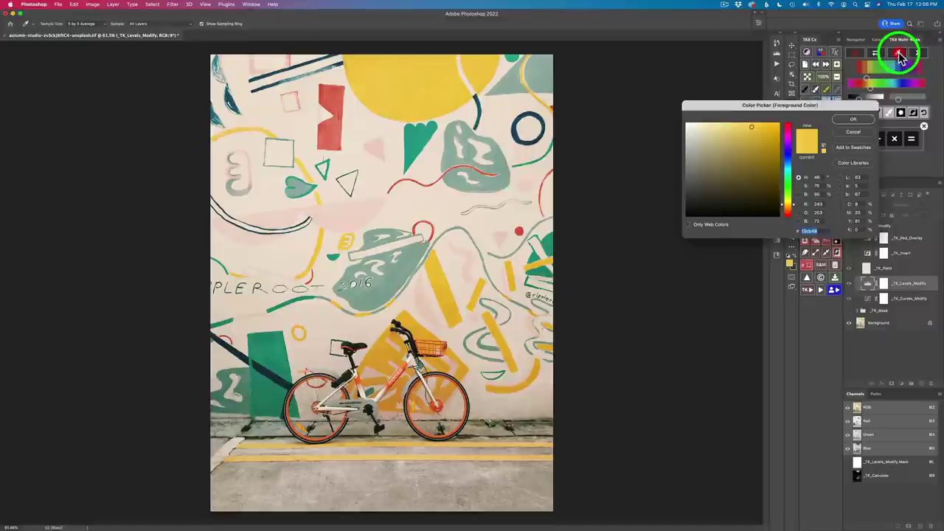
pyautogui.click(269, 344)
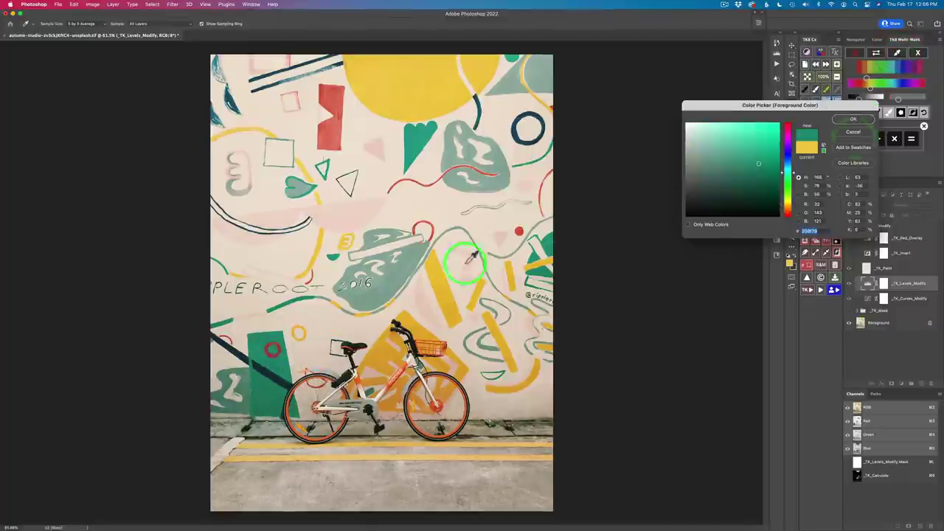
pyautogui.click(856, 121)
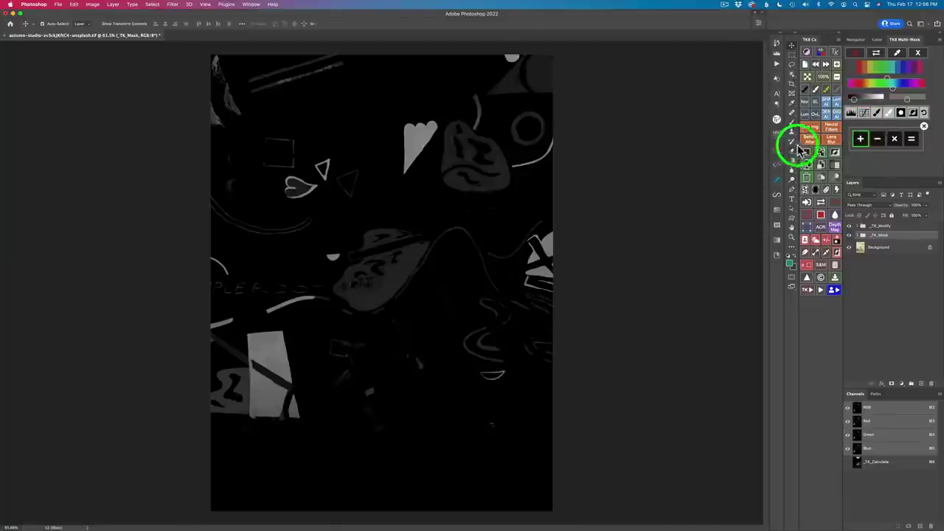
# Narrow the teal colour mask's hue range and compare it against the full-colour photo.
pyautogui.click(894, 90)
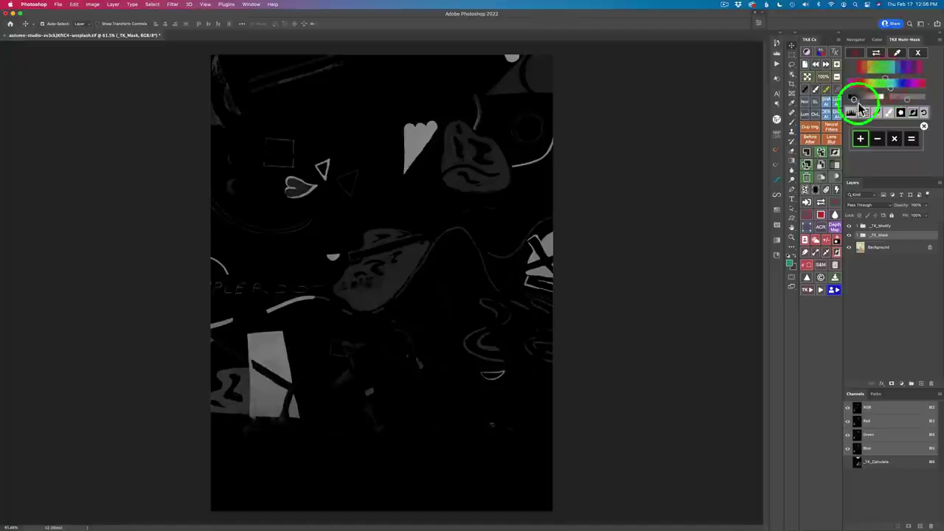
pyautogui.click(867, 104)
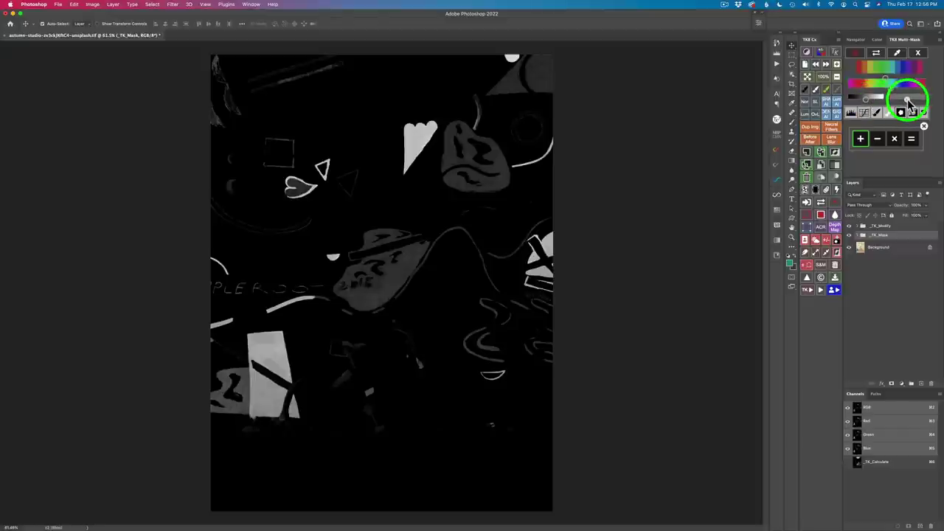
pyautogui.moveTo(908, 99); pyautogui.dragTo(900, 100)
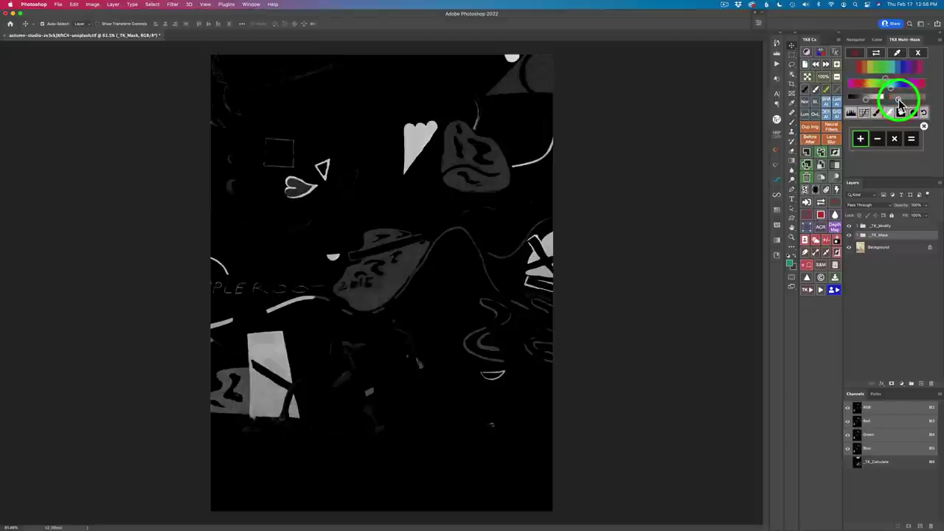
pyautogui.click(876, 55)
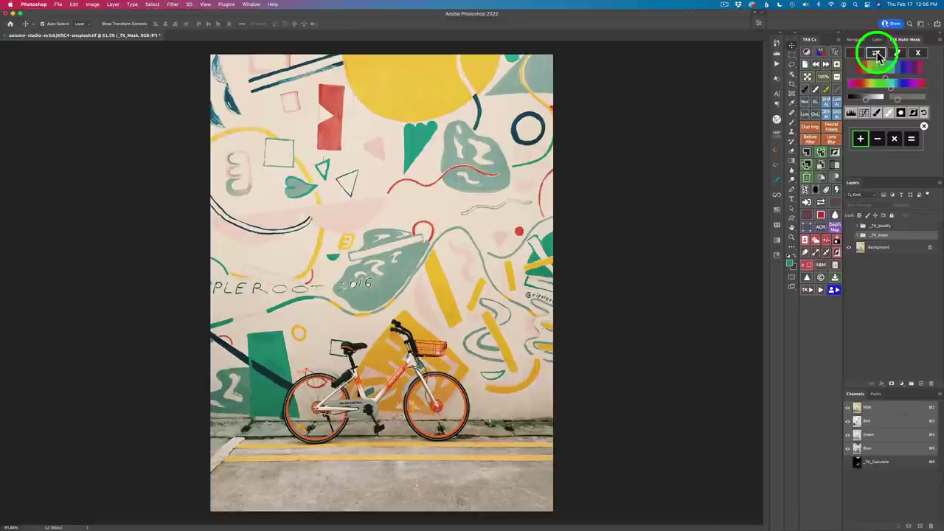
pyautogui.click(877, 55)
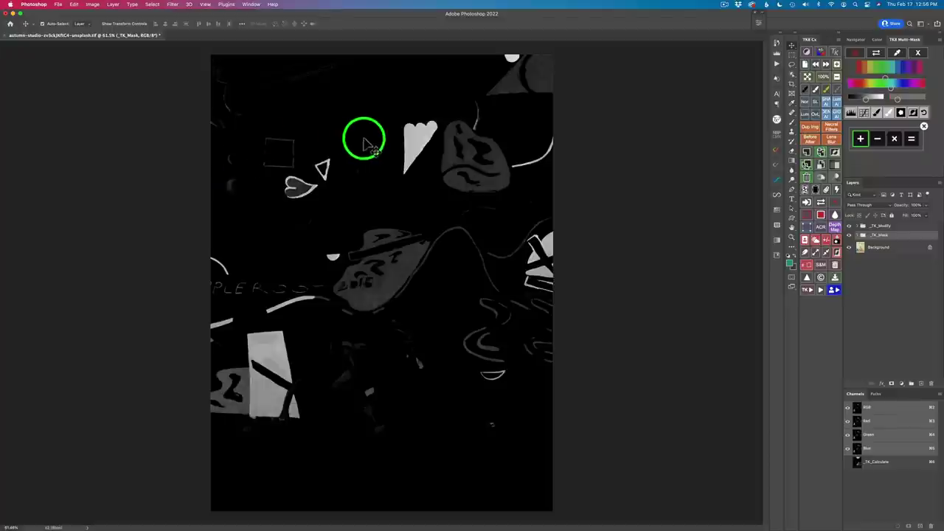
# Add Levels to the combined mask with black point 45 and white point 227.
pyautogui.click(853, 114)
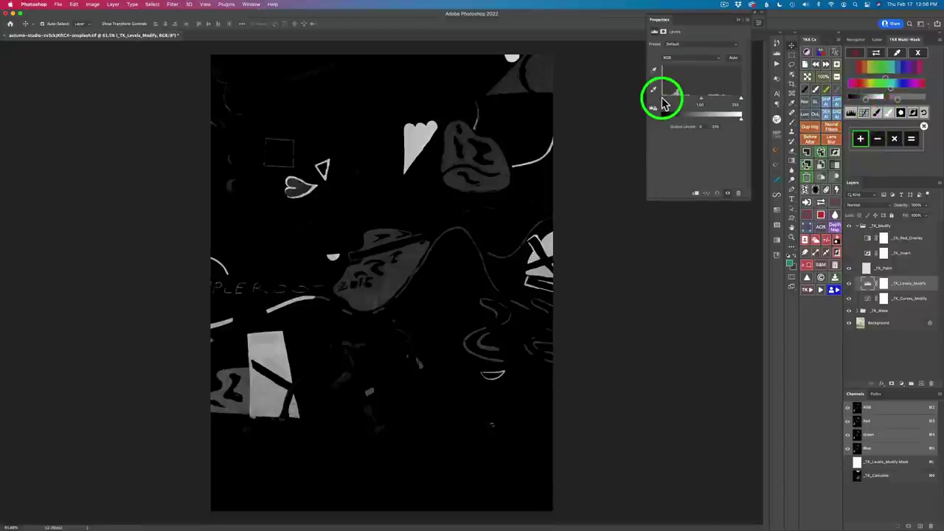
pyautogui.moveTo(661, 102); pyautogui.dragTo(679, 103)
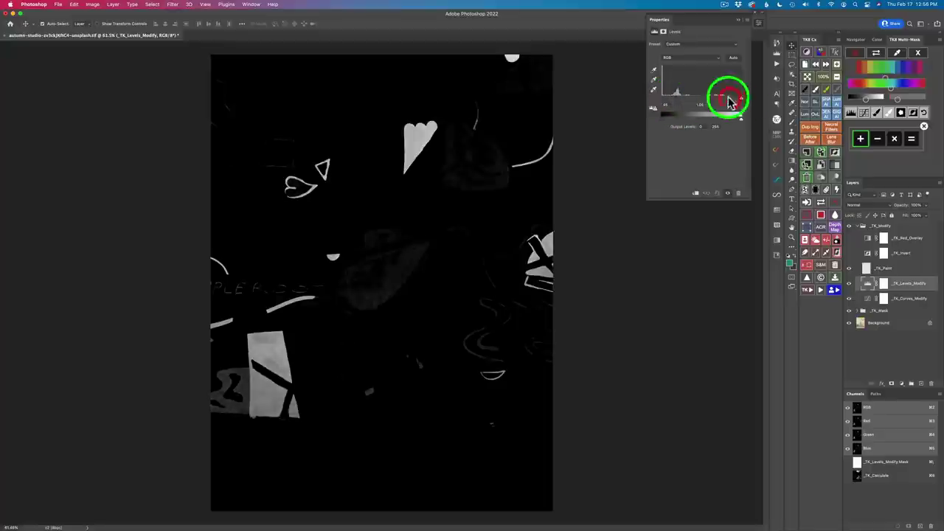
pyautogui.moveTo(742, 99); pyautogui.dragTo(706, 103)
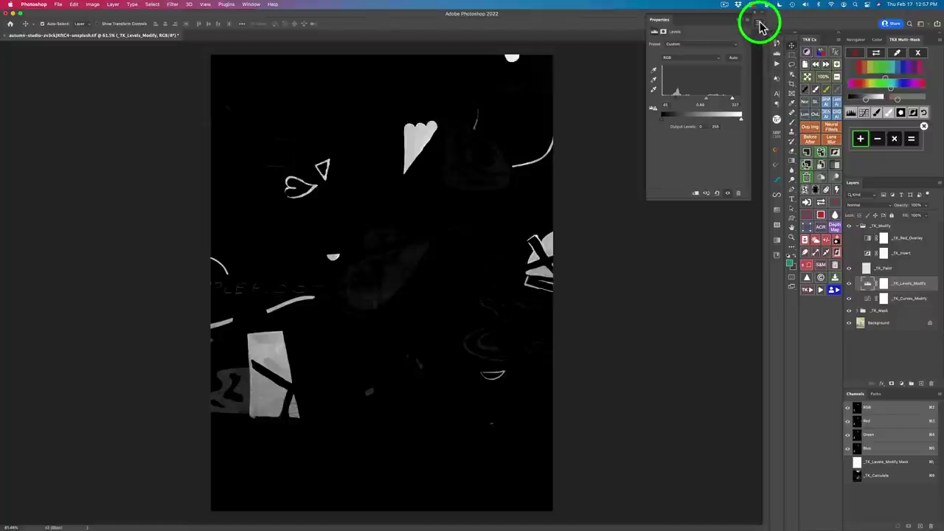
pyautogui.click(756, 22)
# Finish the calculation and set Hue/Saturation 1's saturation to about -67 within its mask.
pyautogui.click(915, 143)
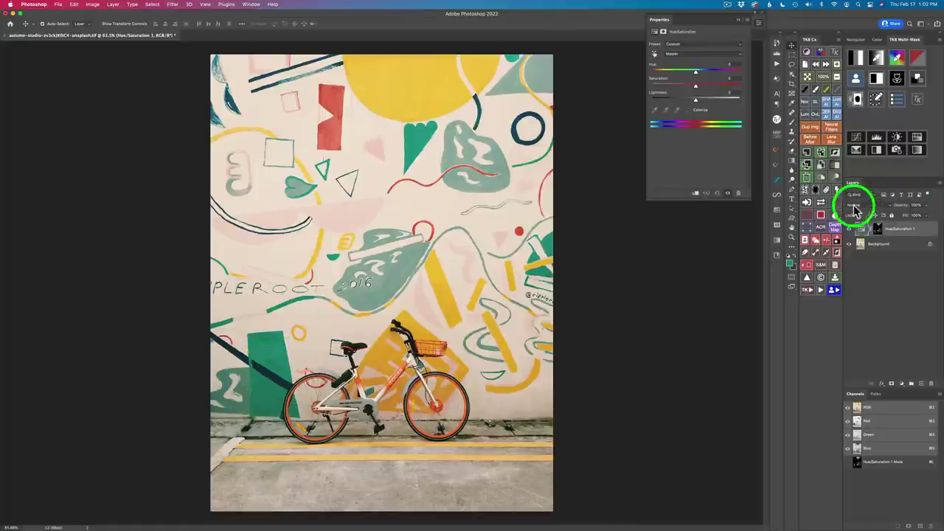
pyautogui.click(912, 230)
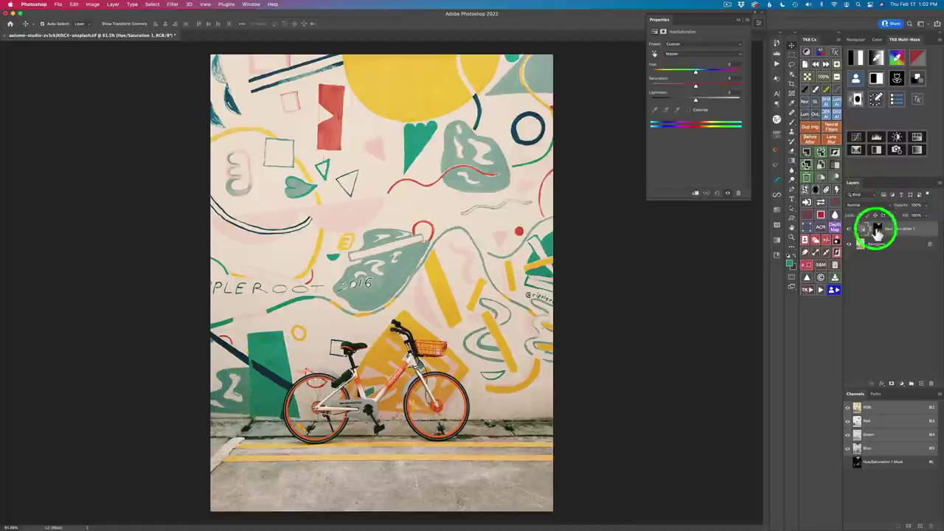
pyautogui.click(822, 204)
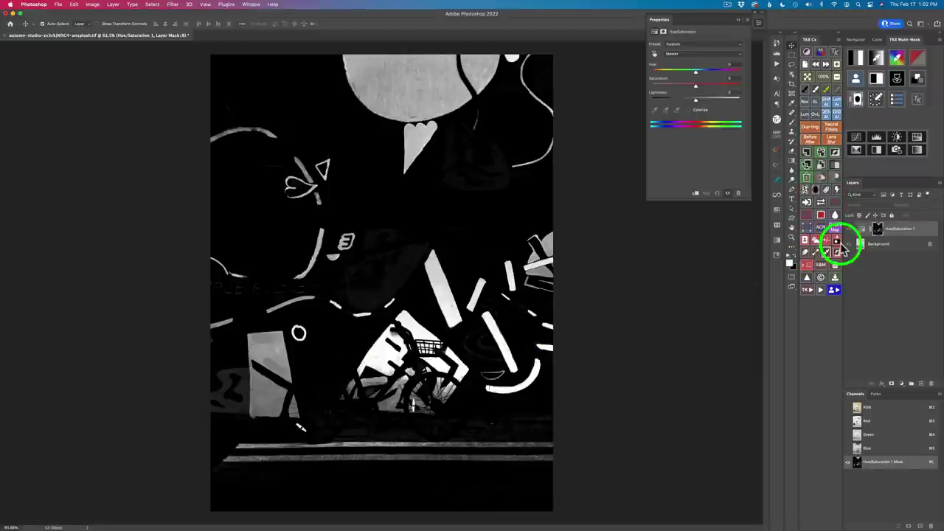
pyautogui.click(822, 203)
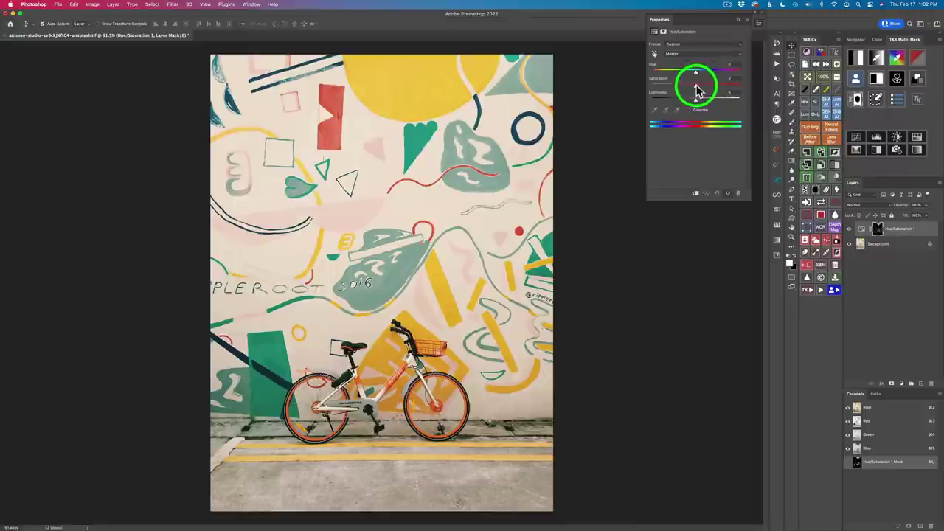
pyautogui.moveTo(697, 89); pyautogui.dragTo(559, 92)
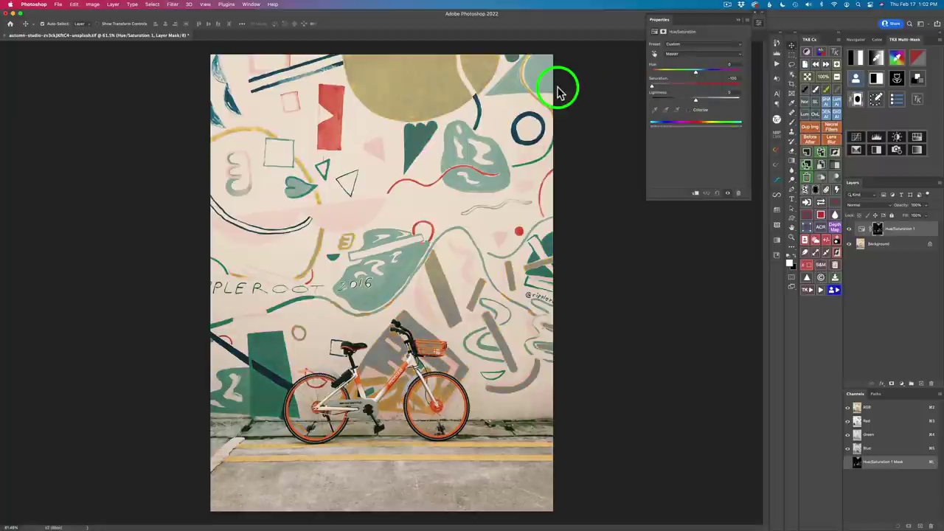
pyautogui.moveTo(558, 92); pyautogui.dragTo(715, 96)
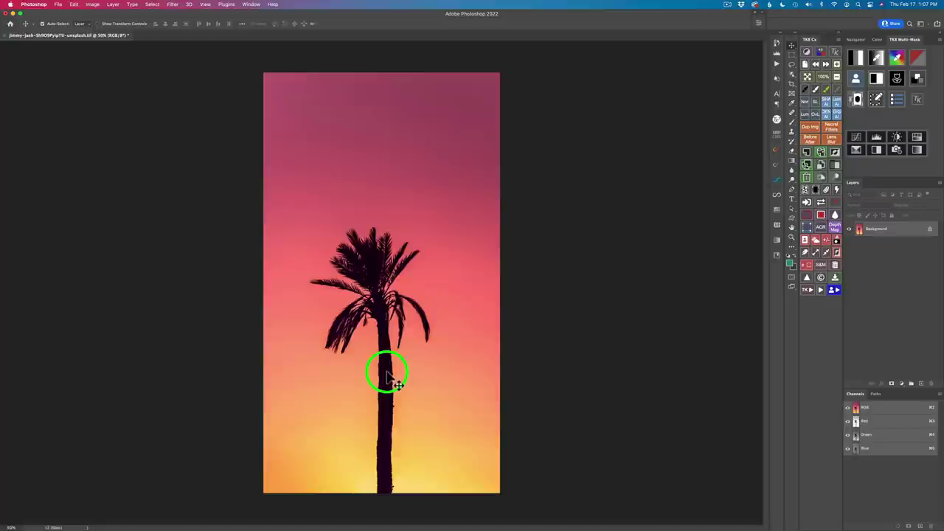
# Build a colour mask from the palm photo's pink sky and widen its range to brighten the upper sky.
pyautogui.click(876, 81)
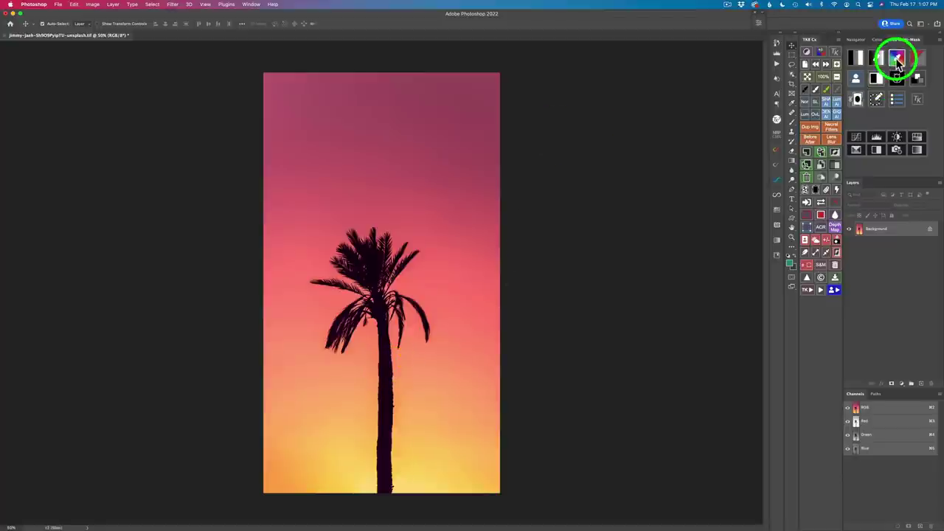
pyautogui.click(898, 63)
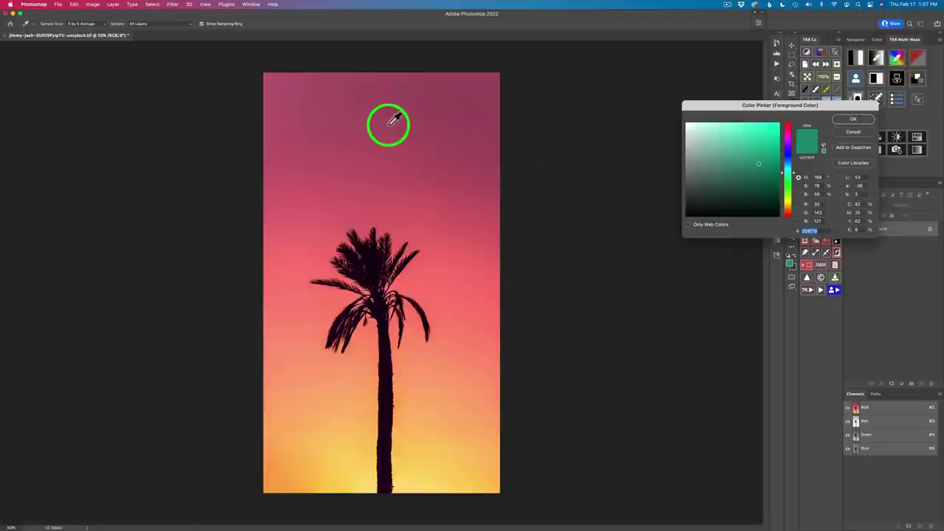
pyautogui.click(387, 124)
pyautogui.click(852, 119)
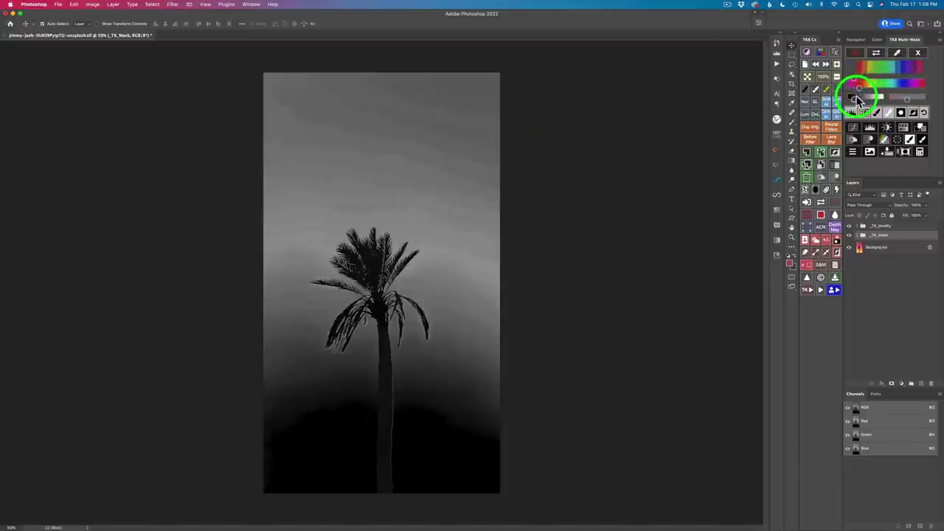
pyautogui.moveTo(854, 98); pyautogui.dragTo(873, 99)
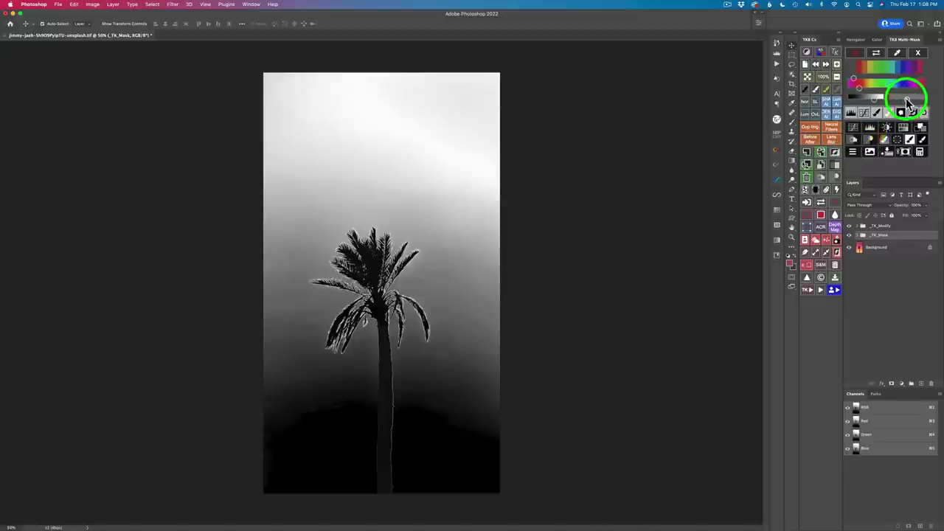
pyautogui.moveTo(909, 102)
pyautogui.mouseDown()
pyautogui.moveTo(898, 100)
pyautogui.moveTo(906, 102)
pyautogui.mouseUp()
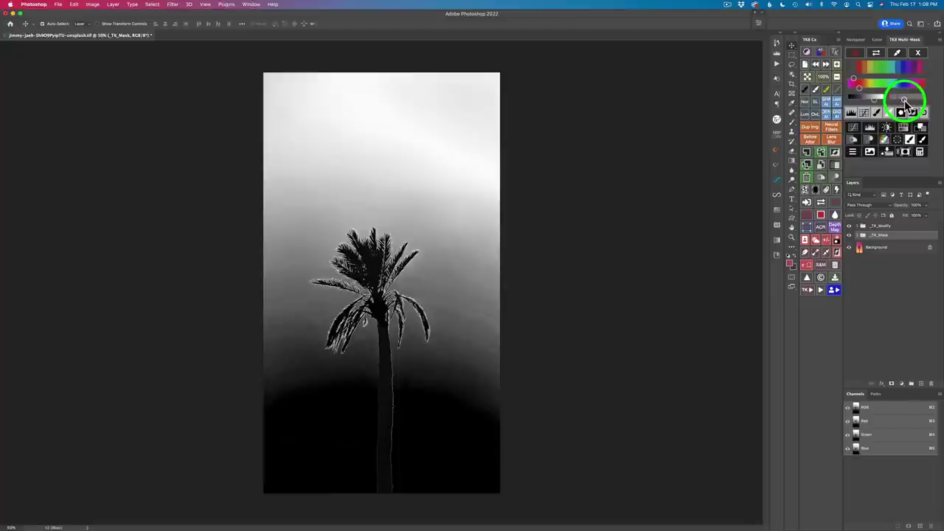
pyautogui.moveTo(906, 104); pyautogui.dragTo(910, 106)
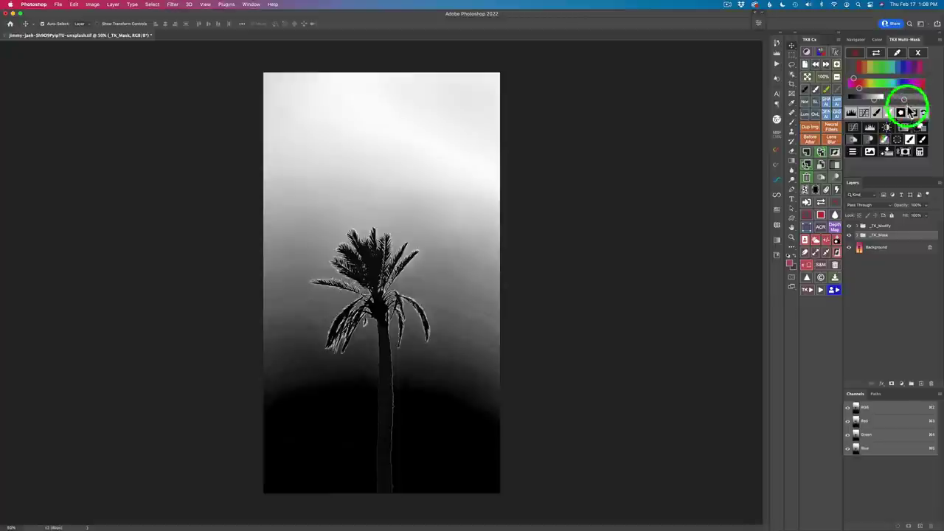
pyautogui.click(920, 151)
# Add (+) a second colour mask sampled from the dark palm trunk.
pyautogui.click(861, 140)
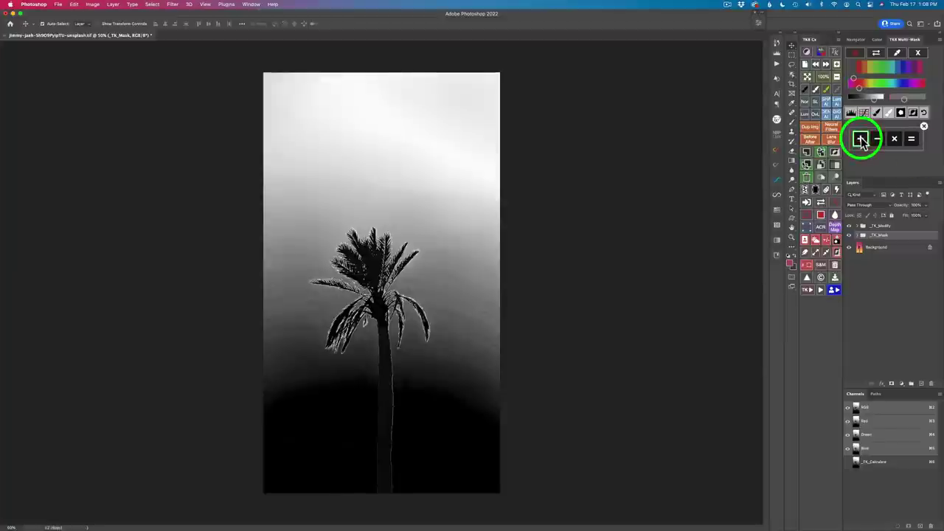
pyautogui.click(919, 53)
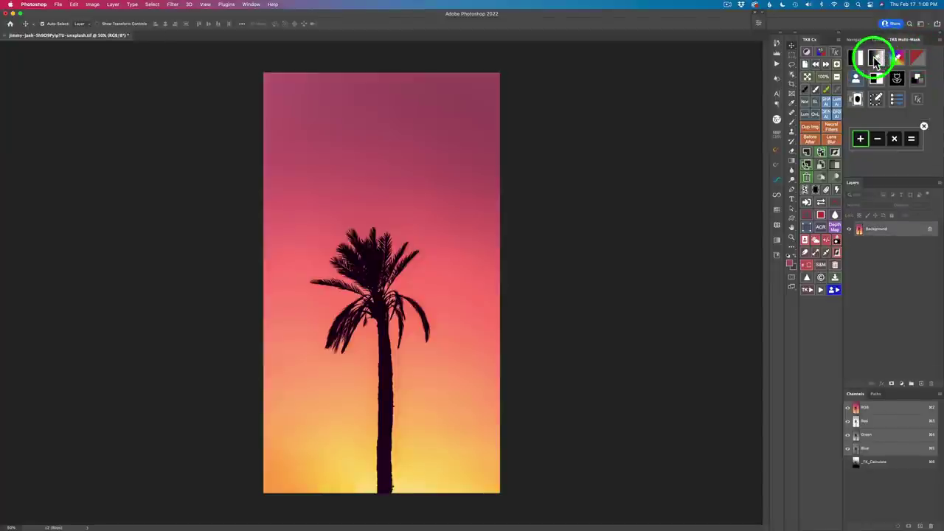
pyautogui.click(877, 57)
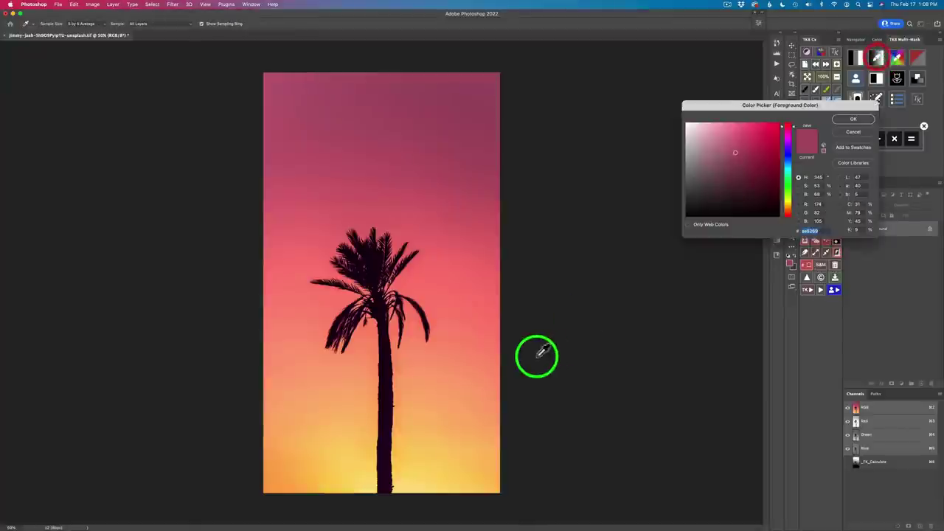
pyautogui.moveTo(535, 357); pyautogui.dragTo(390, 391)
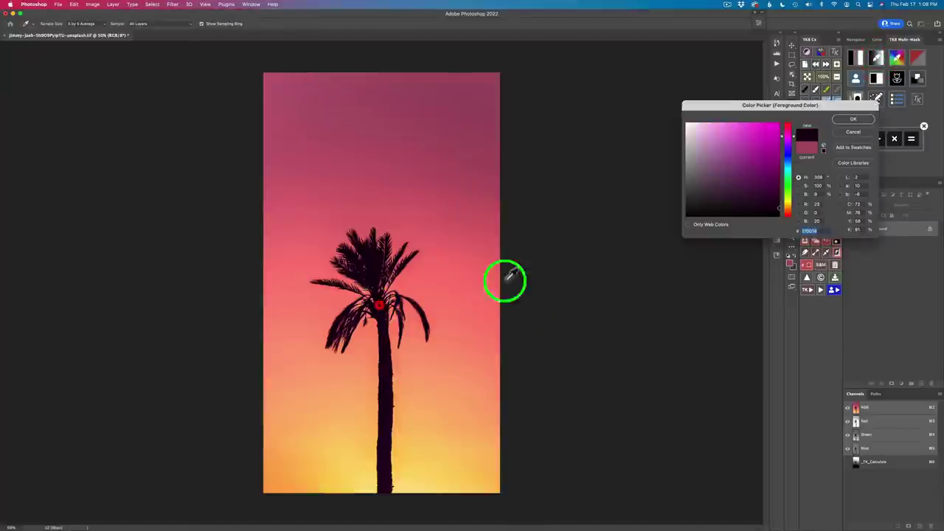
pyautogui.click(854, 118)
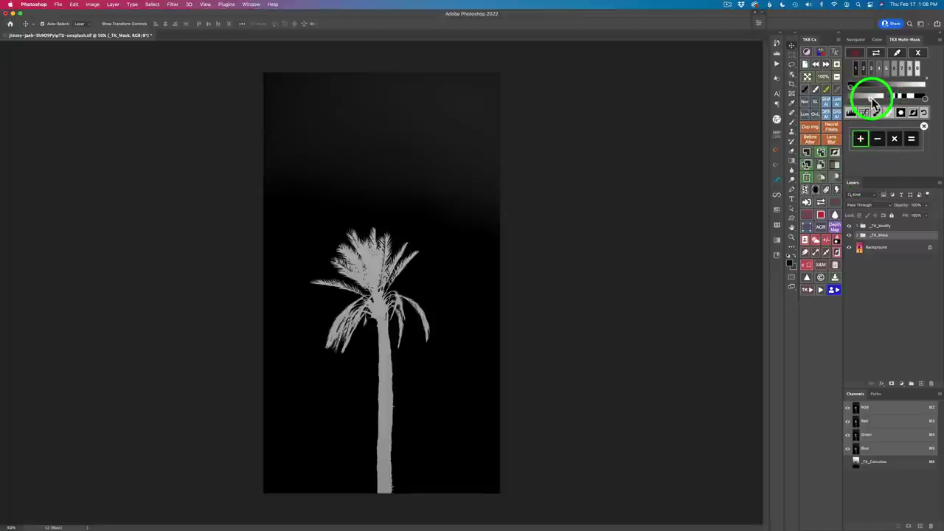
# Brighten the palm mask twice and darken the top of its sky gradient.
pyautogui.click(874, 99)
pyautogui.click(876, 98)
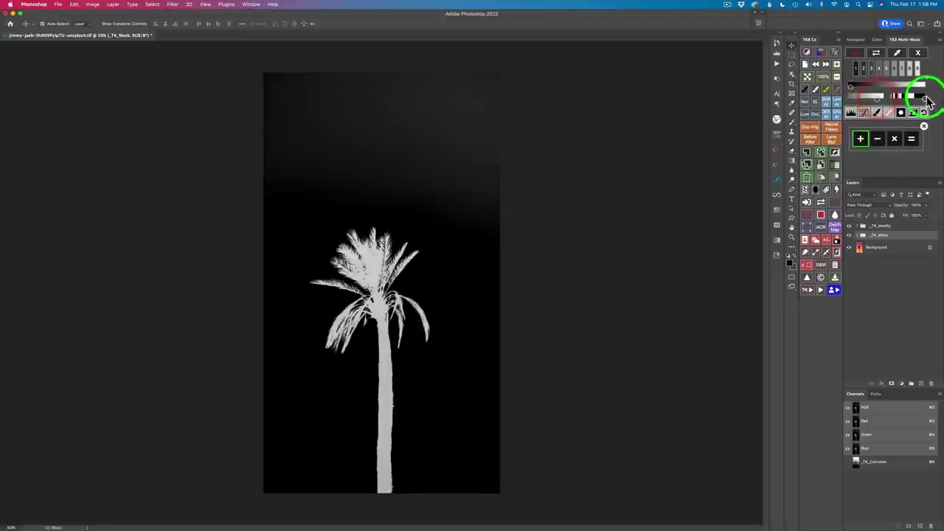
pyautogui.click(923, 98)
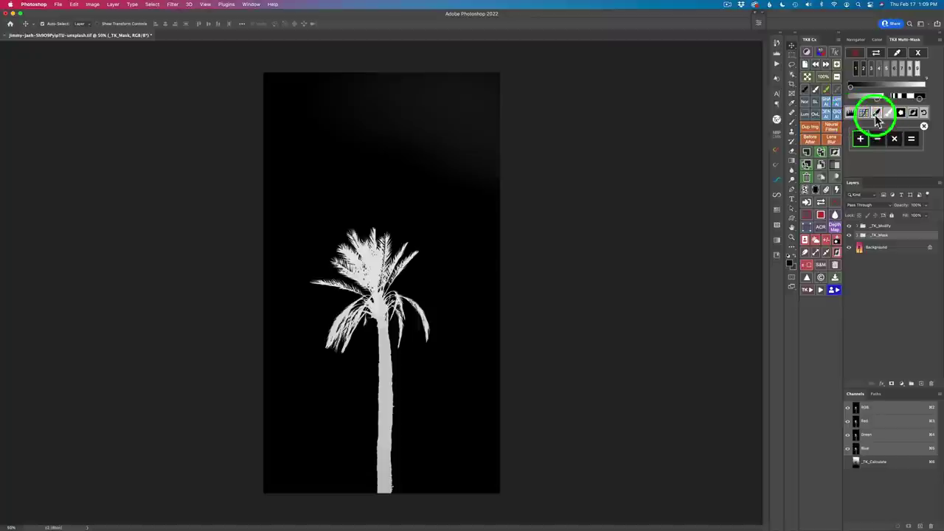
# Refine the palm mask with Levels black input 40 and a midtone nudge, then calculate it.
pyautogui.click(853, 116)
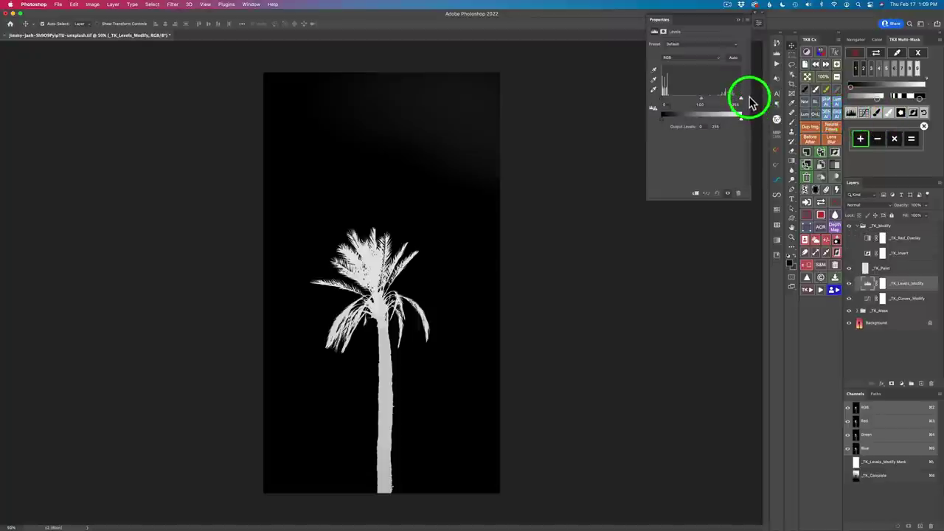
pyautogui.moveTo(662, 98); pyautogui.dragTo(669, 97)
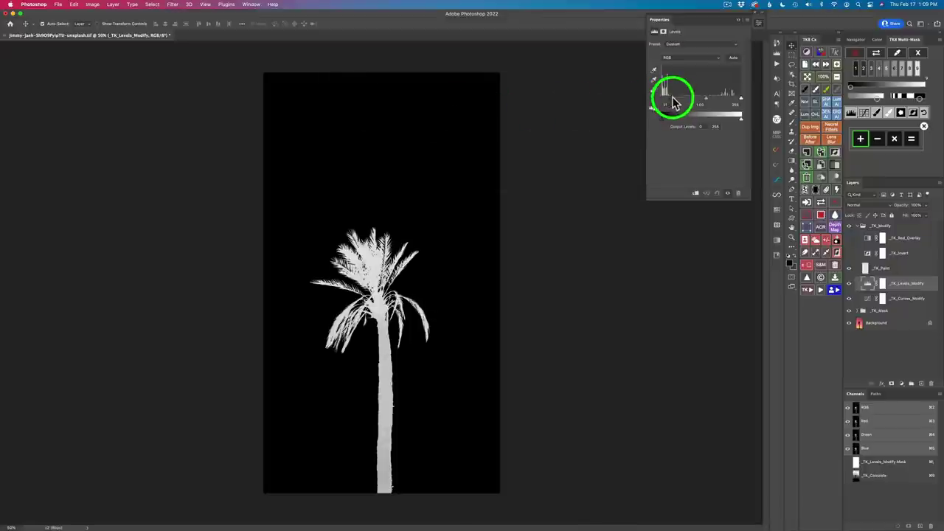
pyautogui.moveTo(671, 95); pyautogui.dragTo(734, 103)
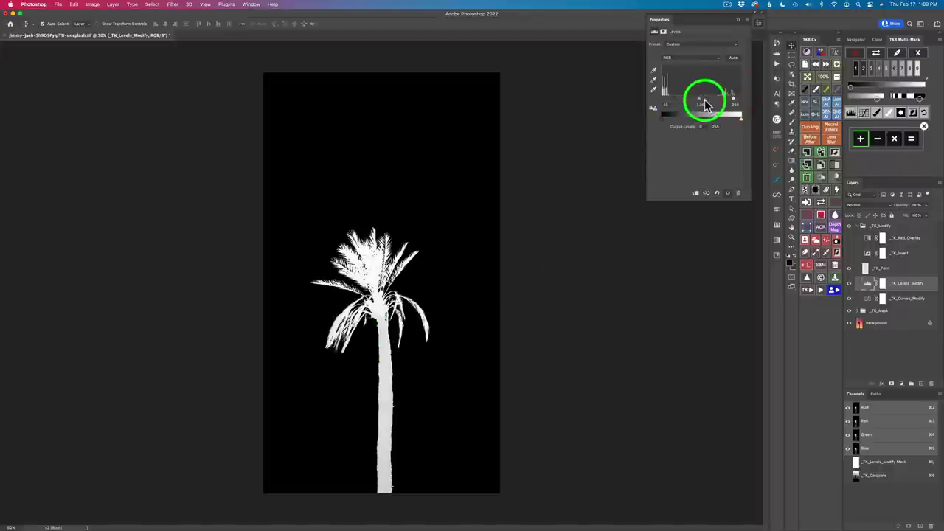
pyautogui.moveTo(697, 101); pyautogui.dragTo(704, 98)
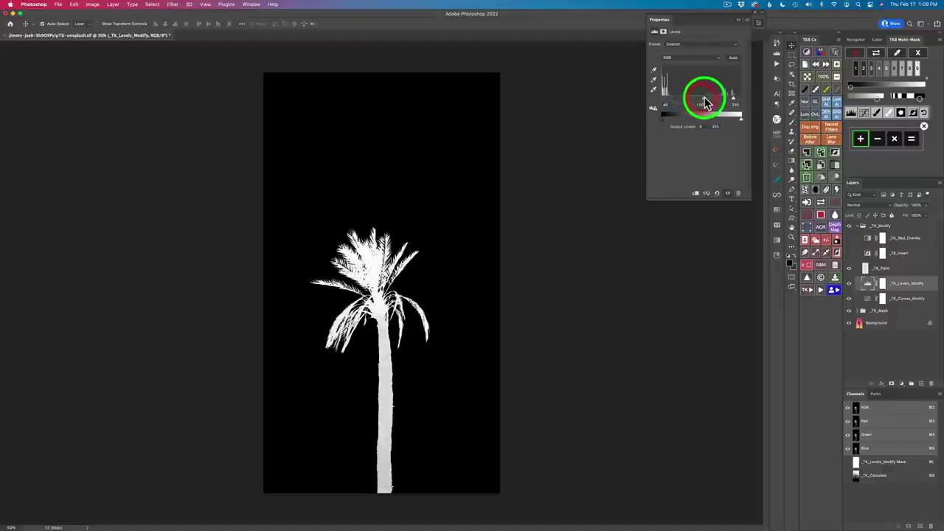
pyautogui.click(760, 26)
pyautogui.click(912, 140)
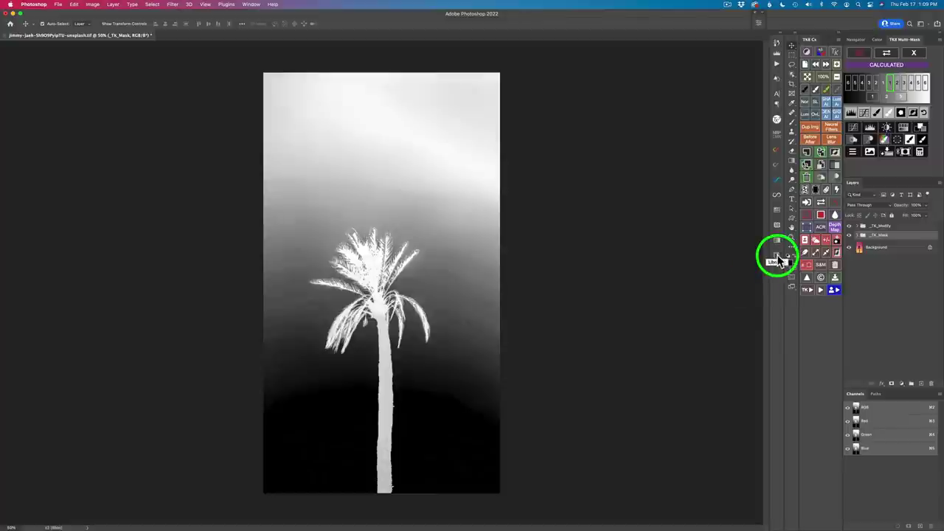
# Create a masked Color Grading layer and brighten its midtones for a pinker sky.
pyautogui.click(922, 130)
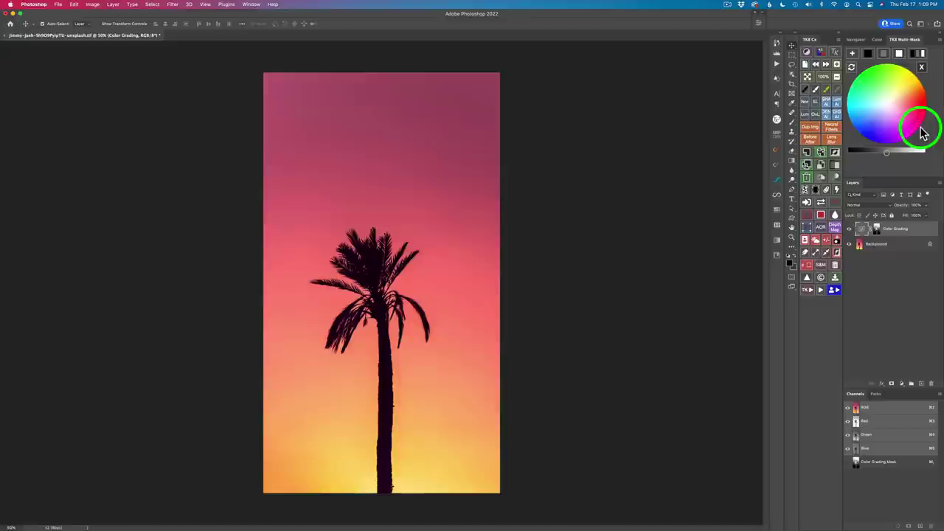
pyautogui.click(885, 57)
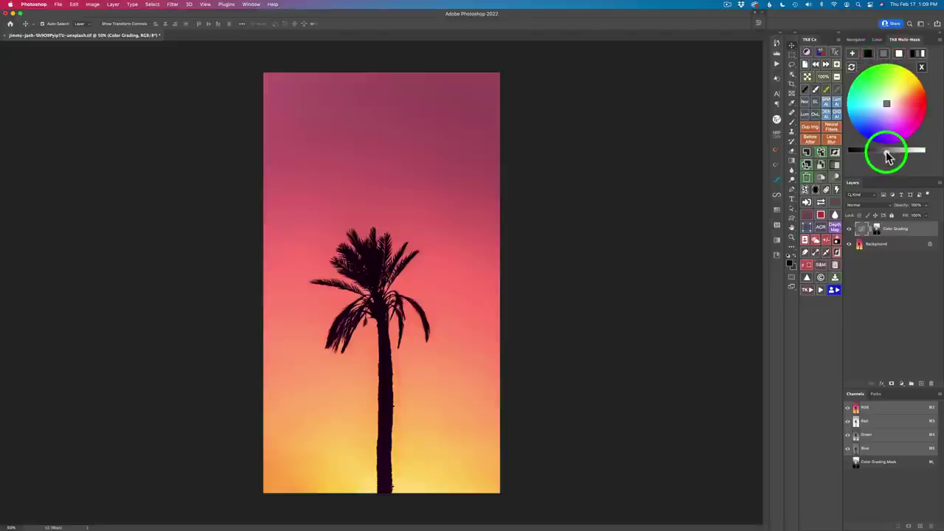
pyautogui.moveTo(888, 157); pyautogui.dragTo(907, 152)
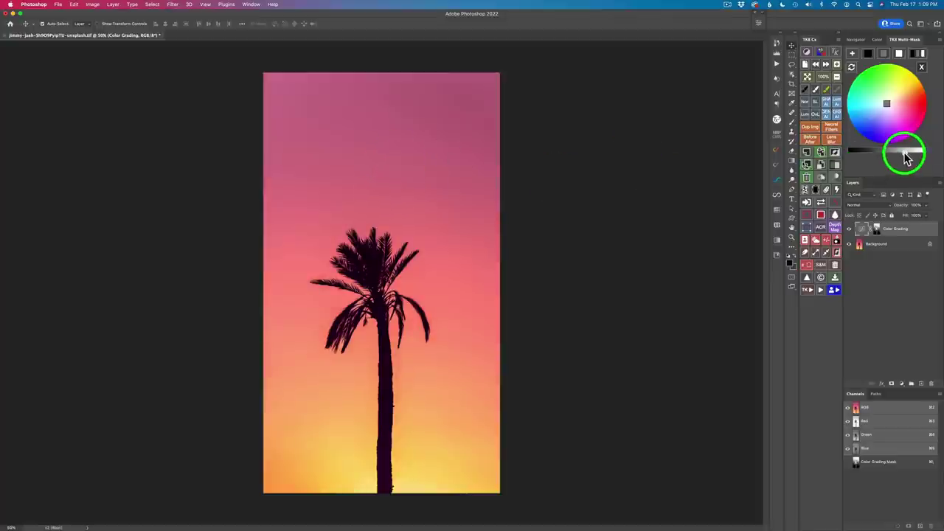
pyautogui.moveTo(909, 158); pyautogui.dragTo(905, 159)
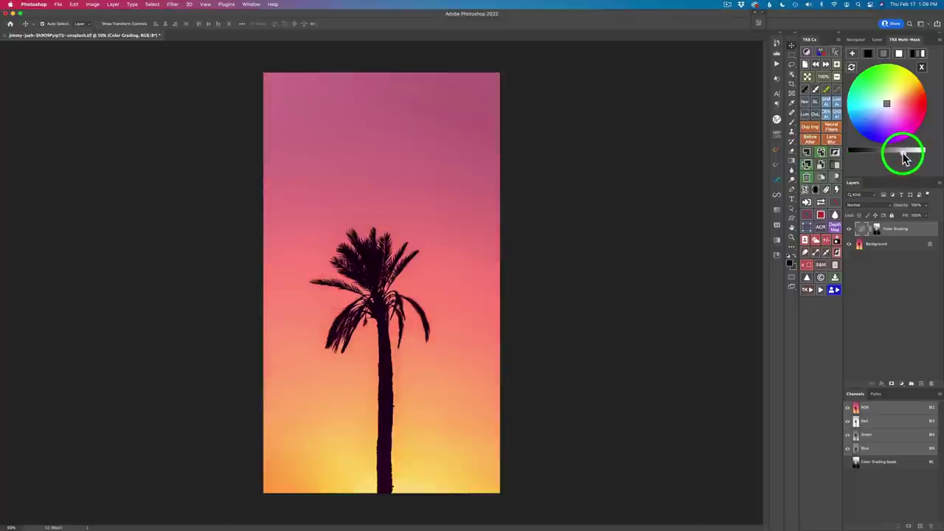
pyautogui.moveTo(888, 105); pyautogui.dragTo(900, 116)
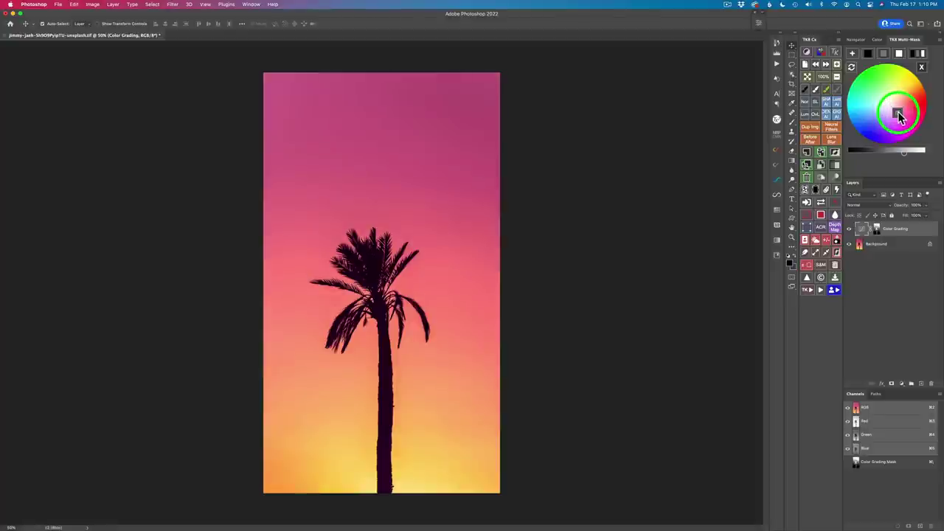
# Tint the shadows toward red and brighten the graded palm and sky tones.
pyautogui.click(869, 54)
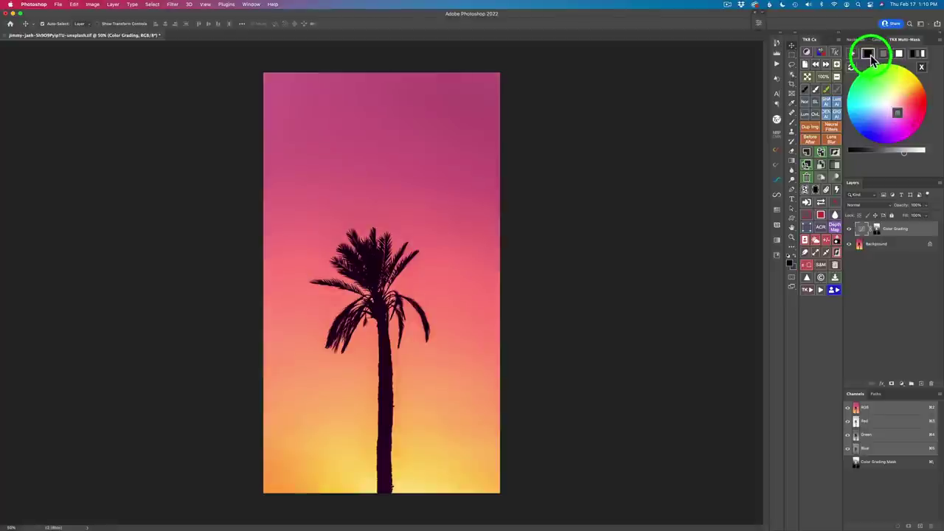
pyautogui.click(878, 132)
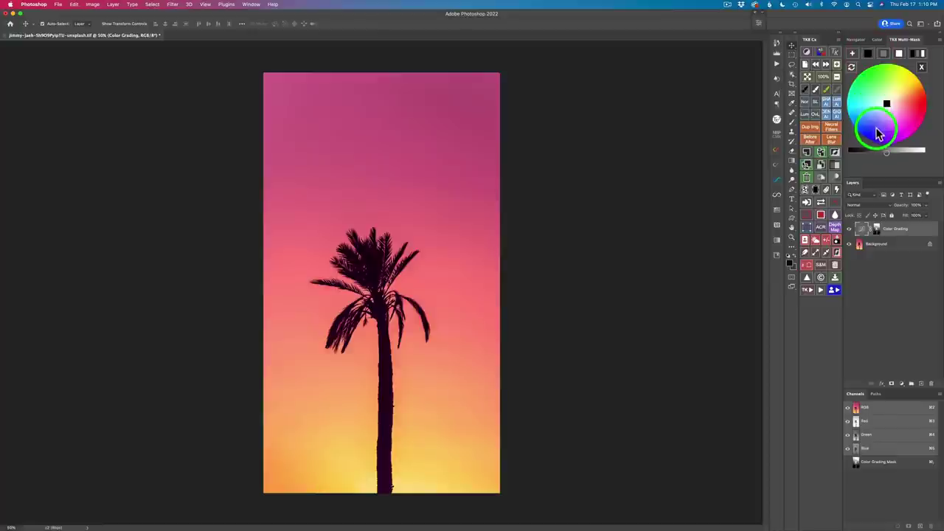
pyautogui.moveTo(878, 133); pyautogui.dragTo(888, 107)
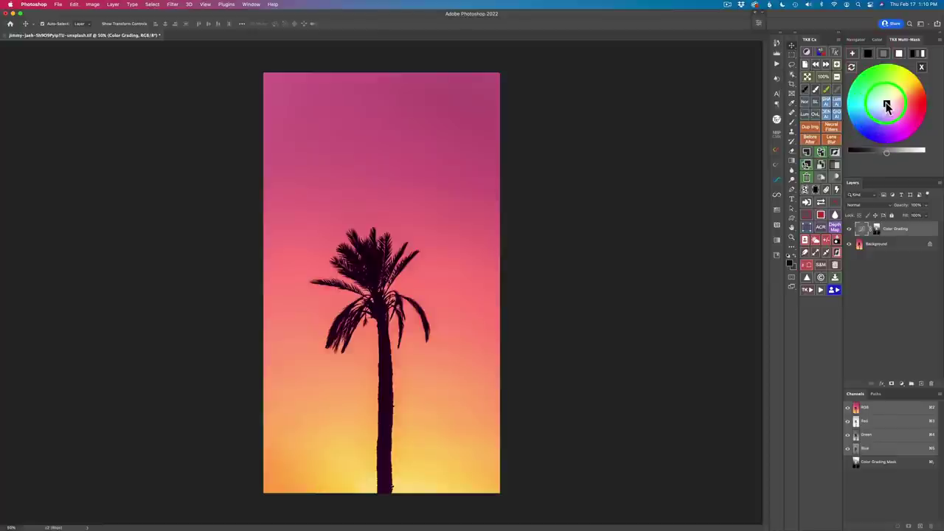
pyautogui.moveTo(887, 106); pyautogui.dragTo(908, 113)
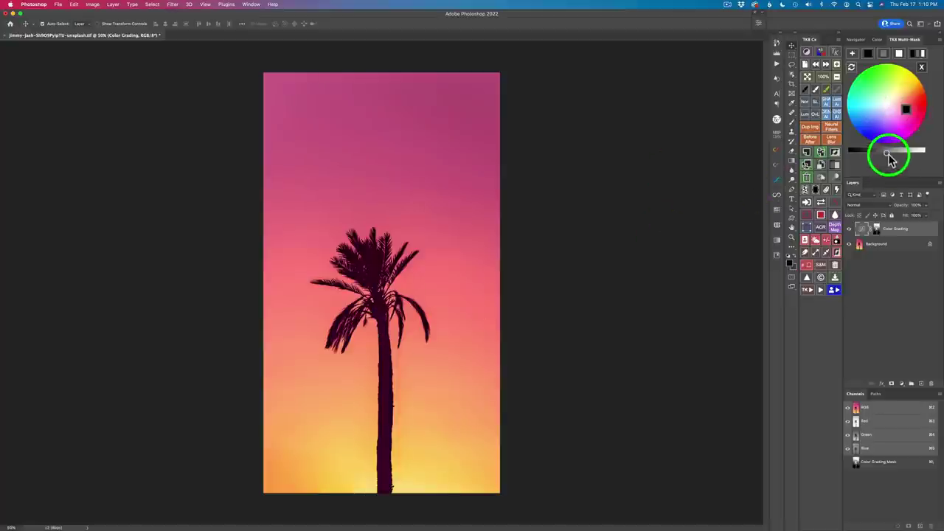
pyautogui.moveTo(888, 155); pyautogui.dragTo(909, 156)
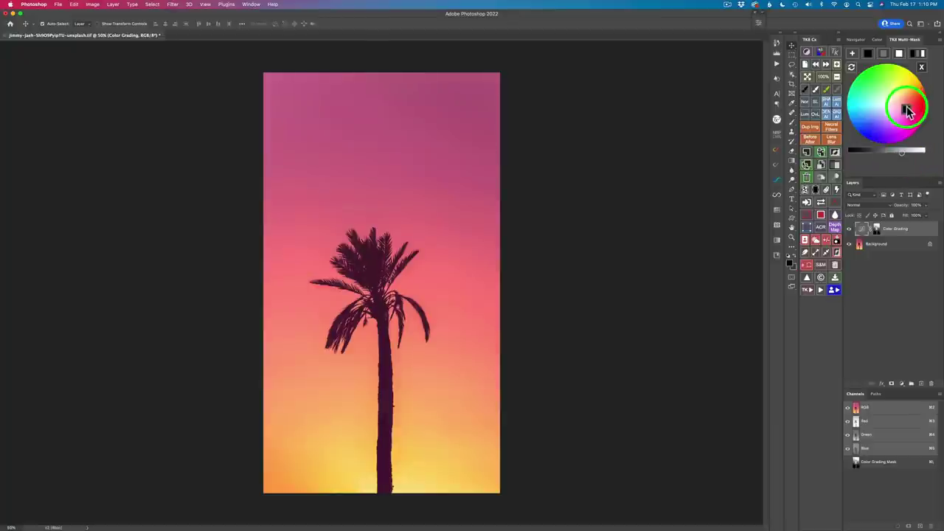
pyautogui.moveTo(907, 110)
pyautogui.mouseDown()
pyautogui.moveTo(917, 100)
pyautogui.moveTo(912, 128)
pyautogui.moveTo(908, 121)
pyautogui.mouseUp()
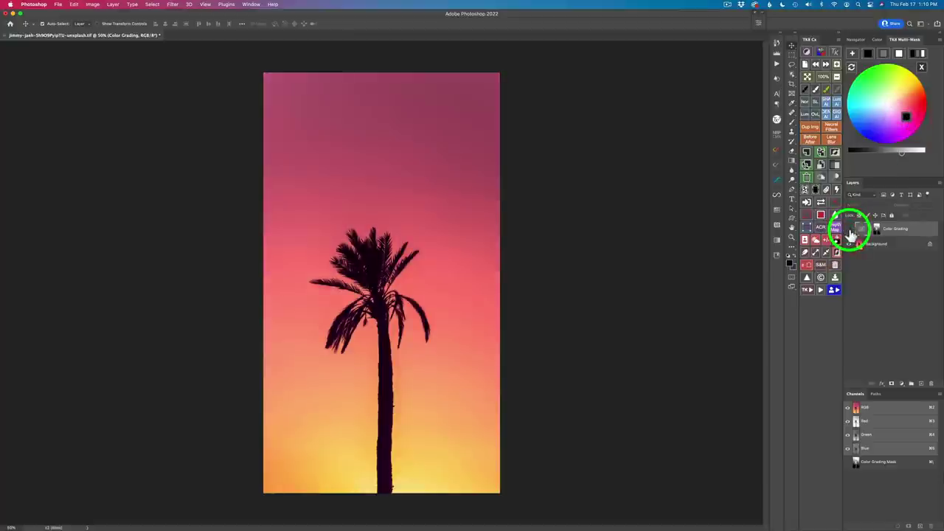
# Shift another tonal range's tint hue, lower its brightness, and toggle the layer to compare.
pyautogui.click(851, 234)
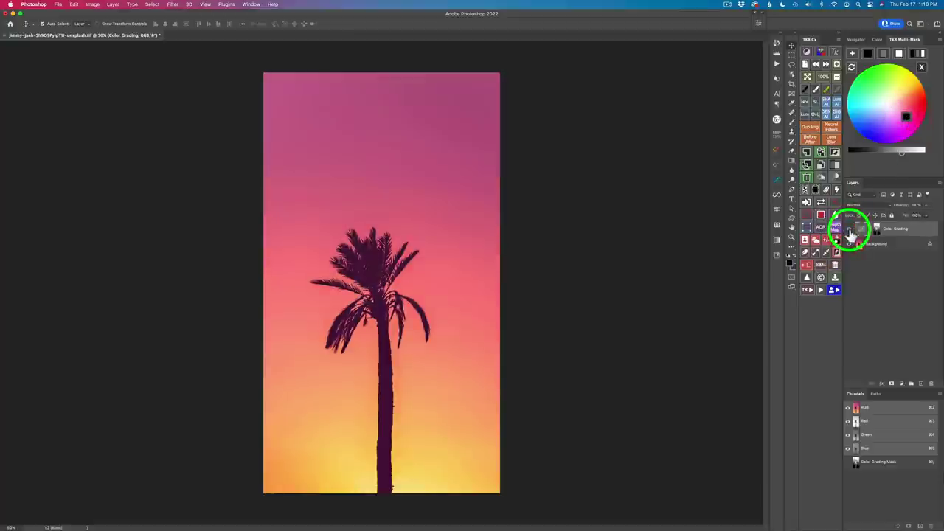
pyautogui.click(877, 229)
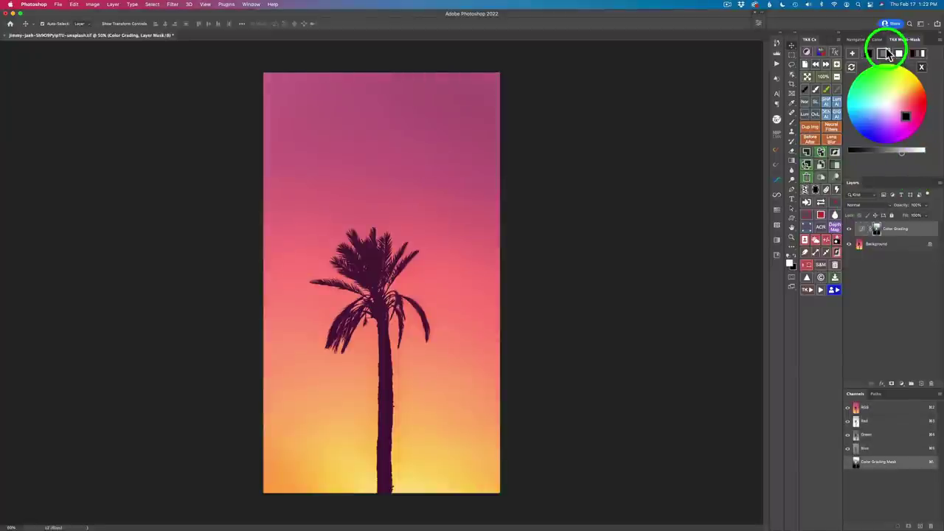
pyautogui.click(884, 54)
pyautogui.click(898, 113)
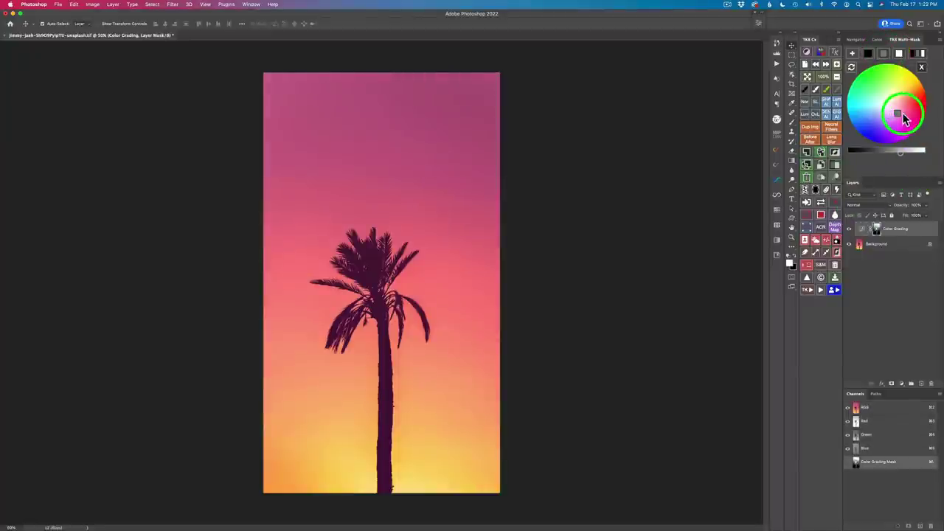
pyautogui.moveTo(898, 115); pyautogui.dragTo(917, 120)
pyautogui.moveTo(913, 152); pyautogui.dragTo(890, 152)
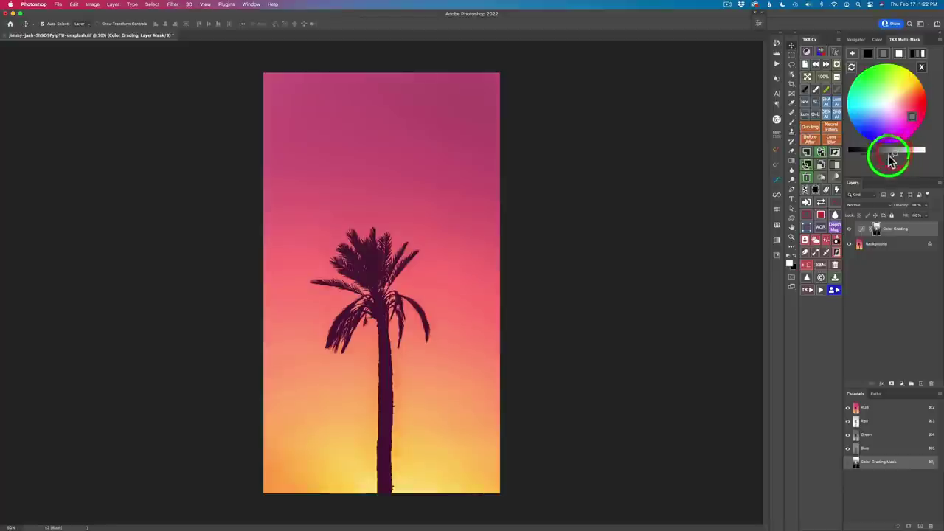
pyautogui.click(851, 233)
pyautogui.click(851, 233)
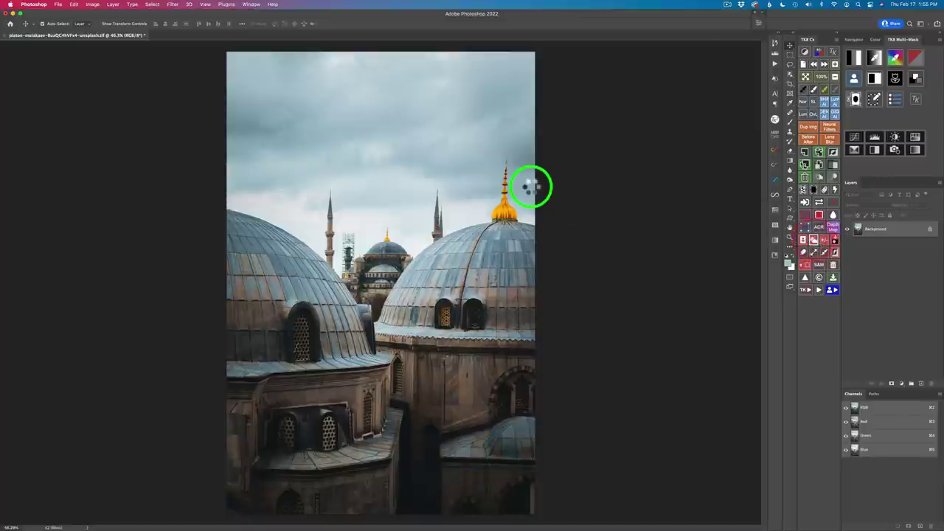
# Select all, burn the dome outlines black in the edit-selection mask (Shadows, 50%), and apply it.
pyautogui.press('super+a')
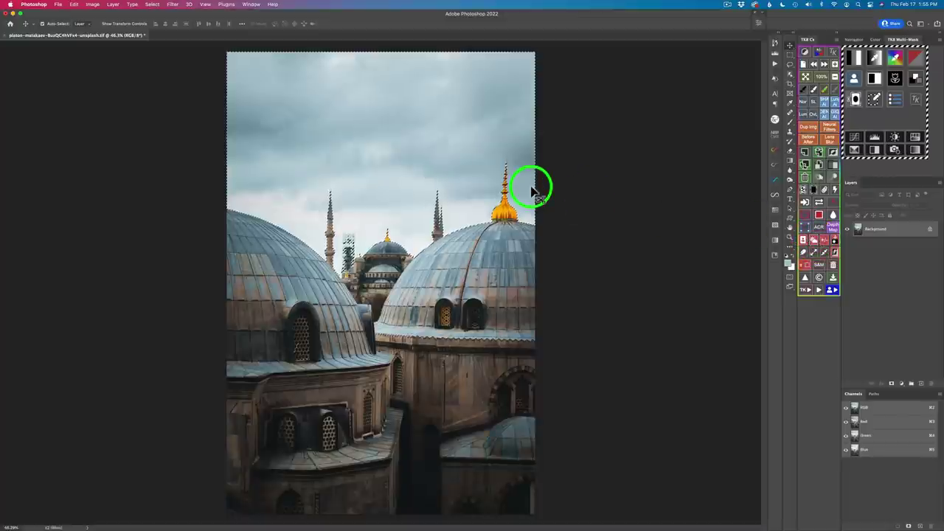
pyautogui.click(877, 103)
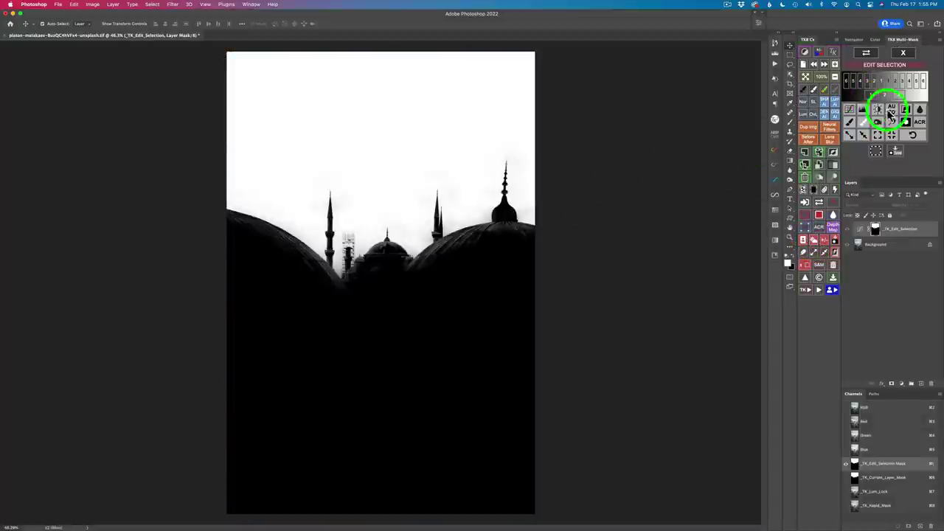
pyautogui.click(877, 122)
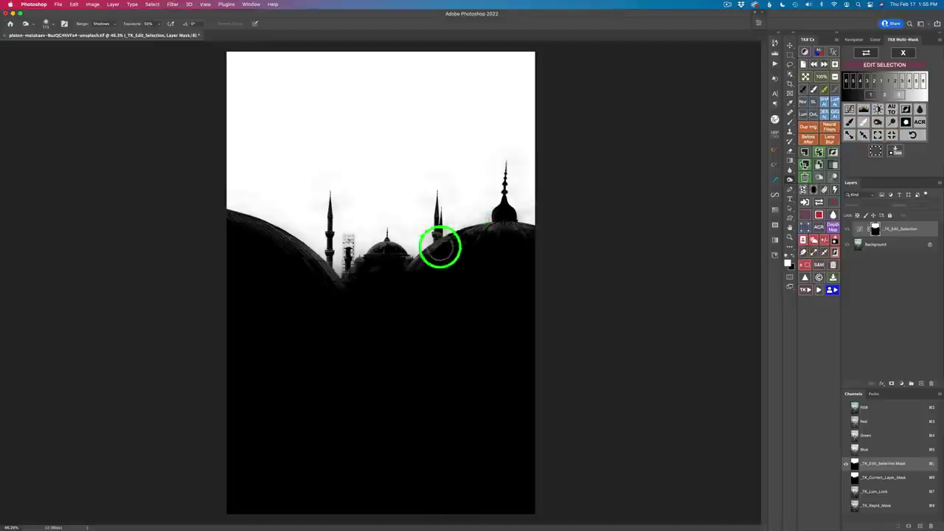
pyautogui.moveTo(435, 249)
pyautogui.mouseDown()
pyautogui.moveTo(496, 232)
pyautogui.moveTo(475, 232)
pyautogui.moveTo(528, 229)
pyautogui.mouseUp()
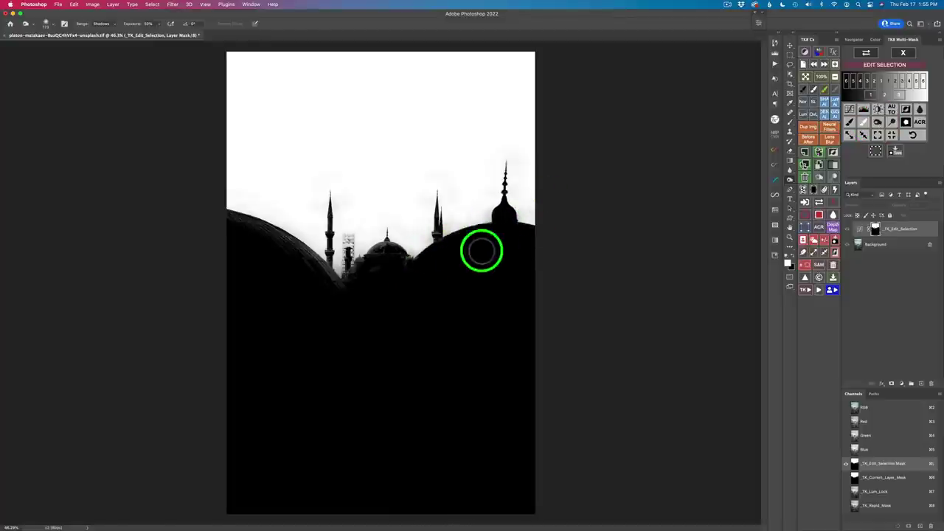
pyautogui.moveTo(409, 265)
pyautogui.mouseDown()
pyautogui.moveTo(382, 249)
pyautogui.moveTo(343, 282)
pyautogui.moveTo(304, 257)
pyautogui.moveTo(339, 285)
pyautogui.moveTo(266, 230)
pyautogui.moveTo(306, 252)
pyautogui.moveTo(250, 227)
pyautogui.moveTo(276, 239)
pyautogui.mouseUp()
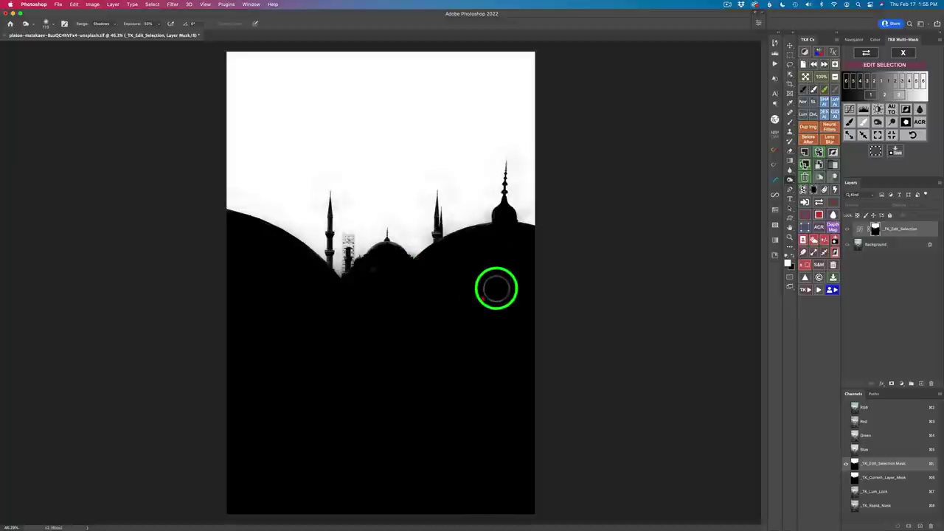
pyautogui.click(483, 298)
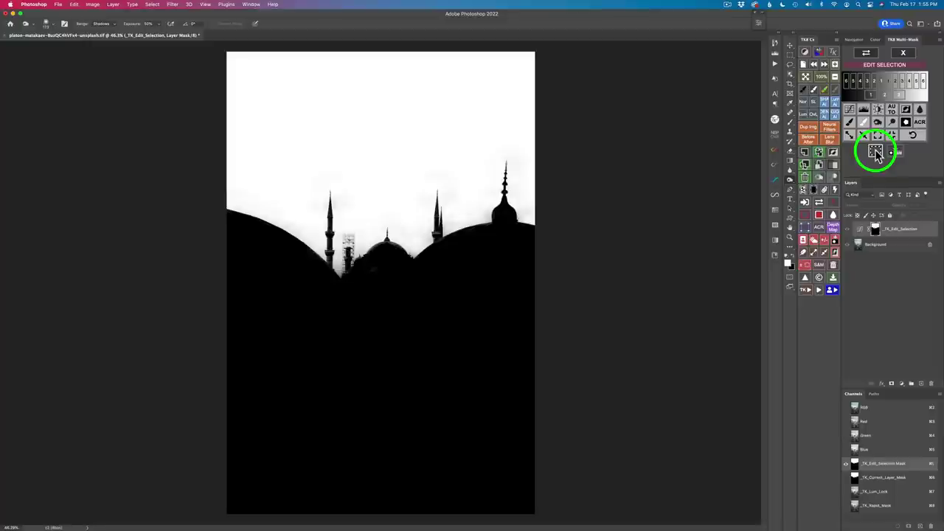
pyautogui.click(875, 152)
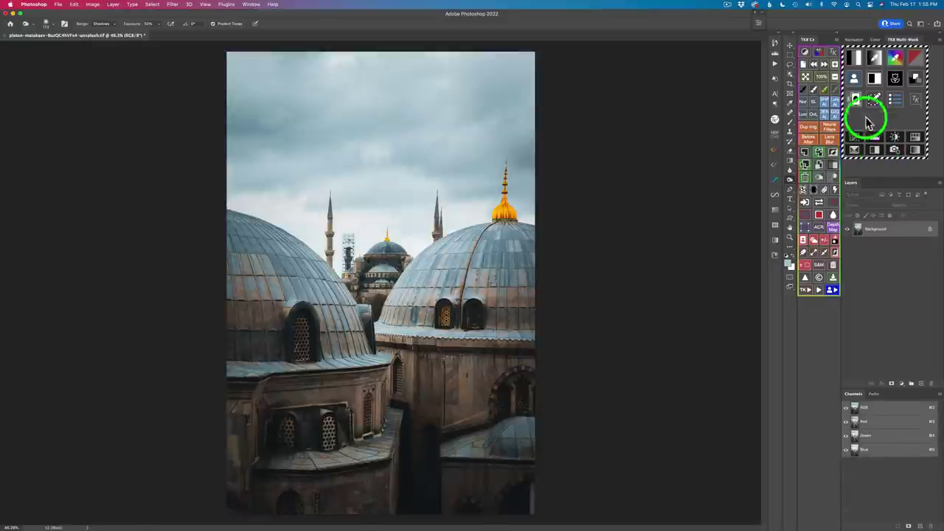
# Multiply (×) the sky mask by a colour mask sampled from the sky, refining its range.
pyautogui.click(855, 77)
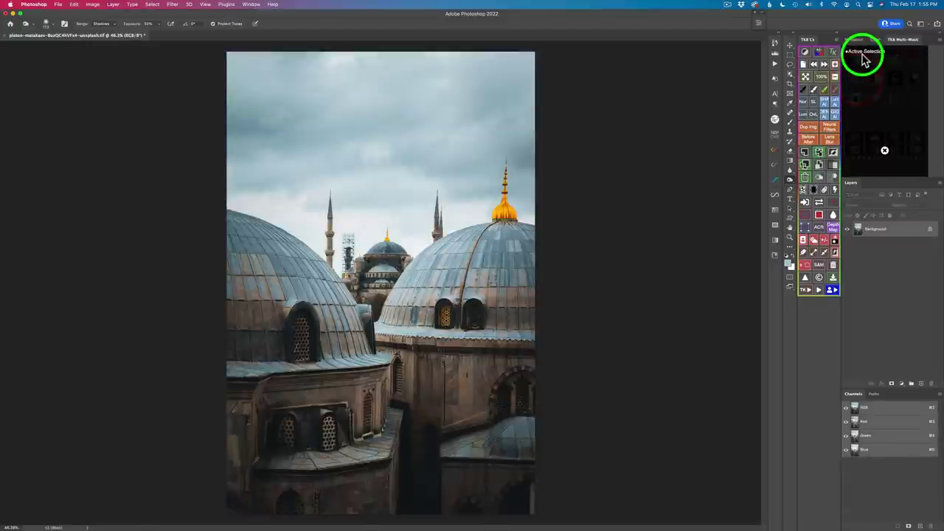
pyautogui.click(919, 151)
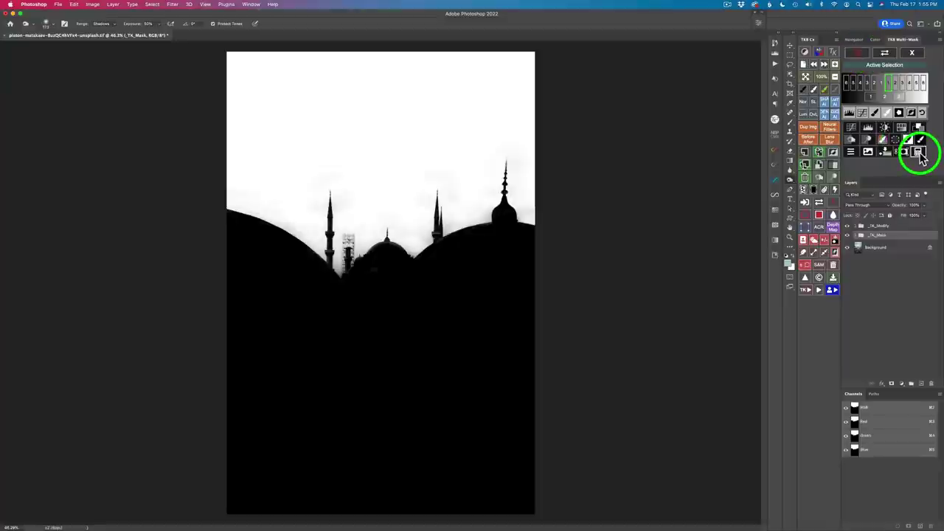
pyautogui.click(894, 140)
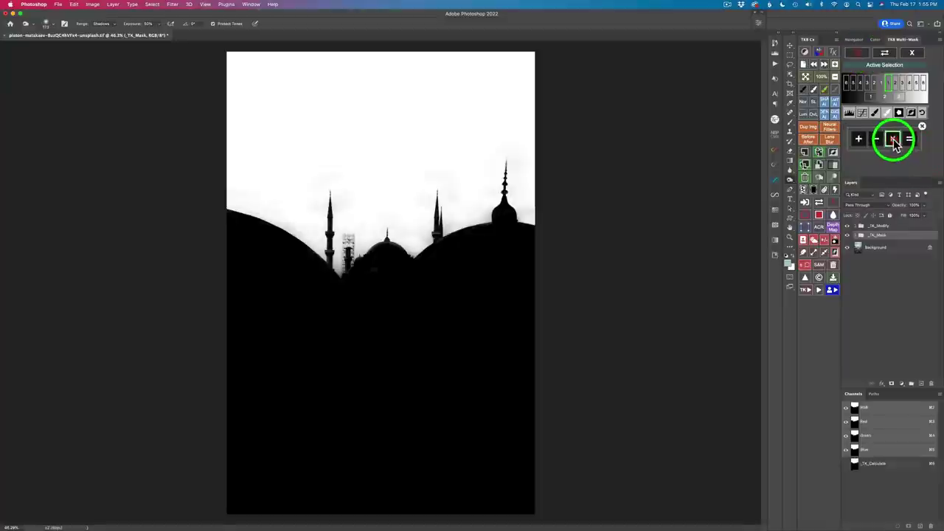
pyautogui.click(915, 50)
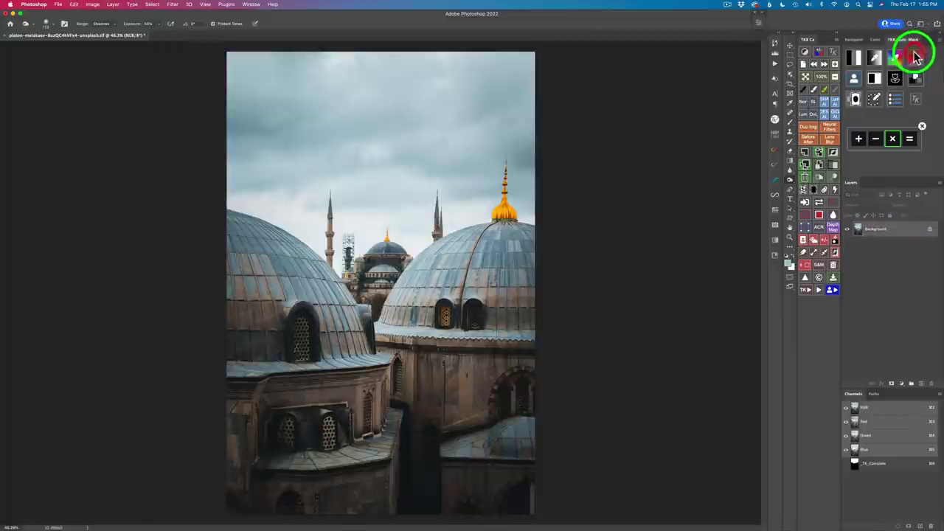
pyautogui.click(876, 57)
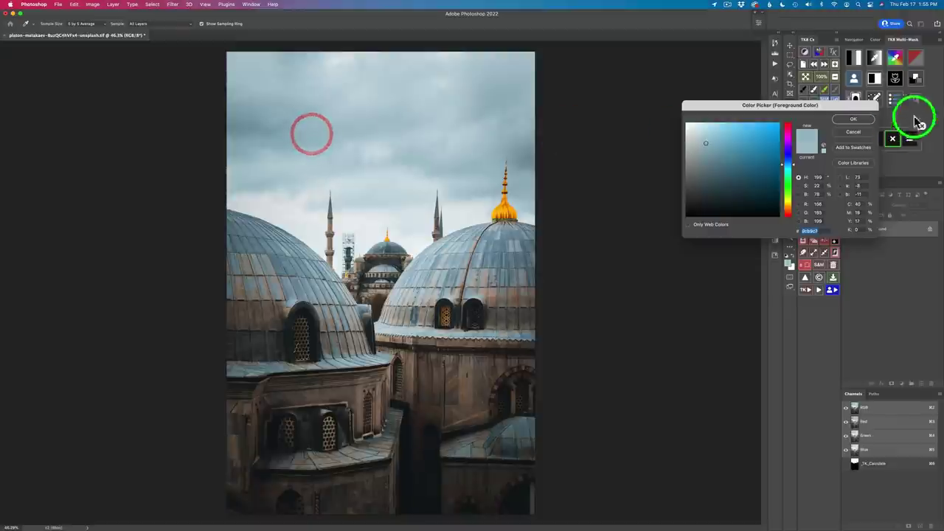
pyautogui.click(854, 120)
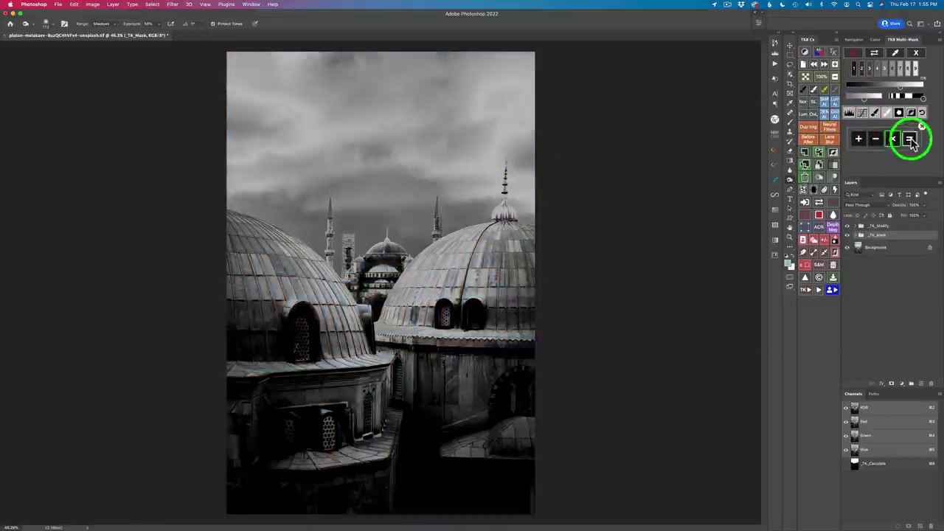
pyautogui.moveTo(910, 95); pyautogui.dragTo(872, 104)
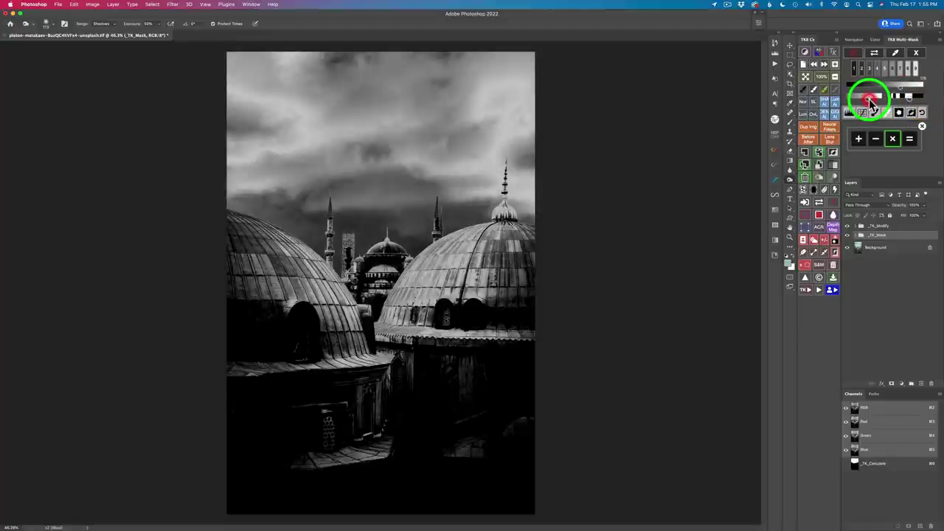
pyautogui.click(908, 139)
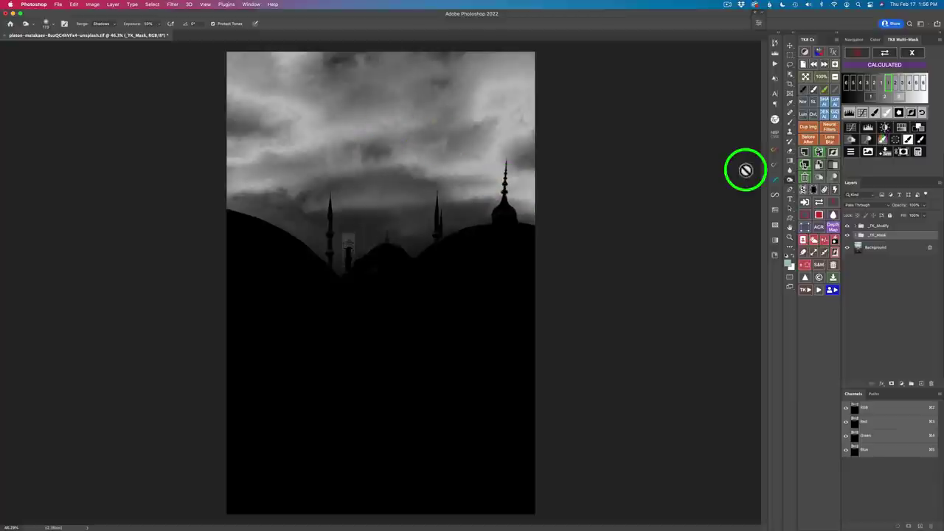
# Begin another mask calculation in the calculate row, choosing + to add the next mask.
pyautogui.click(920, 153)
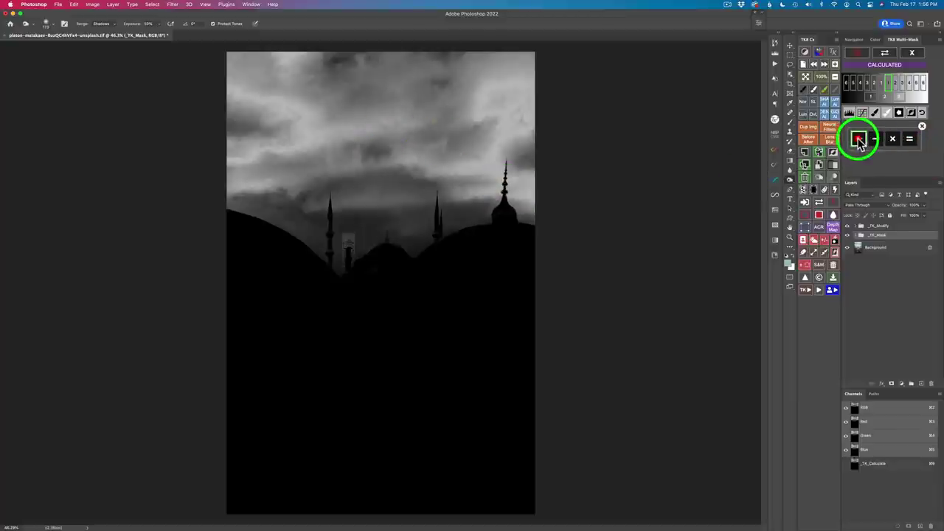
pyautogui.click(858, 139)
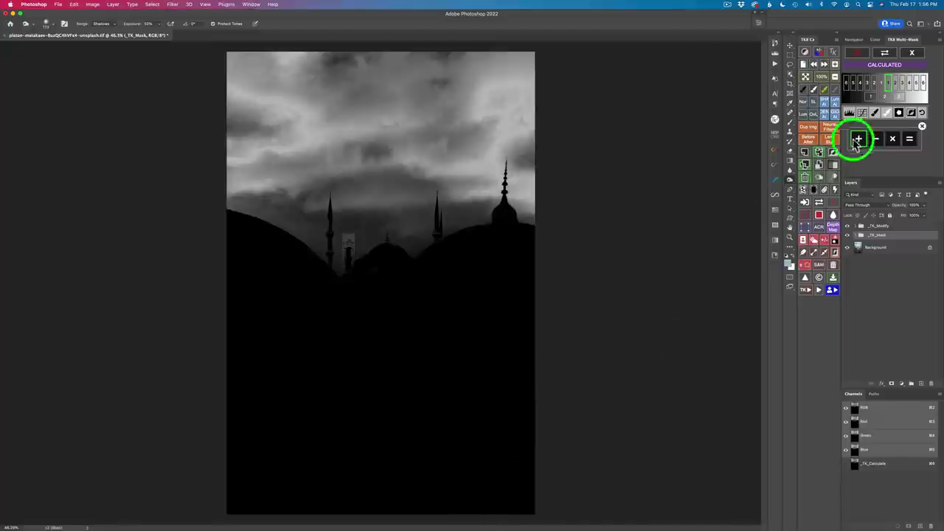
pyautogui.click(911, 52)
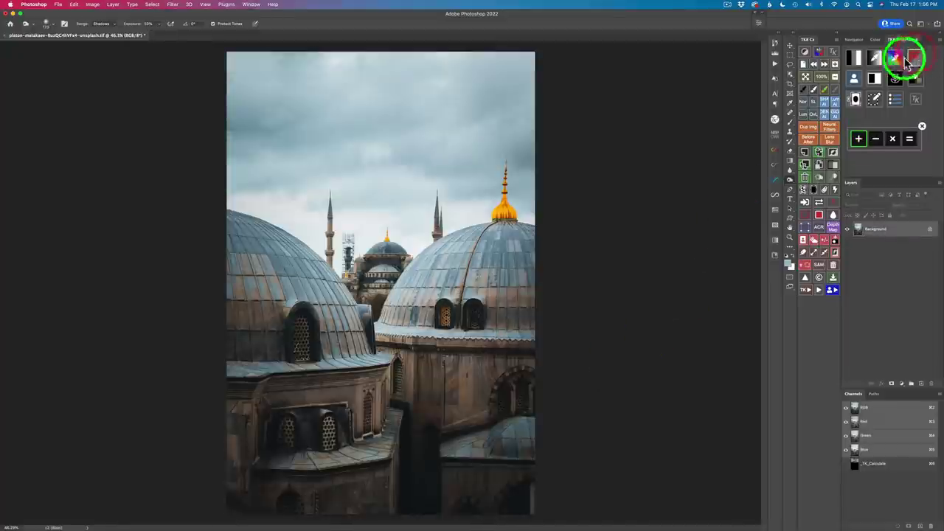
# Create an inverted luminosity mask on a deeper shadow zone and refine it with Levels.
pyautogui.click(854, 57)
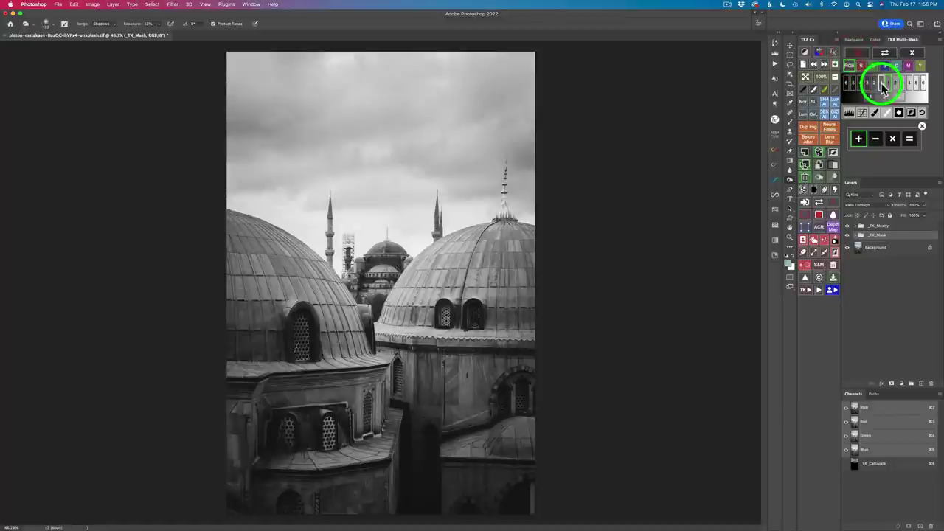
pyautogui.click(884, 86)
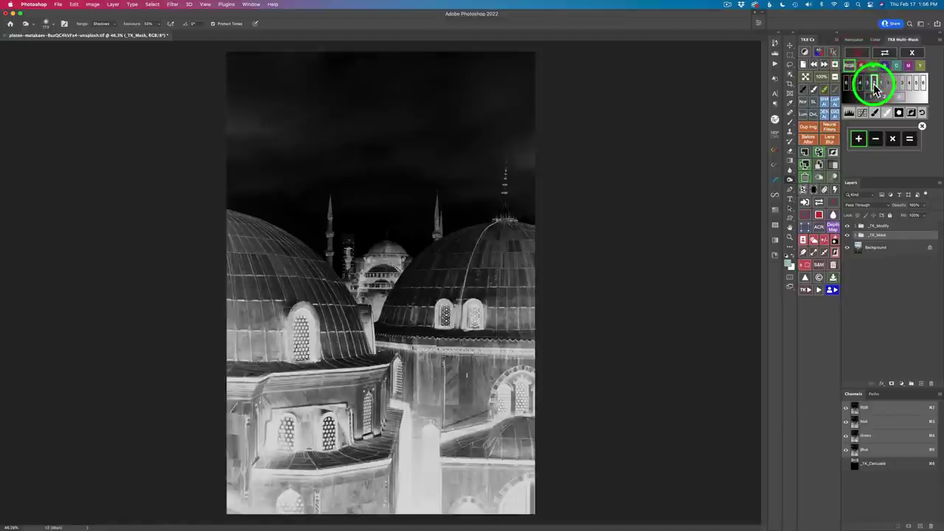
pyautogui.click(870, 87)
pyautogui.click(871, 85)
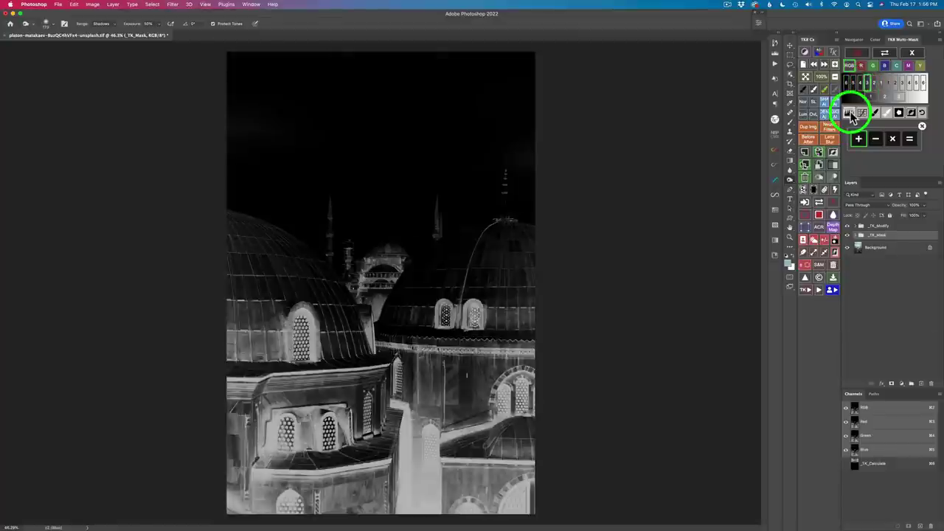
pyautogui.click(851, 114)
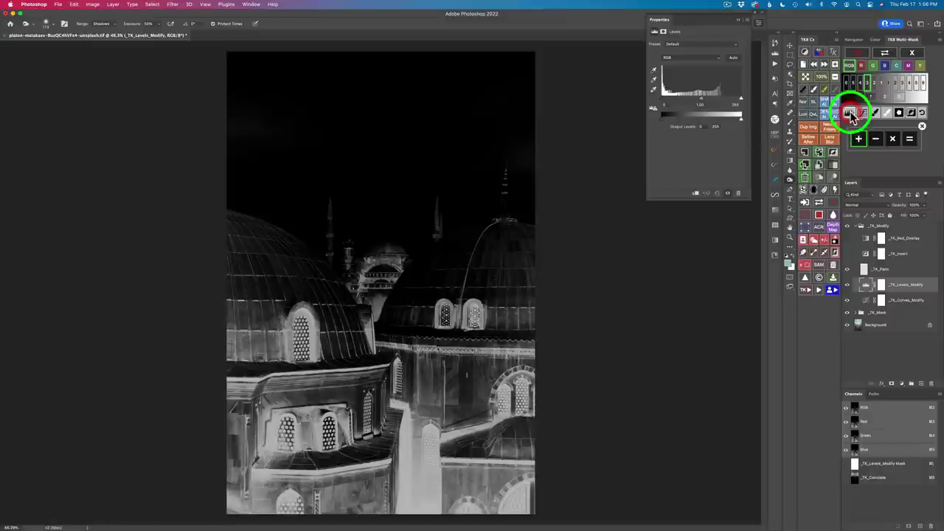
pyautogui.moveTo(702, 103); pyautogui.dragTo(700, 103)
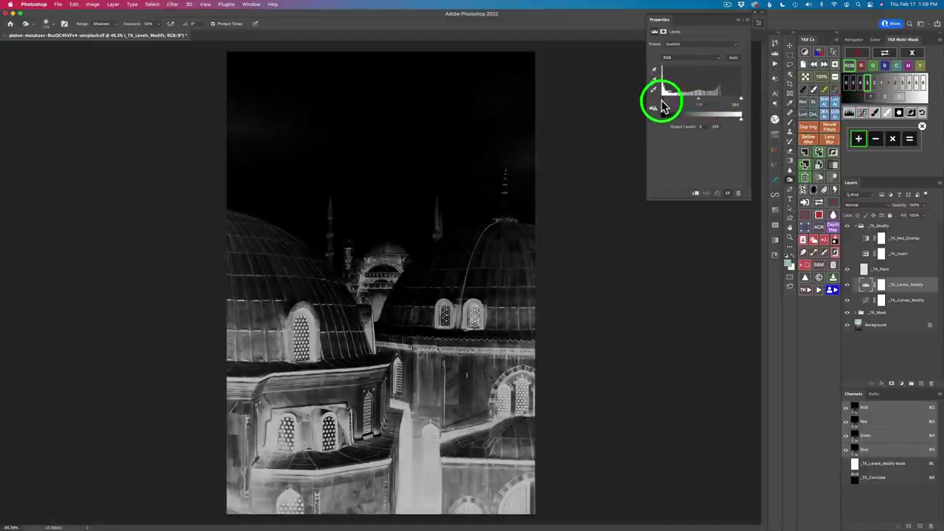
pyautogui.moveTo(663, 99); pyautogui.dragTo(733, 104)
# Add the refined shadow mask to the calculation and finalize the combined mask with =.
pyautogui.click(910, 141)
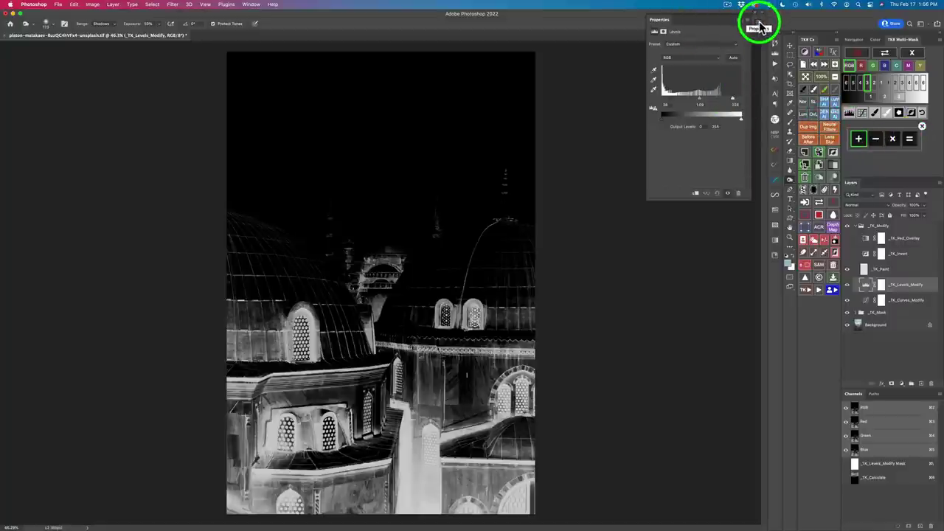
pyautogui.click(760, 27)
pyautogui.click(911, 140)
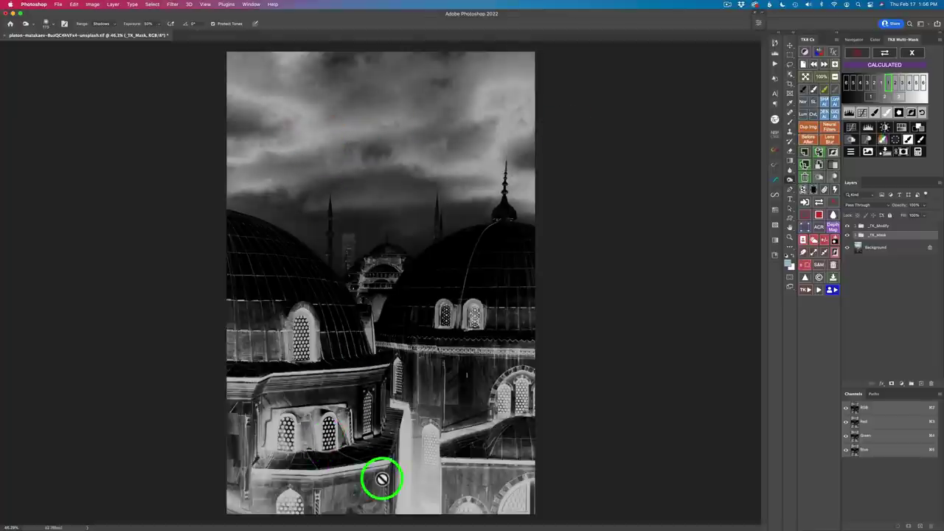
# Add a TK Color Grading layer with a neutral grey wheel colour and lowered brightness.
pyautogui.click(919, 128)
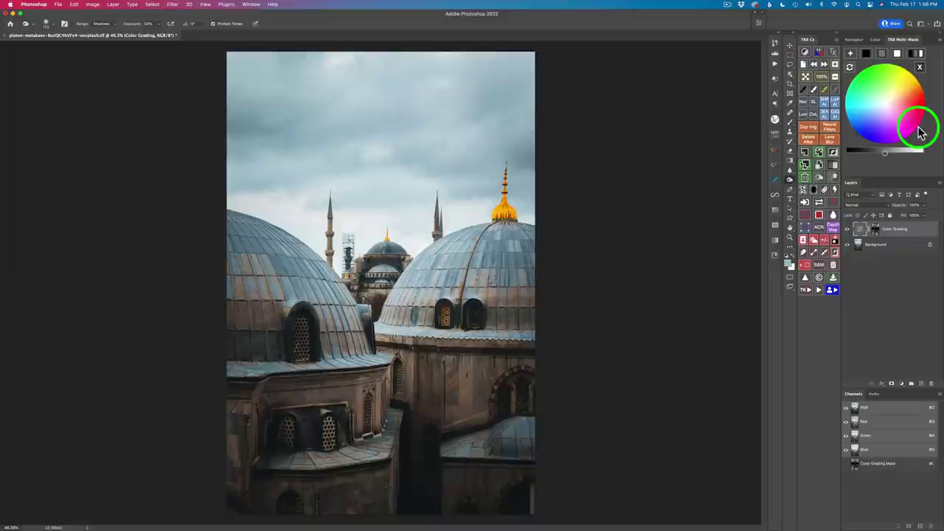
pyautogui.click(883, 53)
pyautogui.click(889, 153)
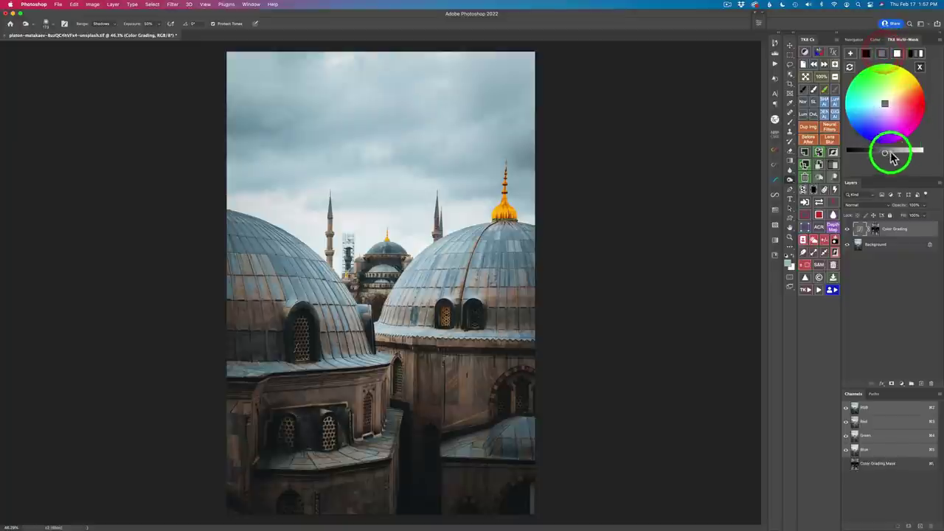
pyautogui.moveTo(891, 156); pyautogui.dragTo(886, 158)
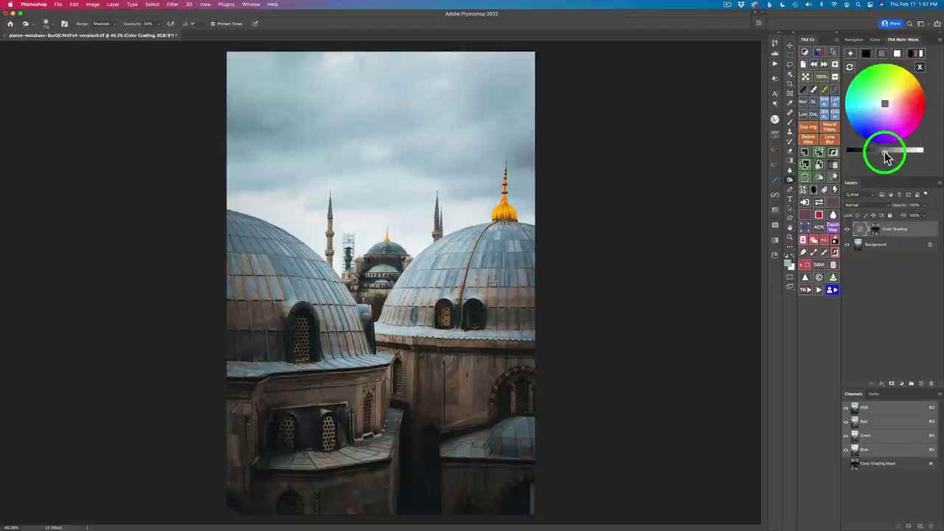
pyautogui.moveTo(885, 156); pyautogui.dragTo(858, 157)
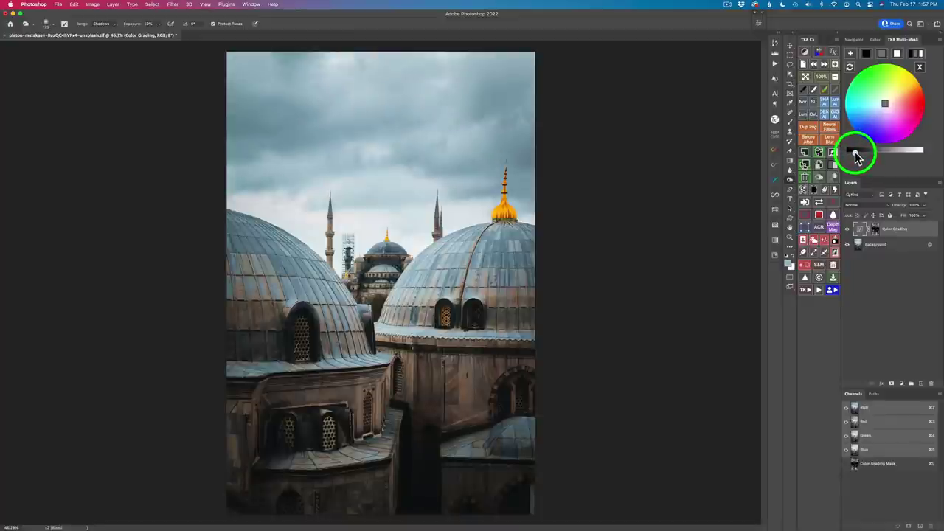
# Compare the grade by toggling the Color Grading layer's visibility and its mask.
pyautogui.click(849, 230)
pyautogui.click(849, 230)
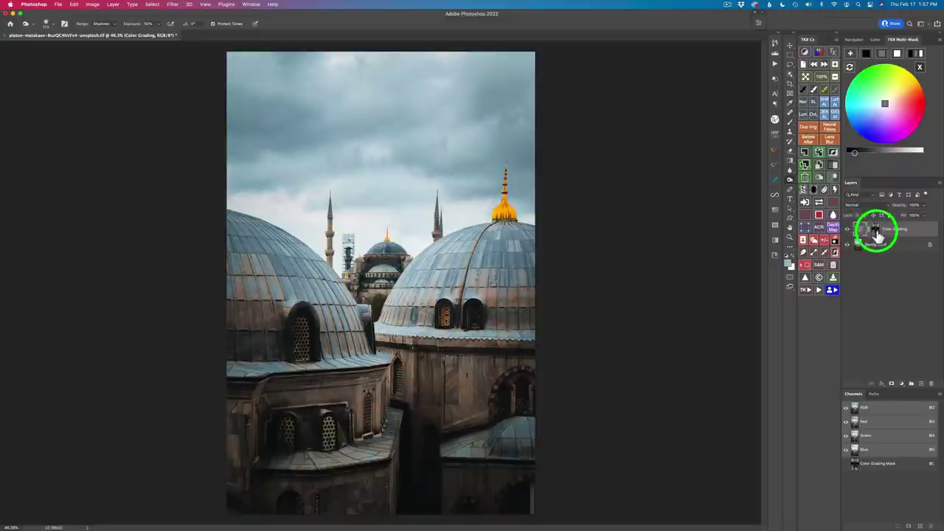
pyautogui.click(834, 205)
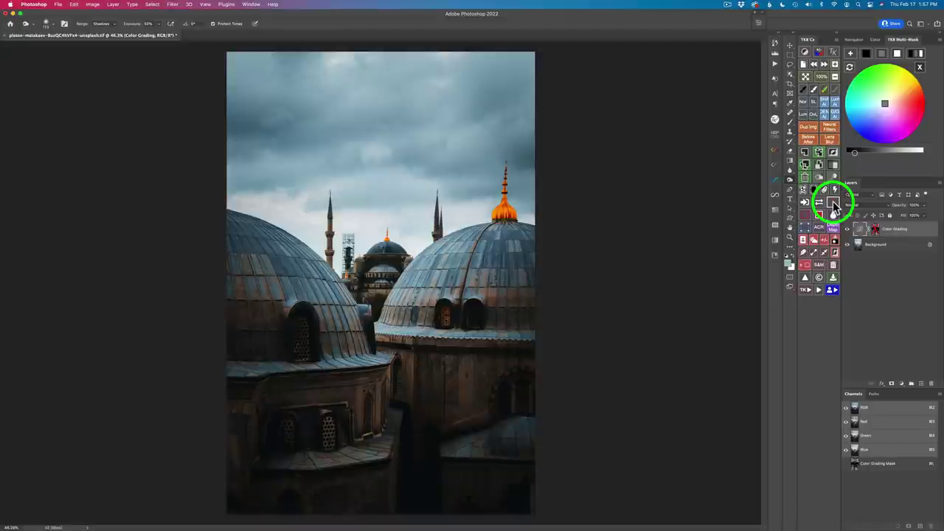
pyautogui.click(833, 205)
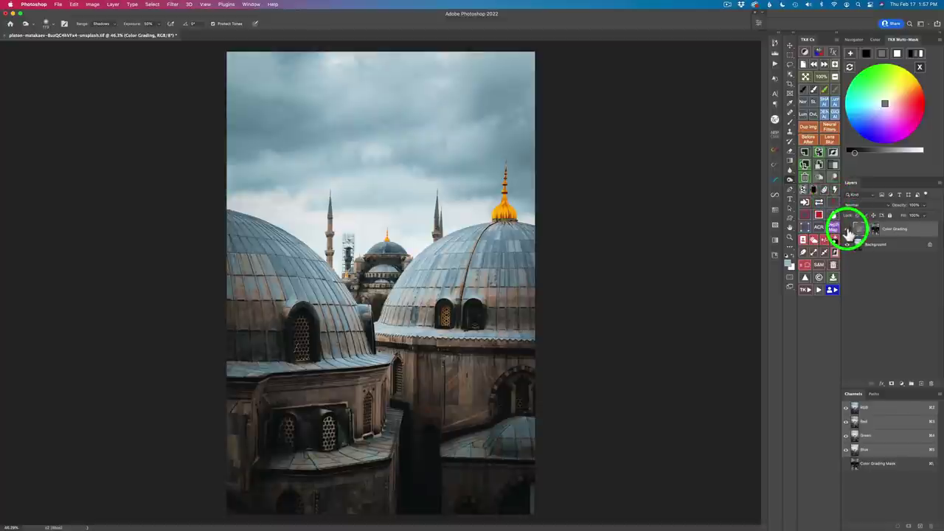
pyautogui.keyDown('shift'); pyautogui.click(848, 233); pyautogui.keyUp('shift')
pyautogui.keyDown('shift'); pyautogui.click(848, 233); pyautogui.keyUp('shift')
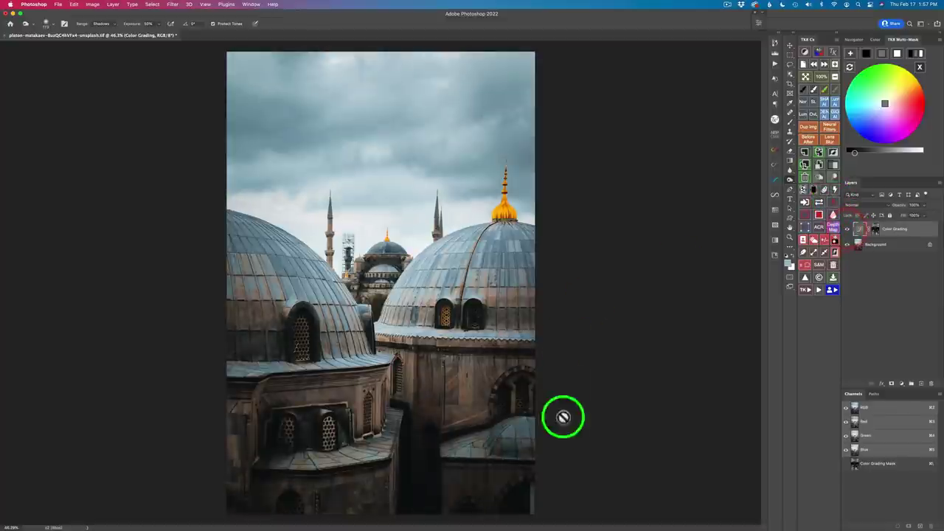
# Set the grading colour to black, reduce brightness slightly, and recheck with the mask toggled.
pyautogui.click(868, 56)
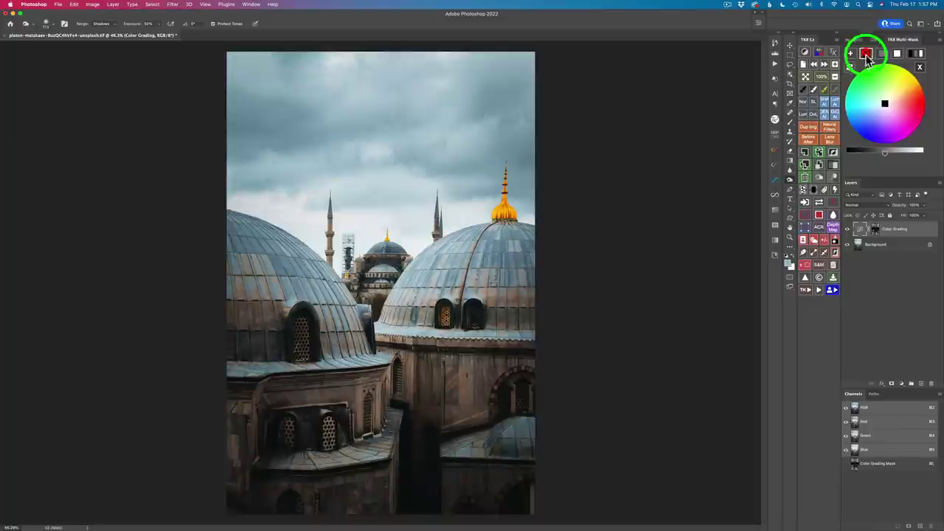
pyautogui.click(886, 152)
pyautogui.moveTo(887, 153); pyautogui.dragTo(870, 157)
pyautogui.click(852, 232)
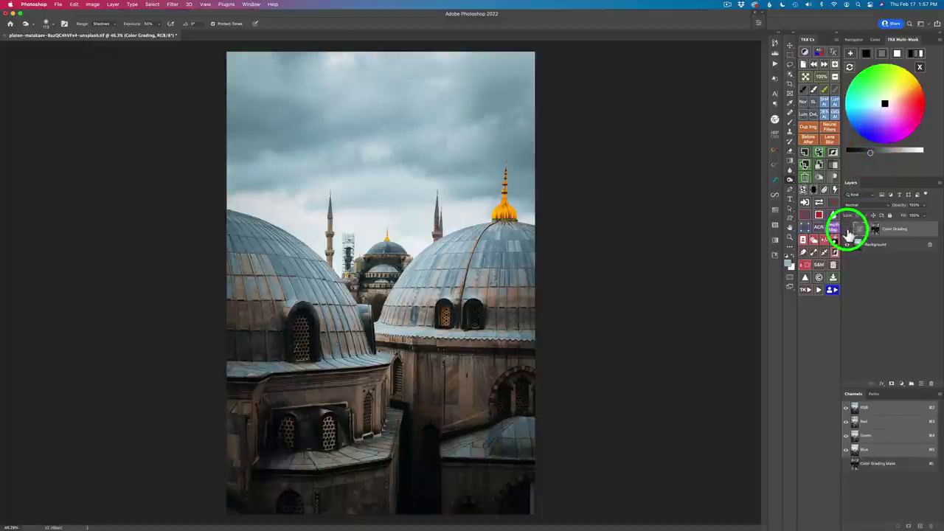
pyautogui.keyDown('shift'); pyautogui.click(848, 233); pyautogui.keyUp('shift')
pyautogui.keyDown('shift'); pyautogui.click(848, 233); pyautogui.keyUp('shift')
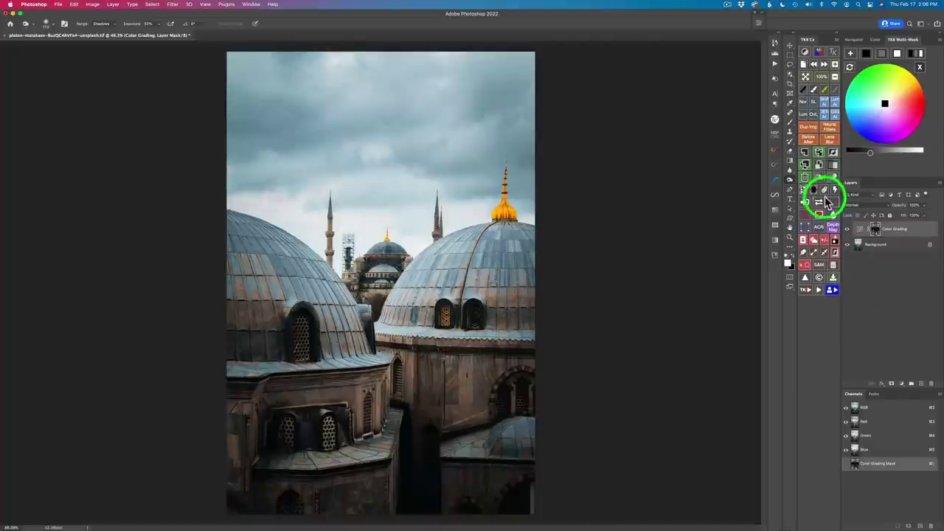
# Dodge the Color Grading mask over the lower-right wall and dome, then compare before and after.
pyautogui.click(819, 205)
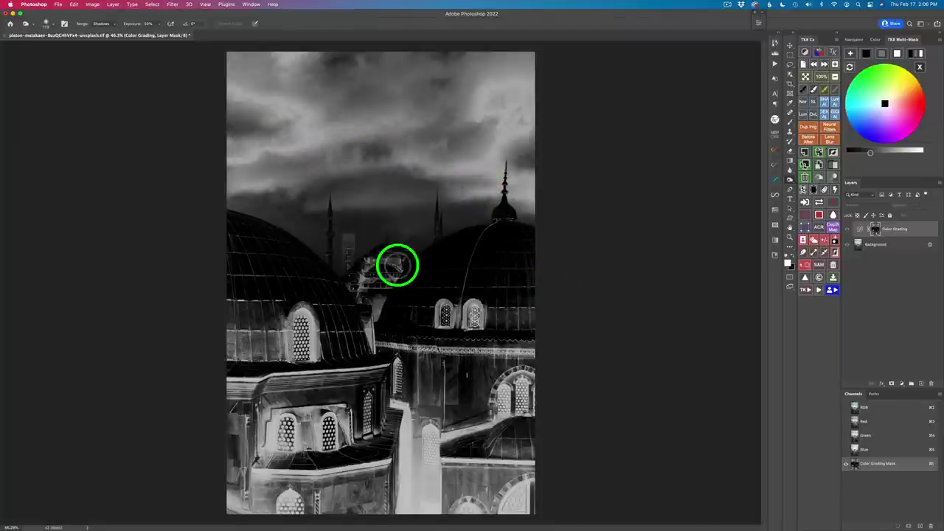
pyautogui.moveTo(472, 469)
pyautogui.mouseDown()
pyautogui.moveTo(487, 498)
pyautogui.moveTo(509, 490)
pyautogui.mouseUp()
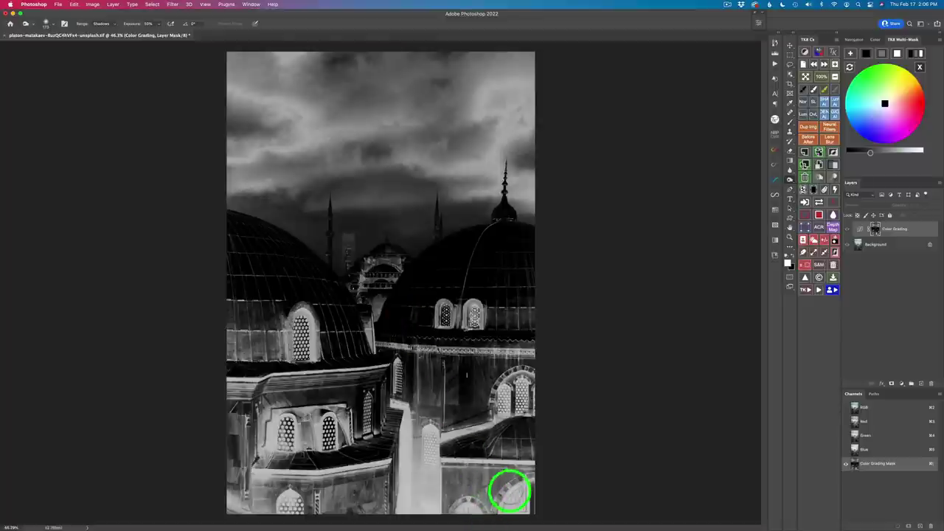
pyautogui.click(818, 202)
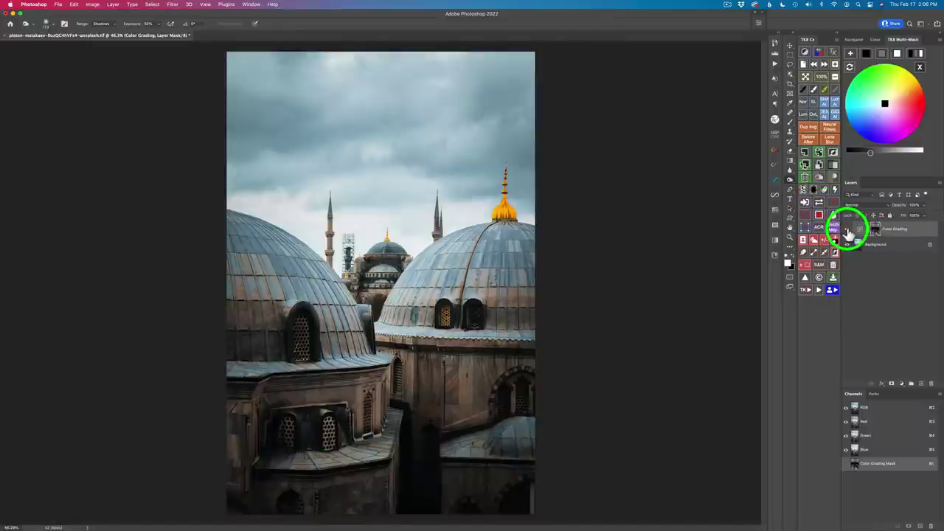
pyautogui.click(847, 230)
pyautogui.click(847, 230)
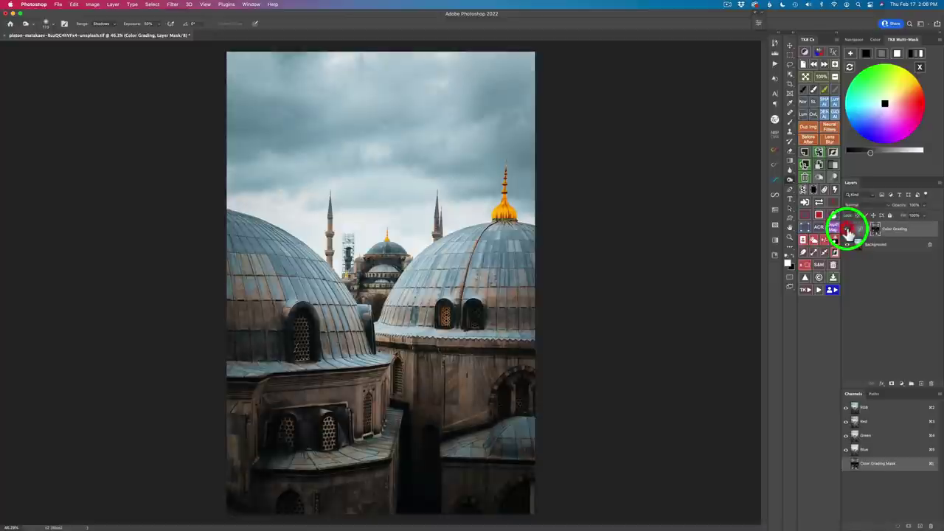